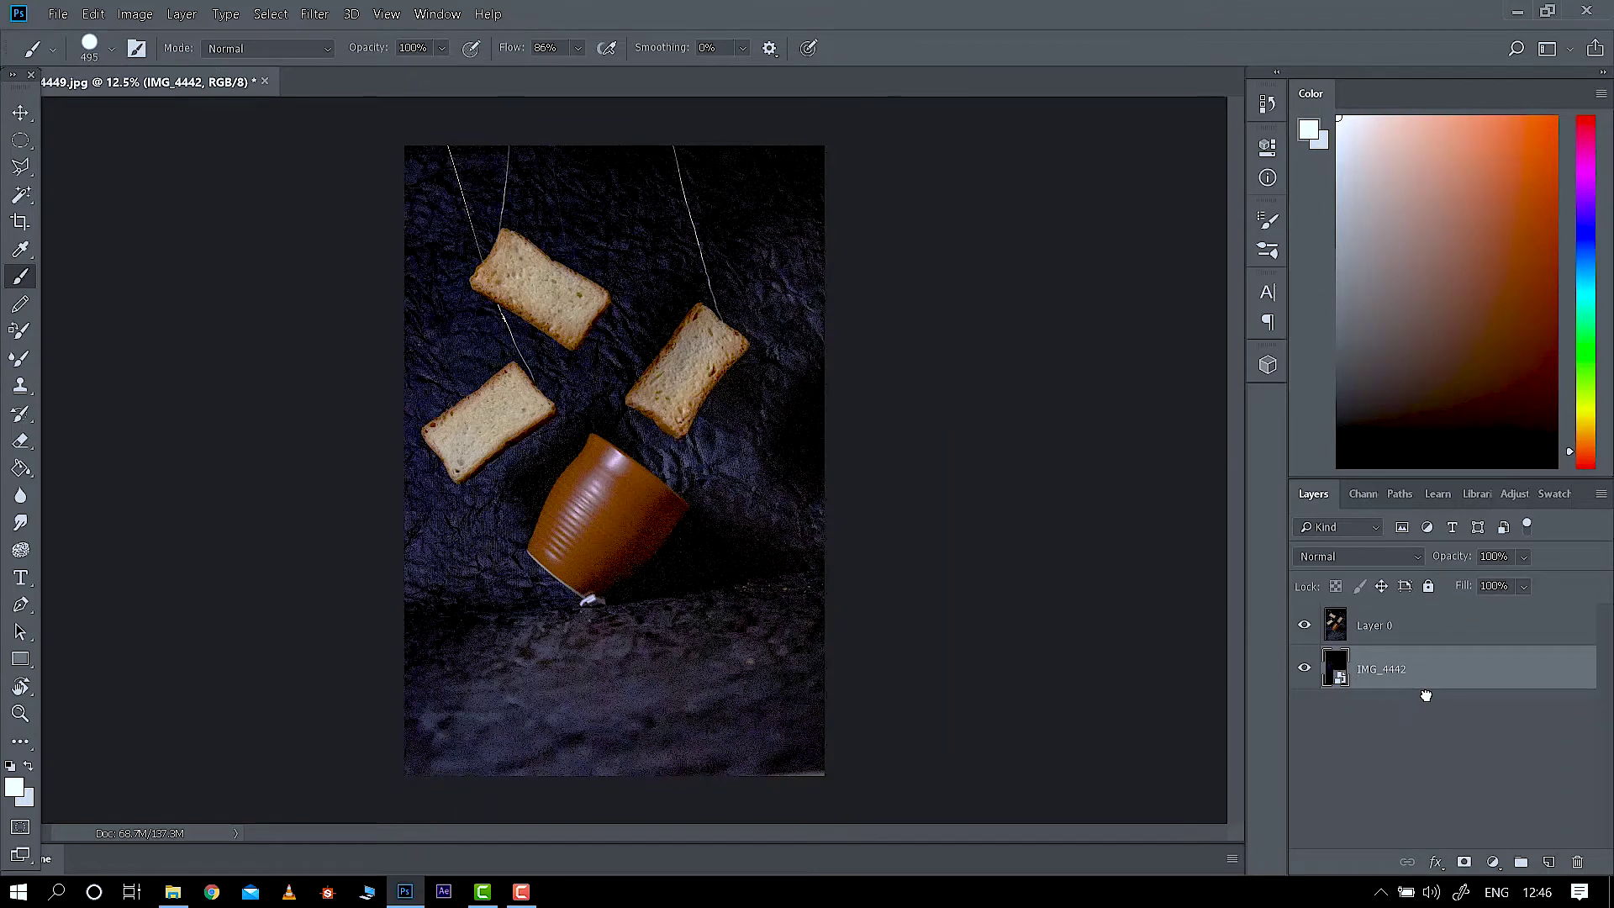
Rasterize the IMG_4442 layer and add a white layer mask to Layer 0.
right_click(1387, 666)
click(1194, 363)
click(1385, 635)
click(1493, 862)
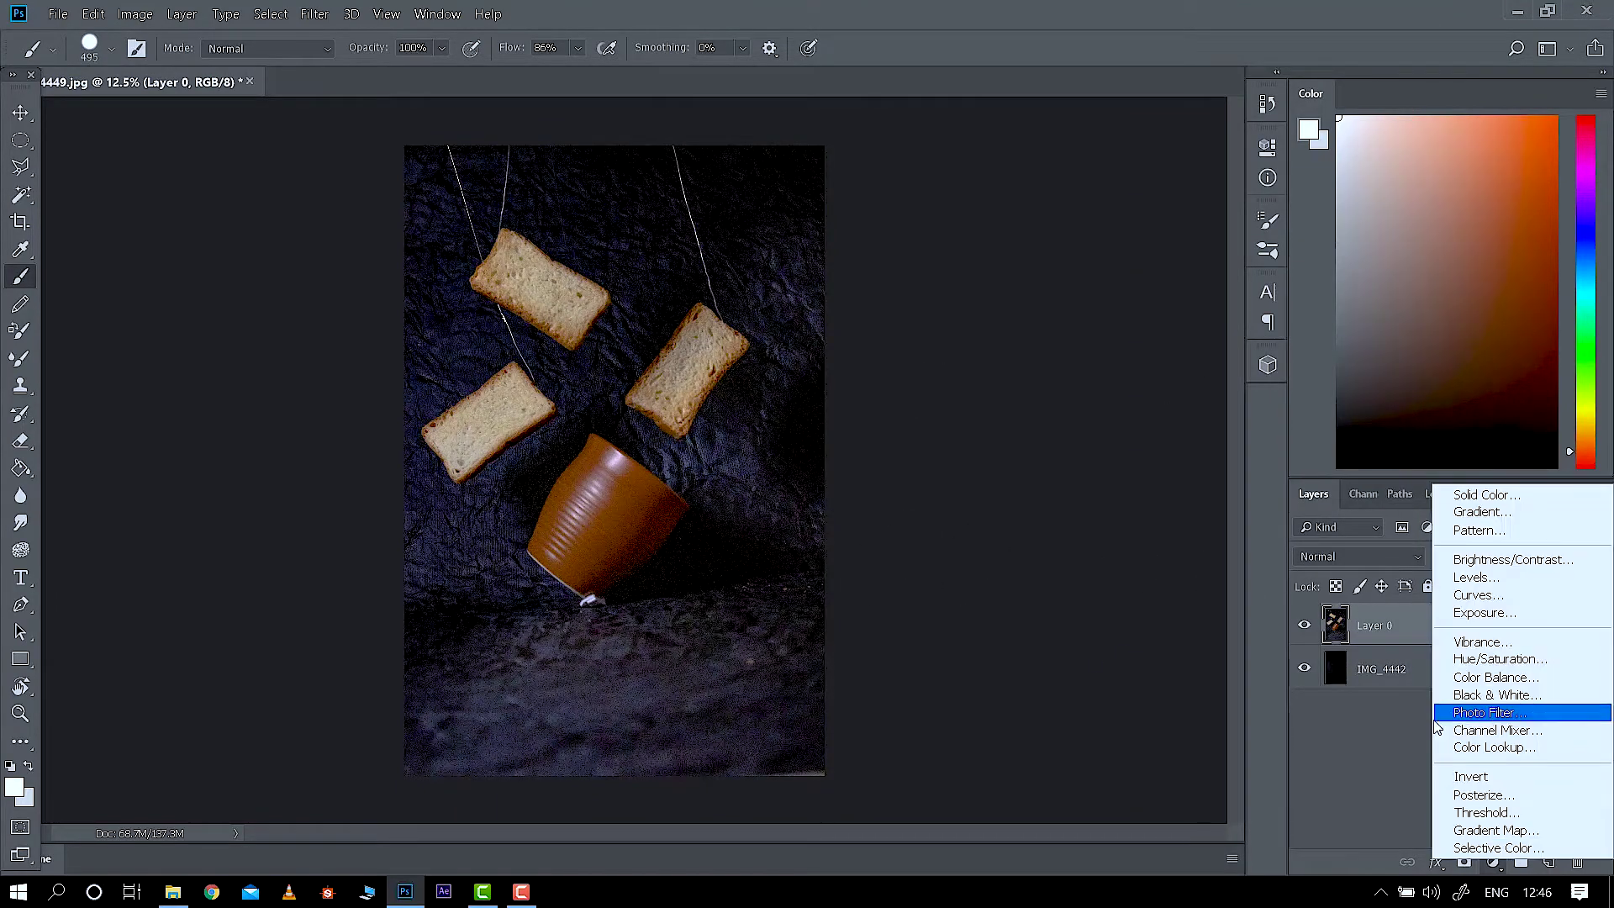
click(1463, 862)
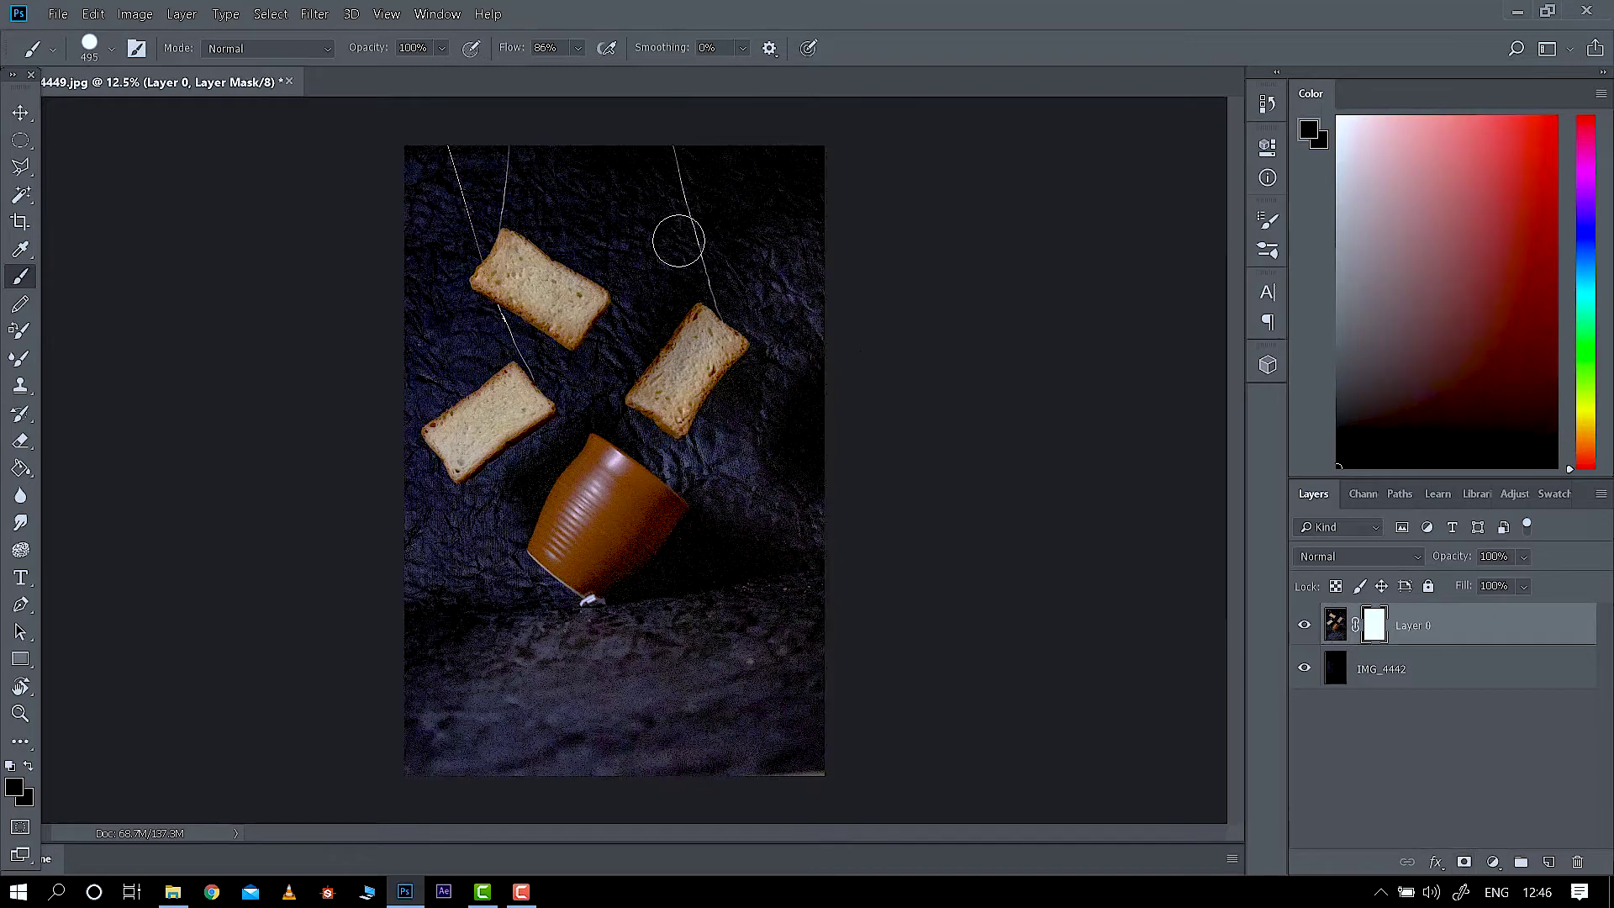
Paint black on Layer 0's mask to hide the textured backdrop around the cup and outside the three toast slices.
mouse_move(687, 240)
mouse_down()
mouse_move(693, 178)
mouse_move(705, 217)
mouse_move(789, 191)
mouse_move(653, 176)
mouse_move(768, 146)
mouse_move(398, 170)
mouse_move(517, 161)
mouse_move(692, 258)
mouse_move(790, 219)
mouse_move(831, 591)
mouse_move(807, 773)
mouse_move(491, 710)
mouse_move(620, 744)
mouse_move(814, 743)
mouse_move(825, 670)
mouse_up()
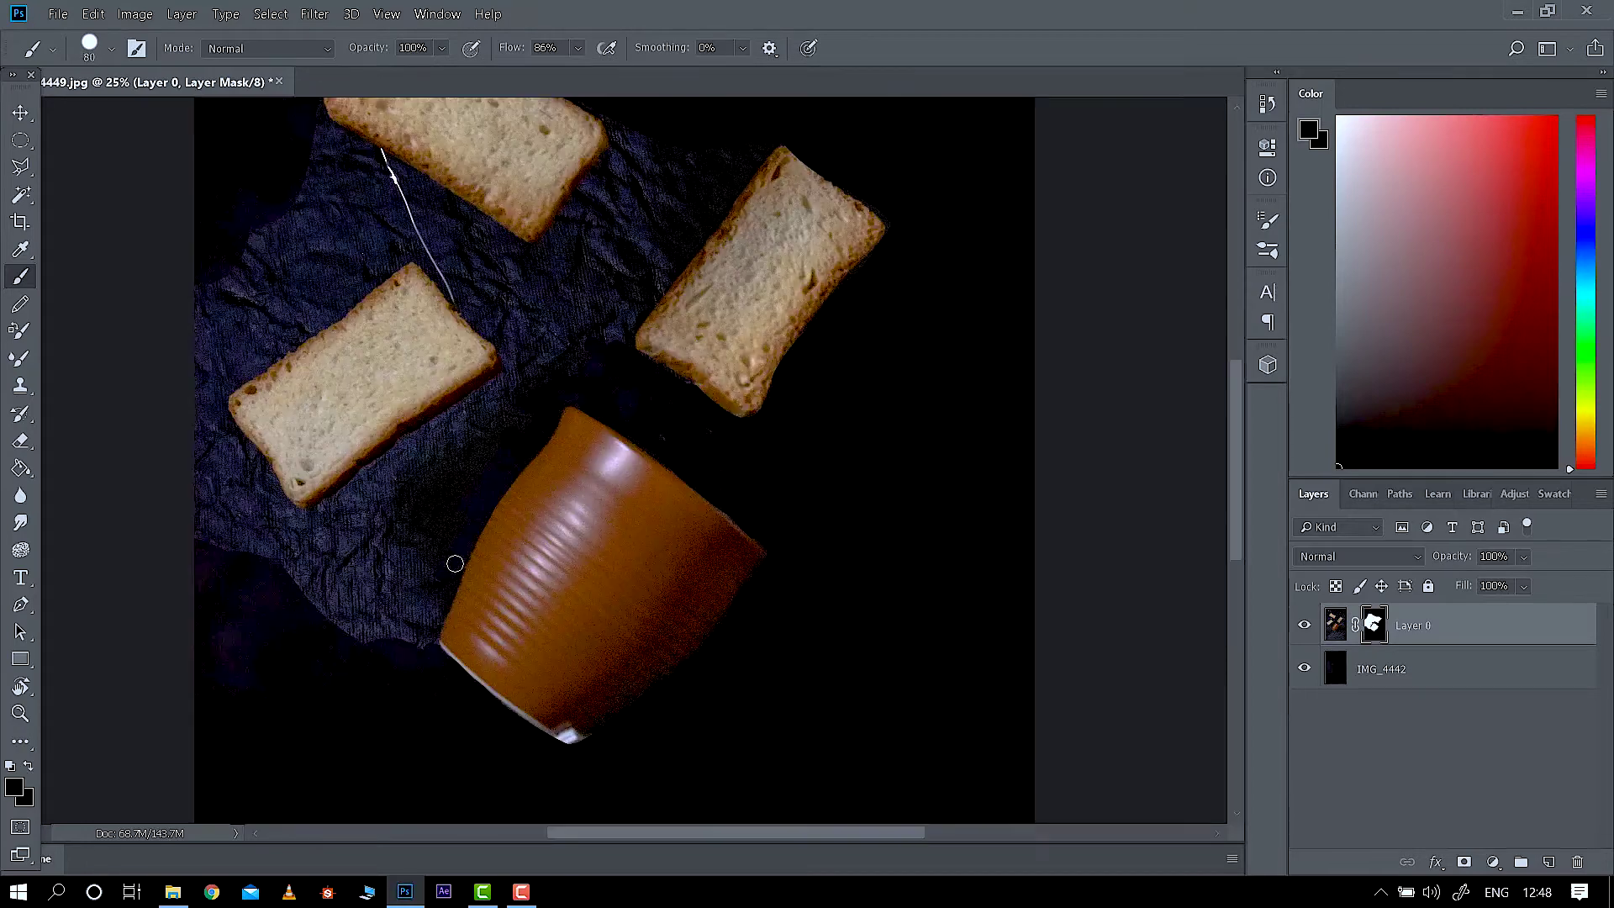
mouse_move(455, 564)
mouse_down()
mouse_move(389, 659)
mouse_move(401, 570)
mouse_move(334, 532)
mouse_move(526, 421)
mouse_up()
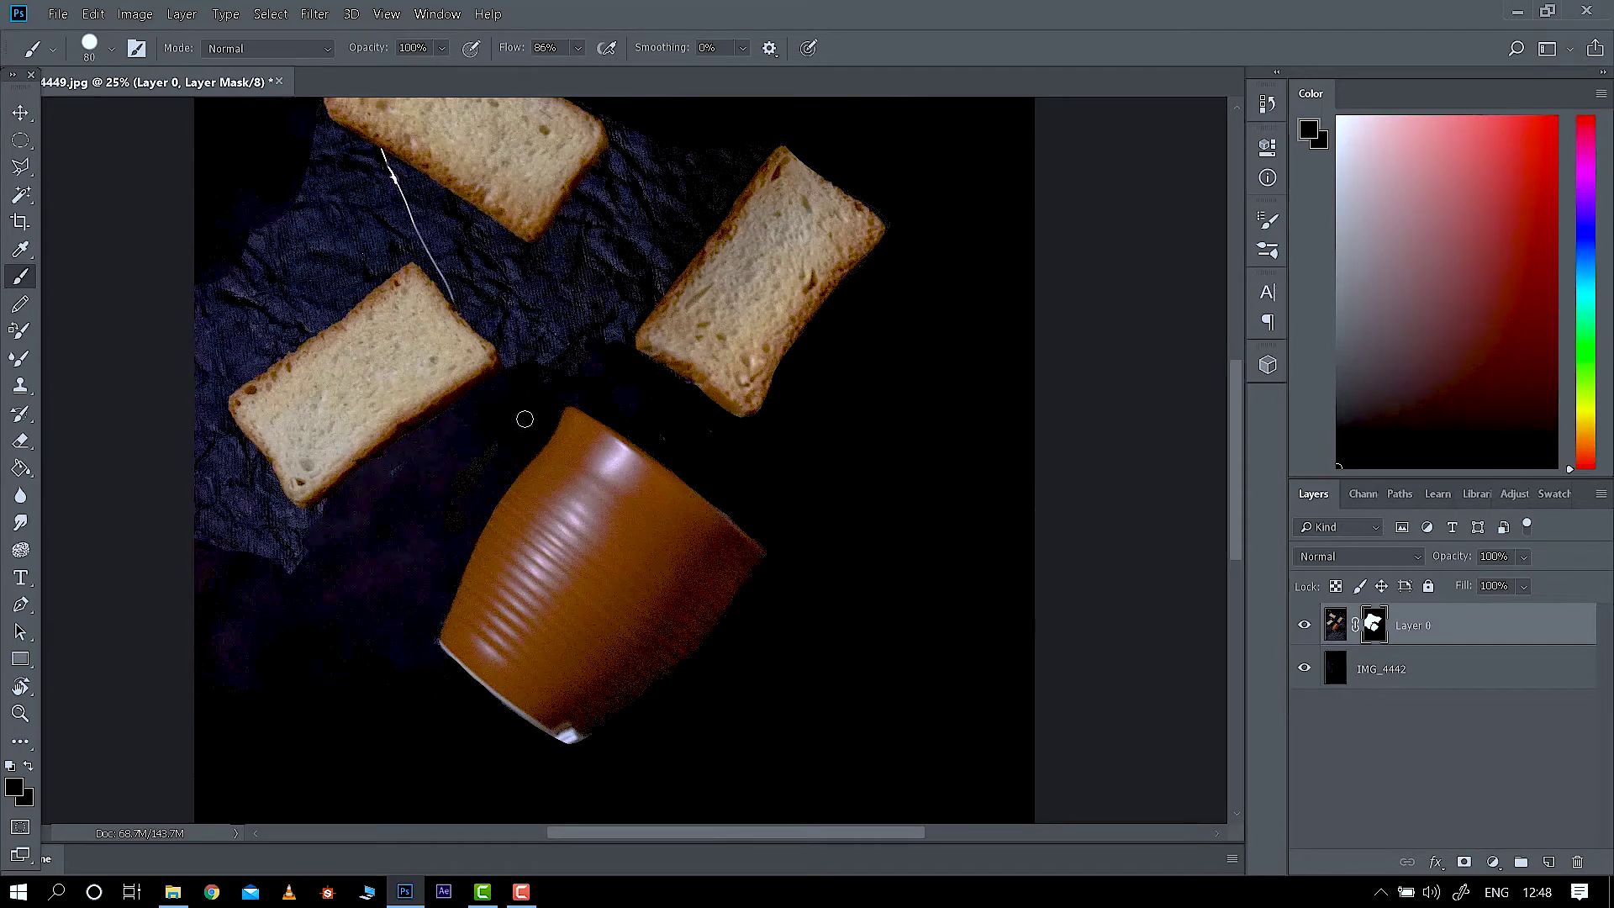
key(bracketleft)
key(ctrl+minus)
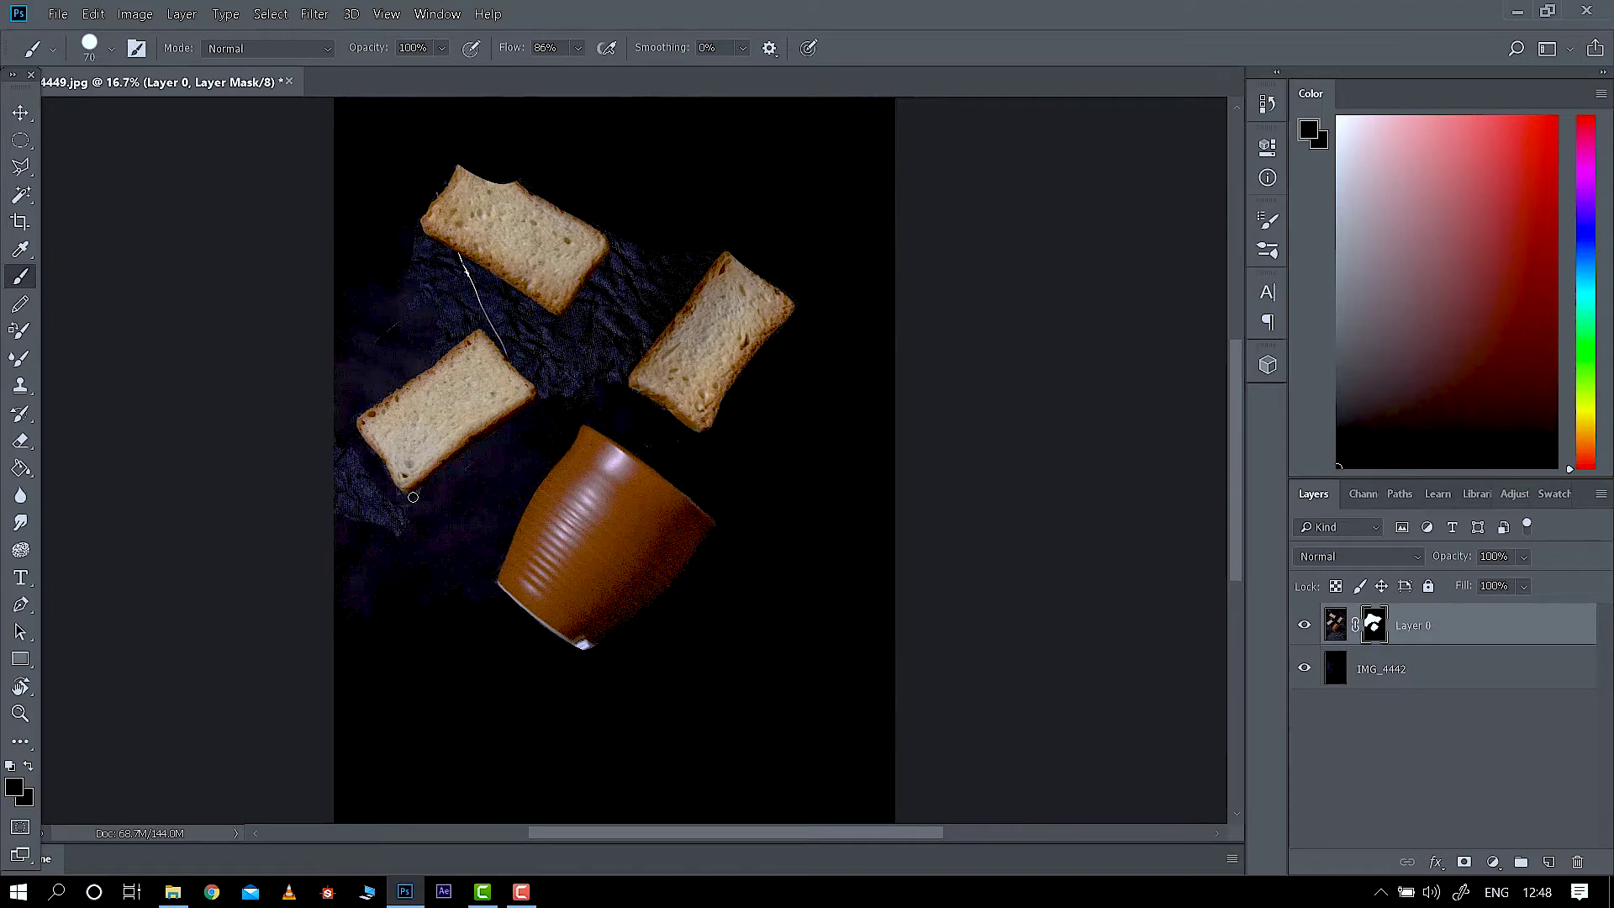
mouse_move(413, 496)
mouse_down()
mouse_move(383, 530)
mouse_move(370, 479)
mouse_up()
Mask out the hanging thread and the remaining fabric between the three toast slices with black.
key(ctrl+plus)
key(ctrl+plus)
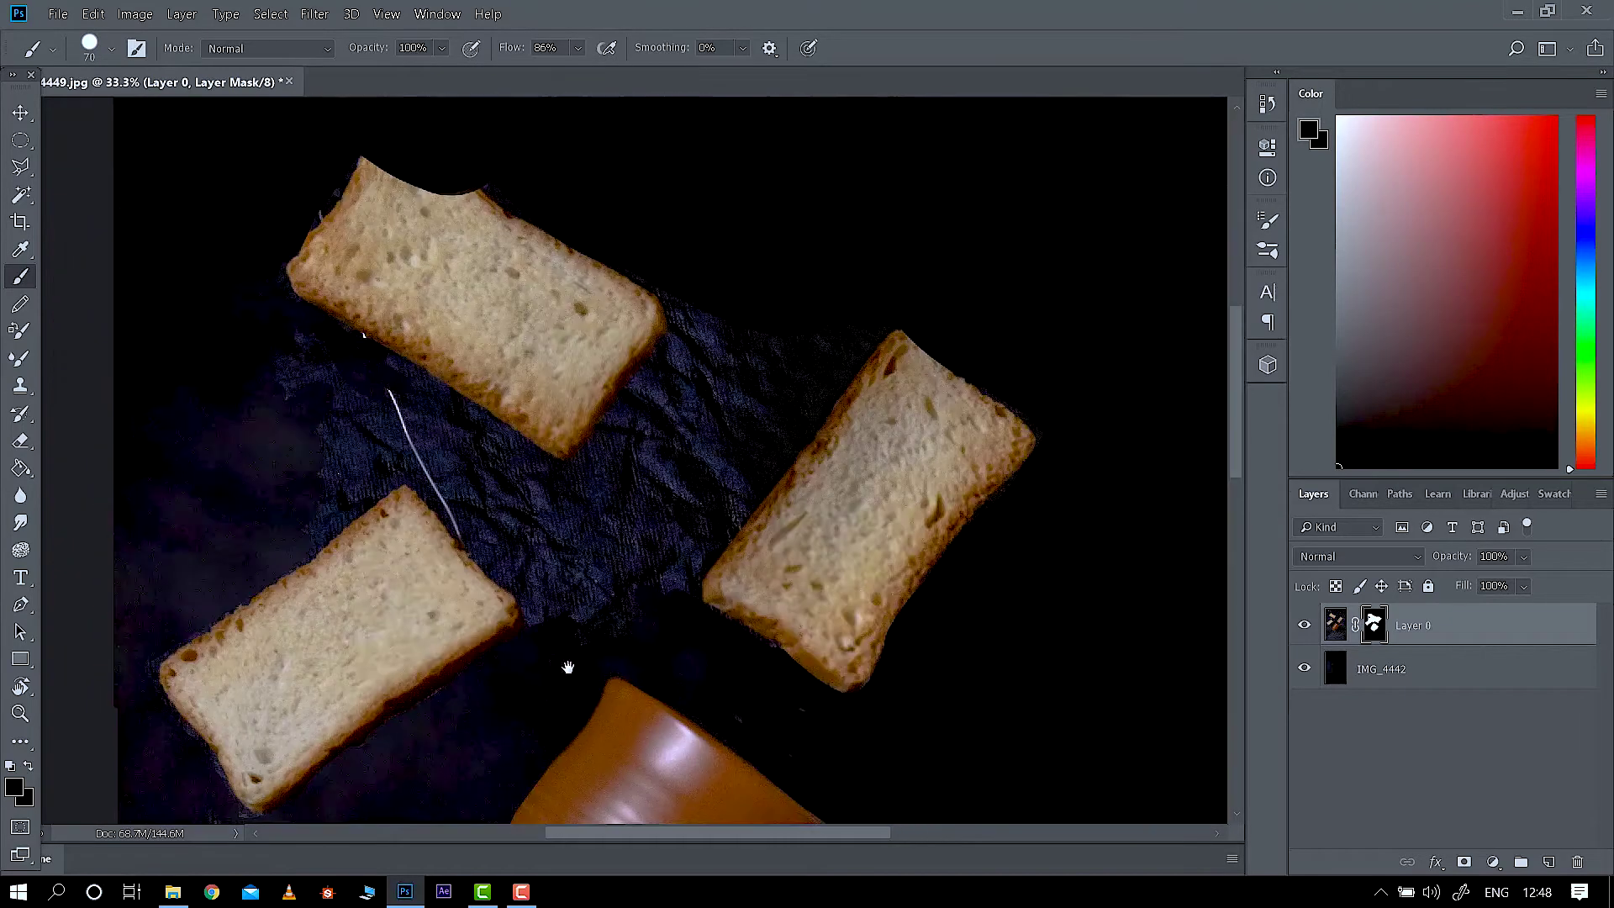
drag(449, 503, 465, 540)
mouse_move(358, 463)
mouse_down()
mouse_move(350, 522)
mouse_move(393, 494)
mouse_up()
mouse_move(685, 319)
mouse_down()
mouse_move(597, 450)
mouse_move(691, 367)
mouse_up()
mouse_move(870, 343)
mouse_down()
mouse_move(761, 458)
mouse_move(754, 379)
mouse_move(434, 395)
mouse_move(562, 485)
mouse_move(459, 511)
mouse_move(539, 621)
mouse_move(685, 588)
mouse_move(760, 478)
mouse_move(569, 479)
mouse_move(651, 581)
mouse_move(563, 522)
mouse_move(762, 653)
mouse_up()
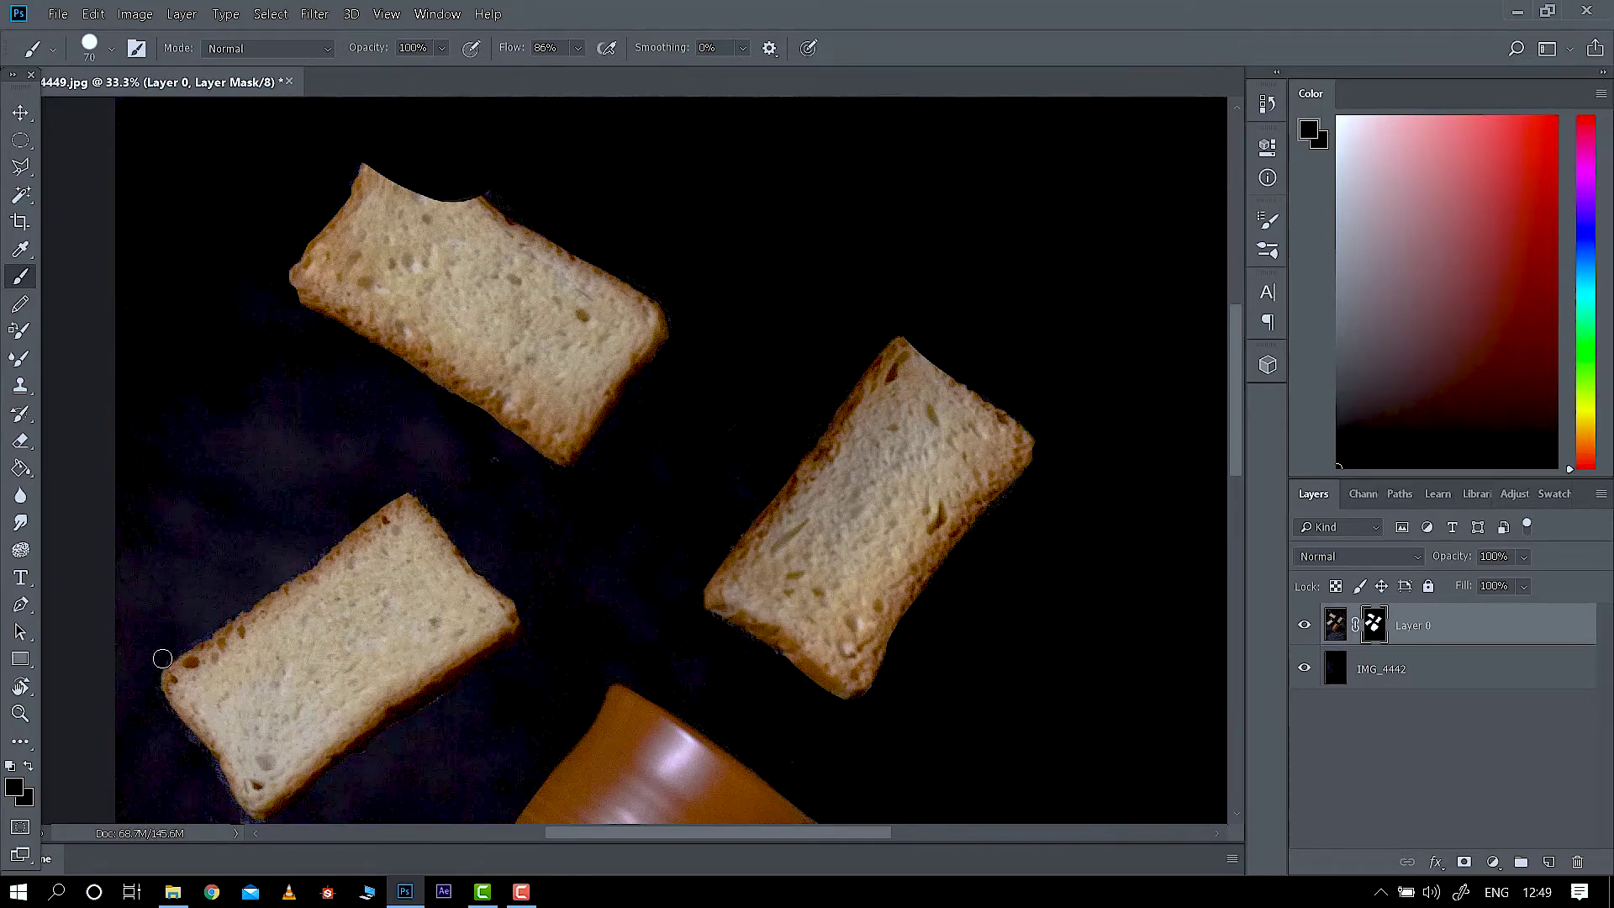
Paint white on the mask to restore the missing corner of the upper toast slice, and switch back to black.
key(ctrl+minus)
key(ctrl+plus)
key(x)
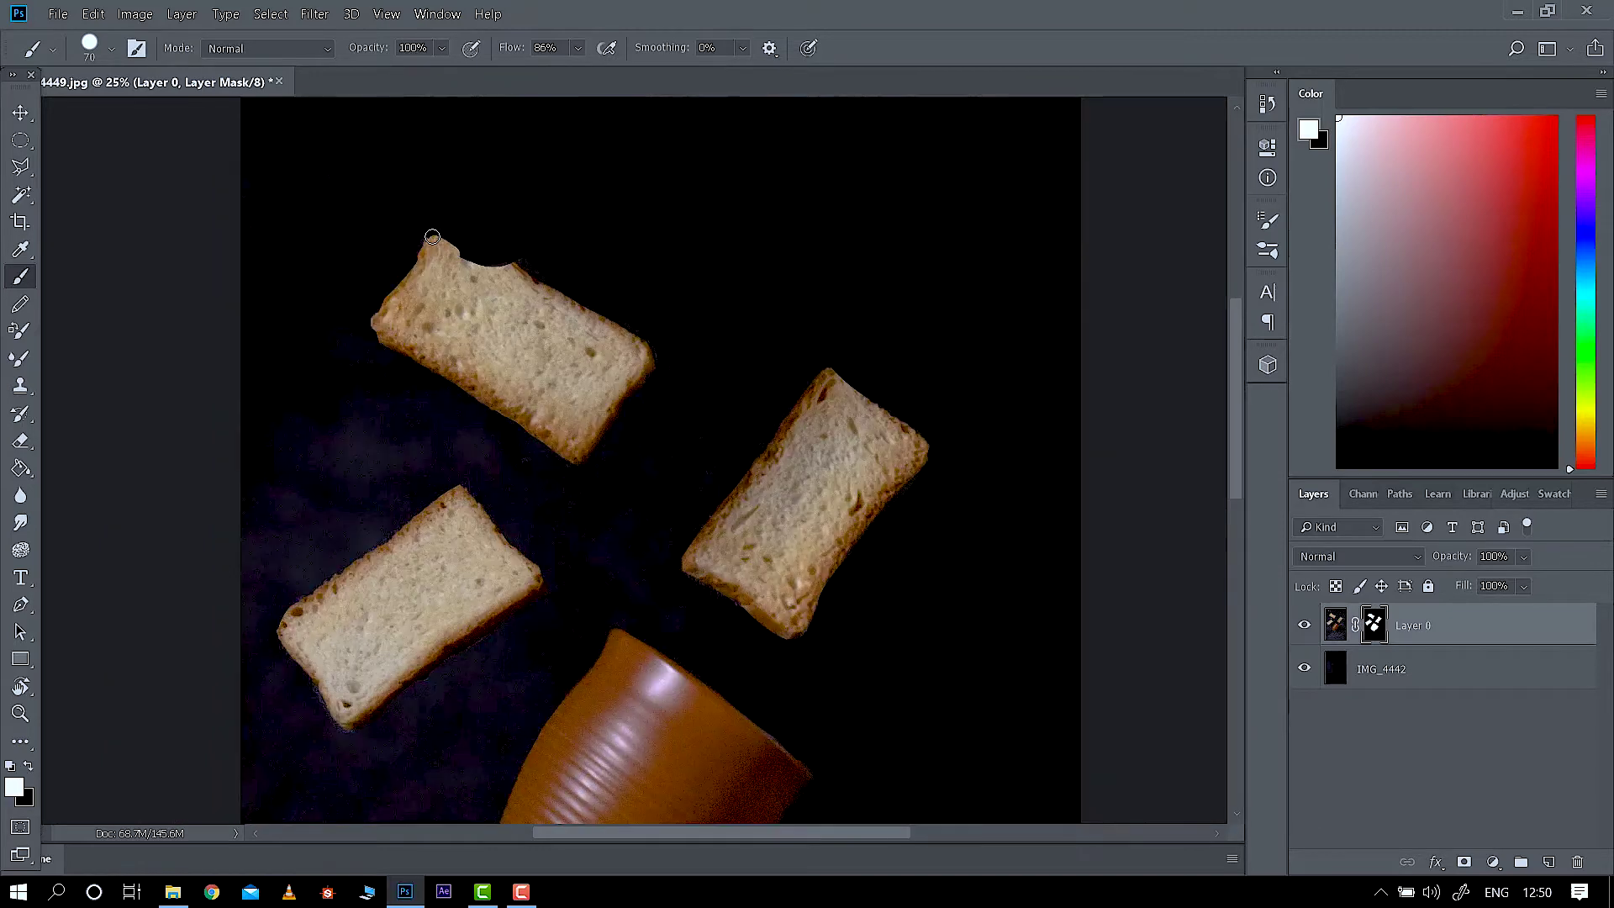
key(x)
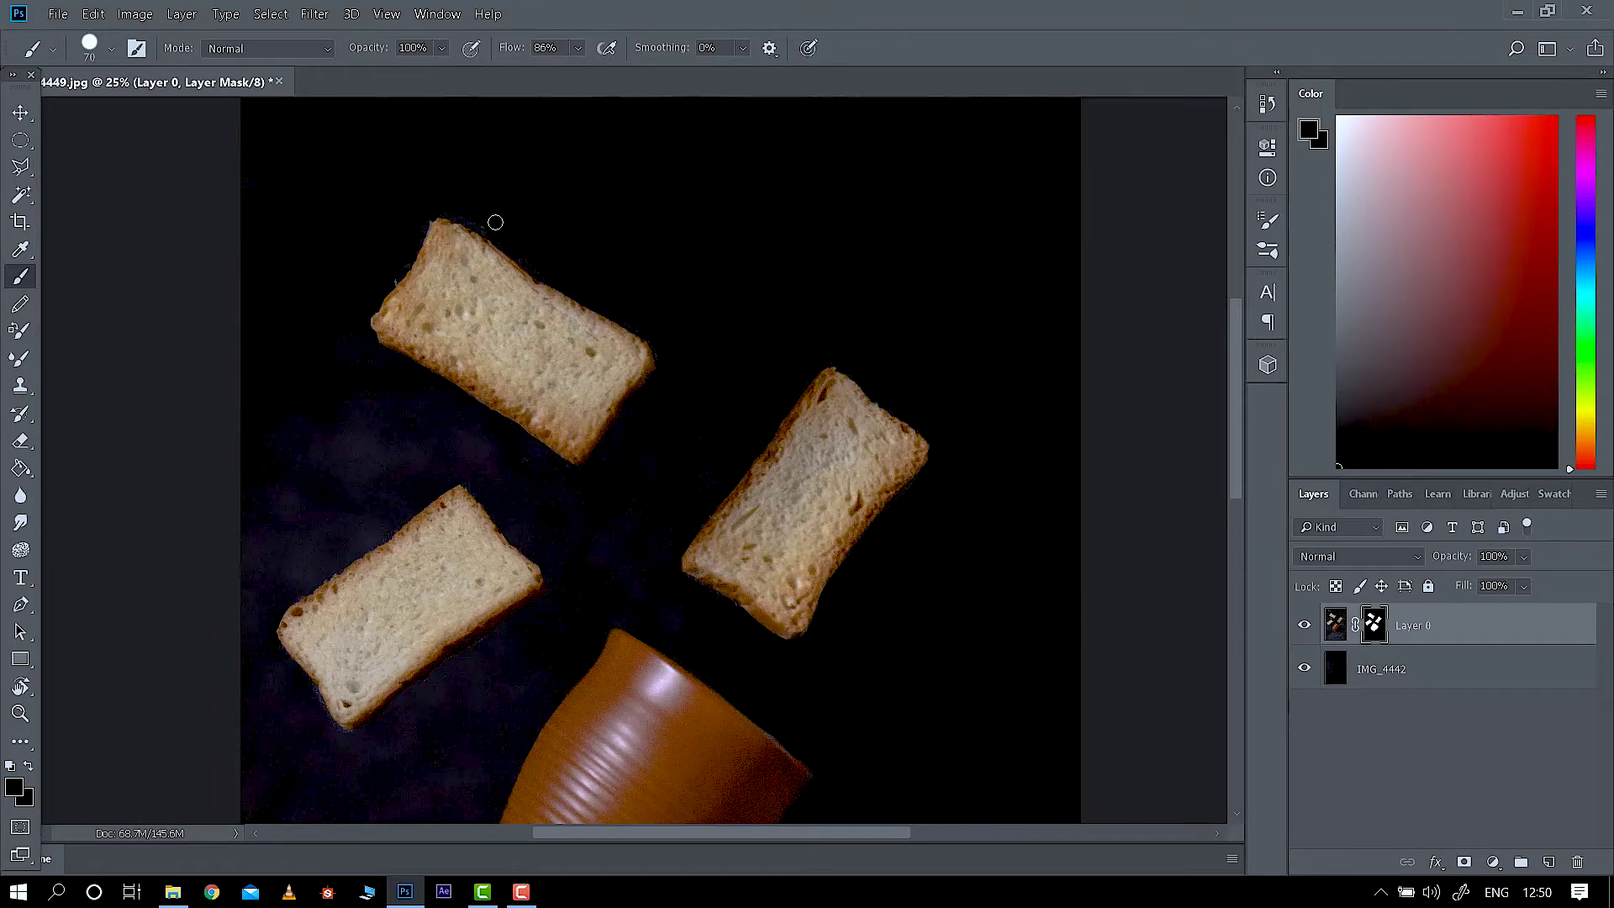
scroll(811, 601, down, 3)
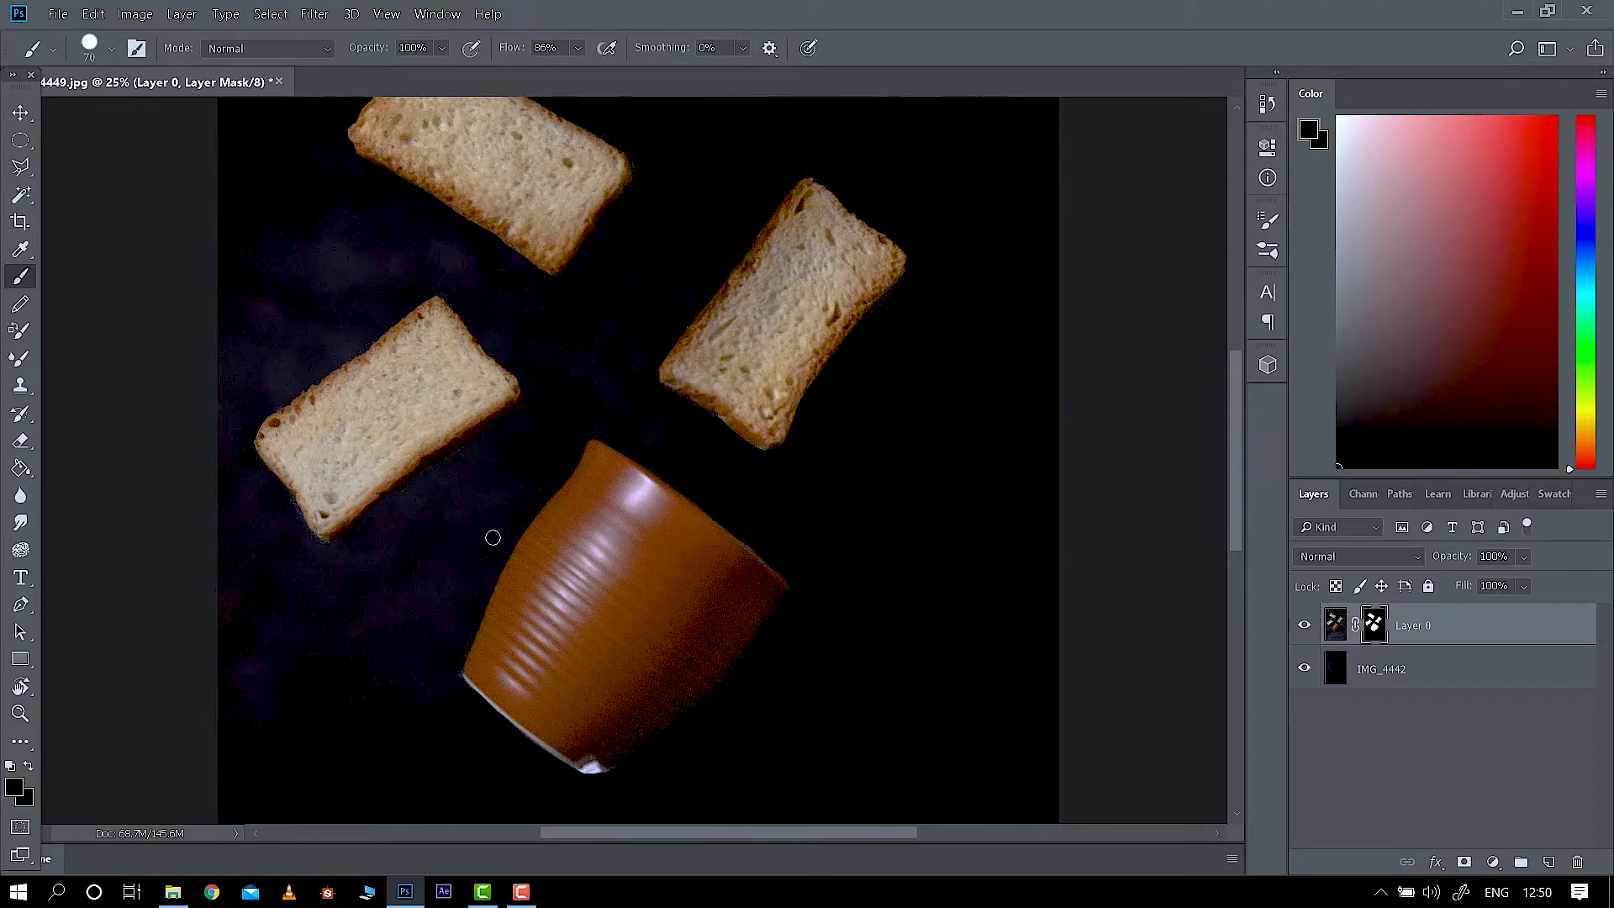
Lasso the cup on Layer 0's image and move it down, away from the toast, with Free Transform.
key(ctrl+minus)
key(ctrl+minus)
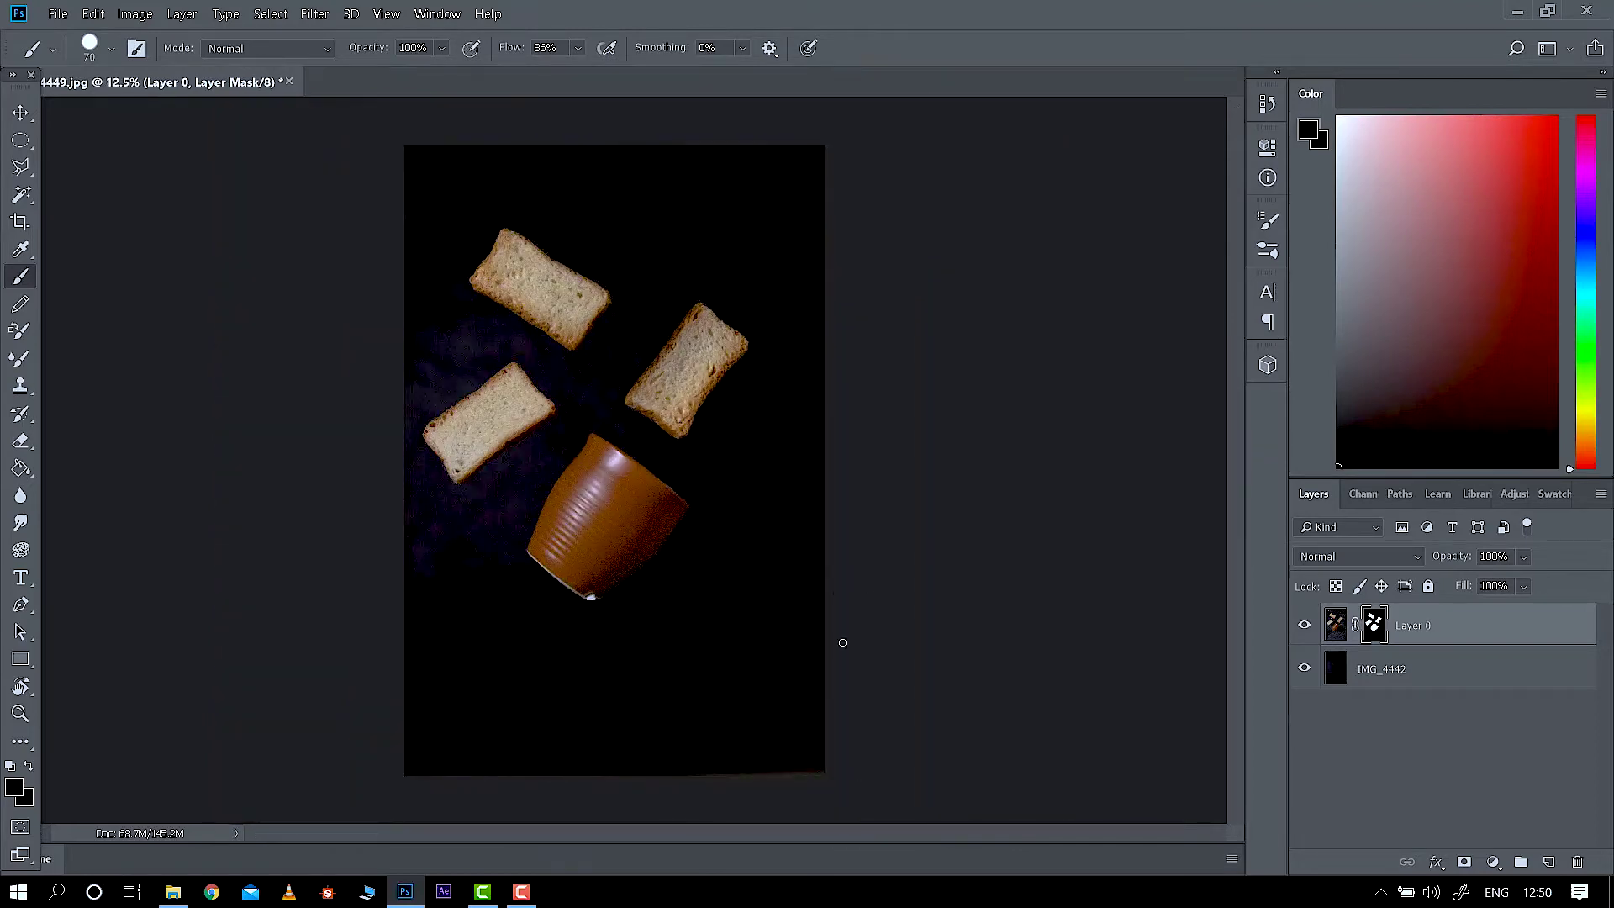
click(1334, 624)
click(20, 166)
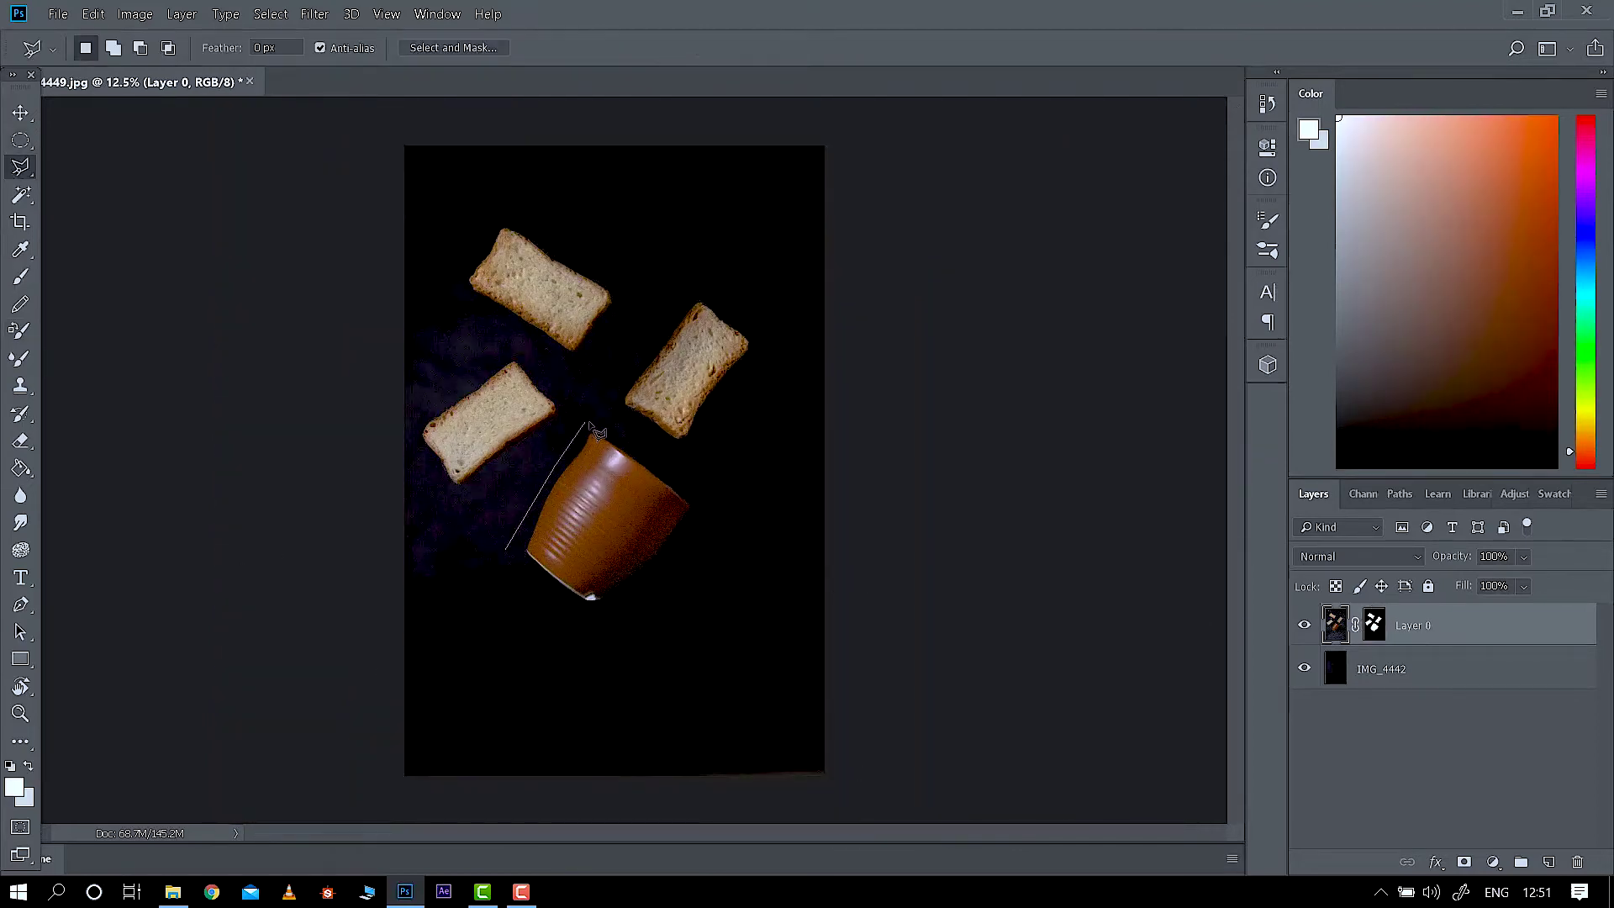
right_click(20, 166)
click(84, 159)
mouse_move(614, 620)
mouse_down()
mouse_move(522, 580)
mouse_move(600, 622)
mouse_move(626, 616)
mouse_up()
key(ctrl+t)
drag(632, 593, 627, 653)
key(Return)
Paint on Layer 0's mask inside the selection to reveal the whole moved cup, and deselect.
key(ctrl+backslash)
key(b)
mouse_move(644, 570)
mouse_down()
mouse_move(582, 594)
mouse_move(603, 544)
mouse_move(584, 652)
mouse_move(521, 666)
mouse_move(717, 608)
mouse_move(645, 503)
mouse_up()
key(x)
key(x)
click(269, 13)
click(277, 56)
Hide the leftover backdrop fringe around the moved cup on the mask with a 100 px black brush.
key(ctrl+plus)
key(ctrl+plus)
key(bracketleft)
key(bracketleft)
key(bracketleft)
key(bracketleft)
key(bracketleft)
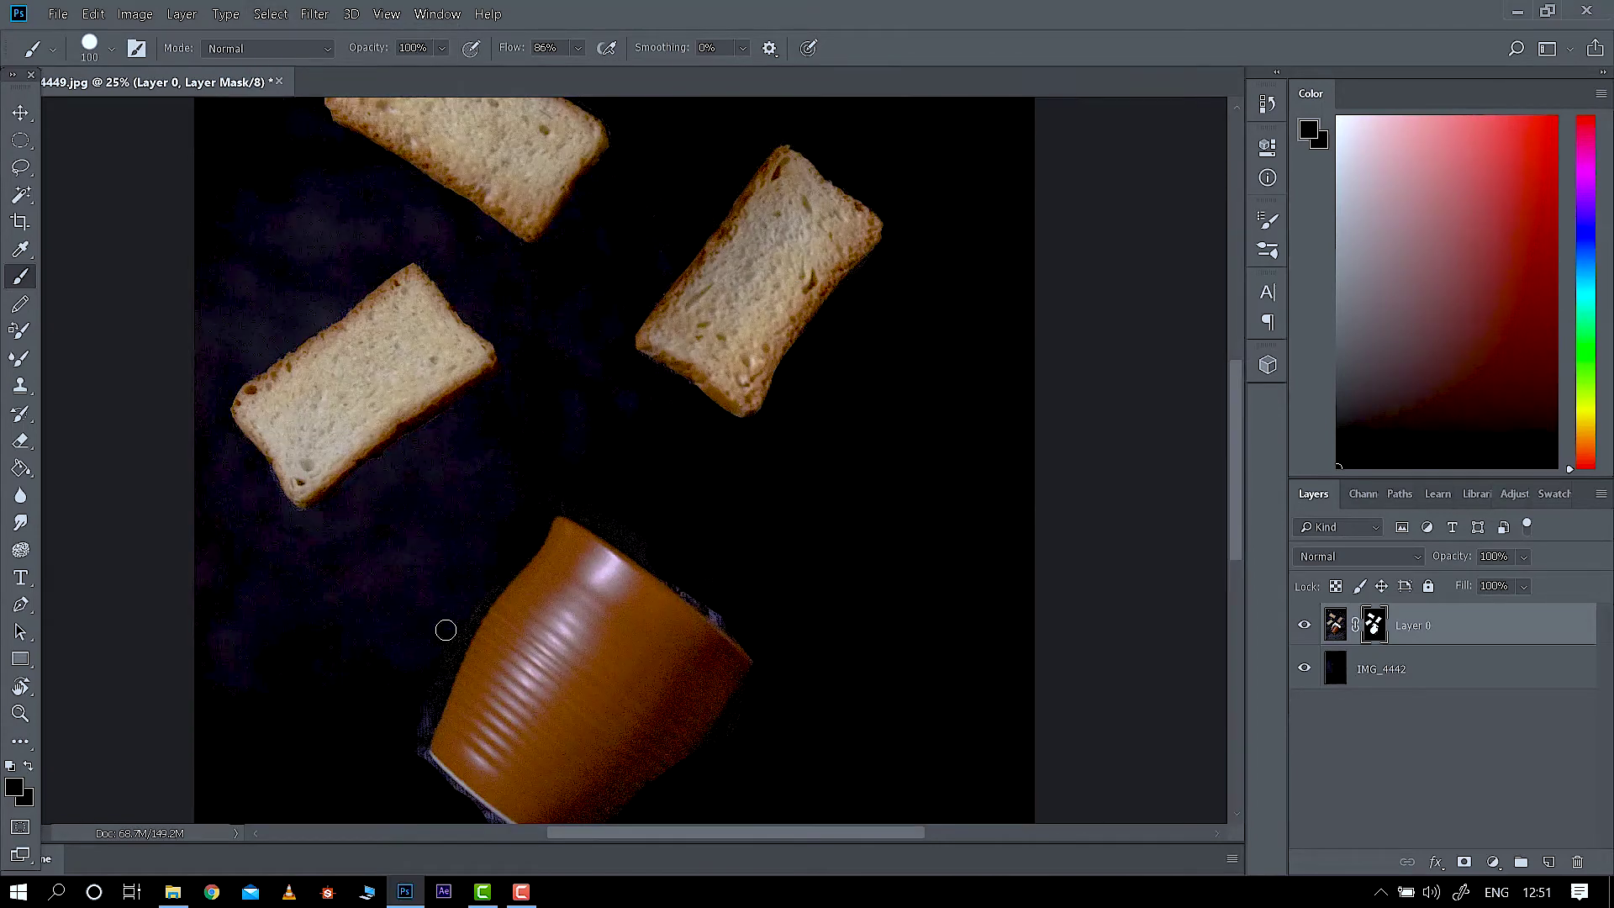
drag(688, 572, 599, 402)
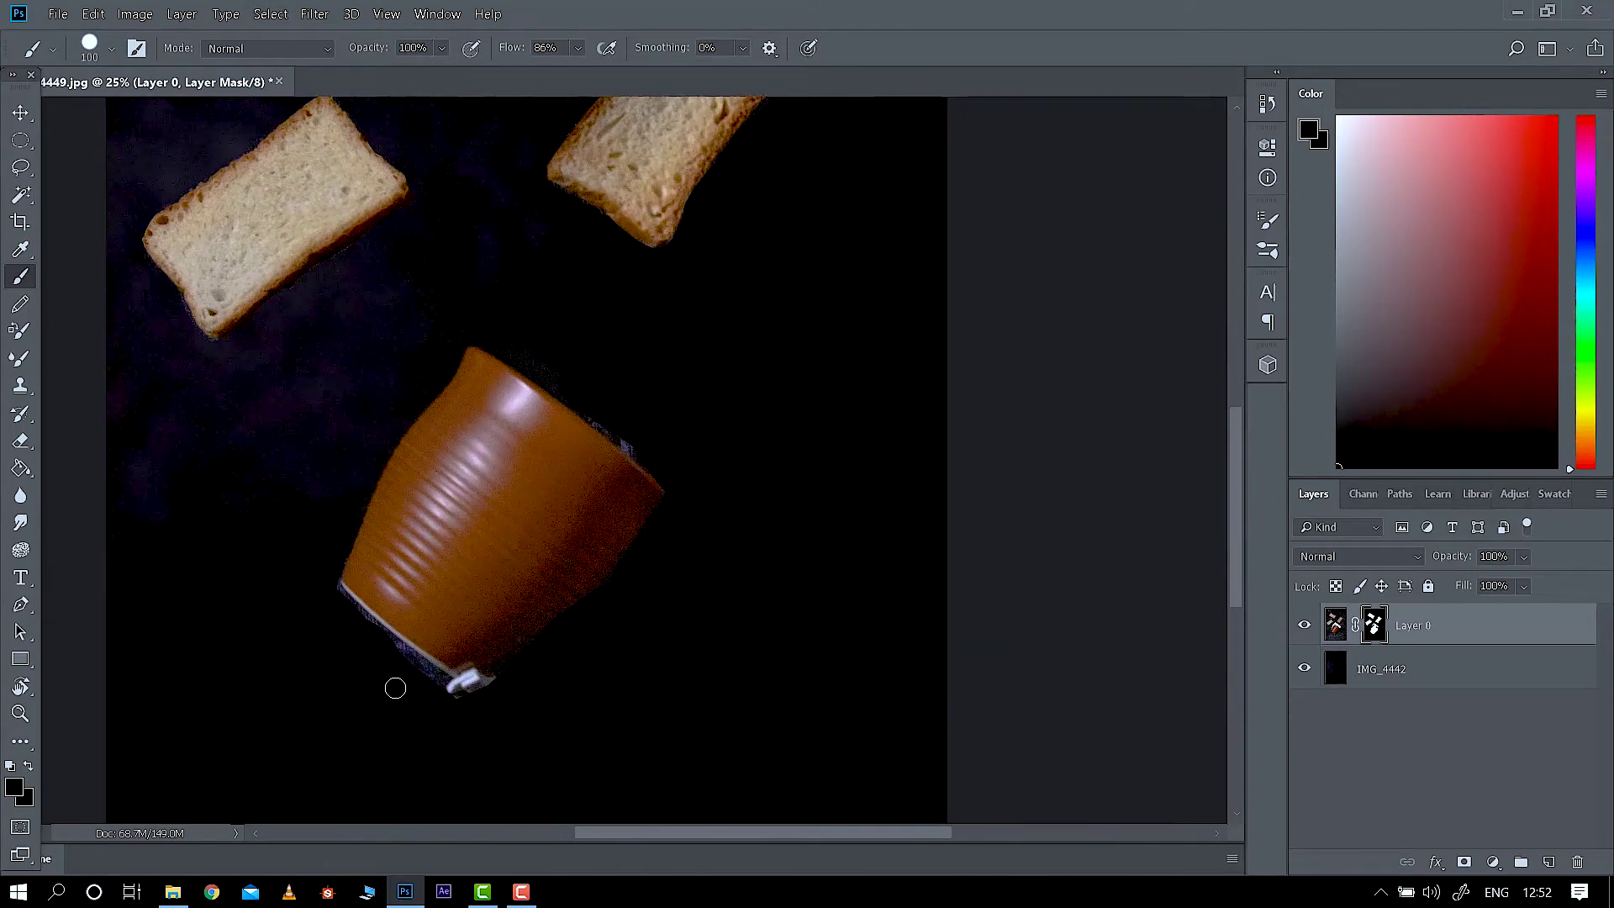
click(629, 452)
Restore the cup's base and rim edges by painting white on the mask, and return to black.
key(x)
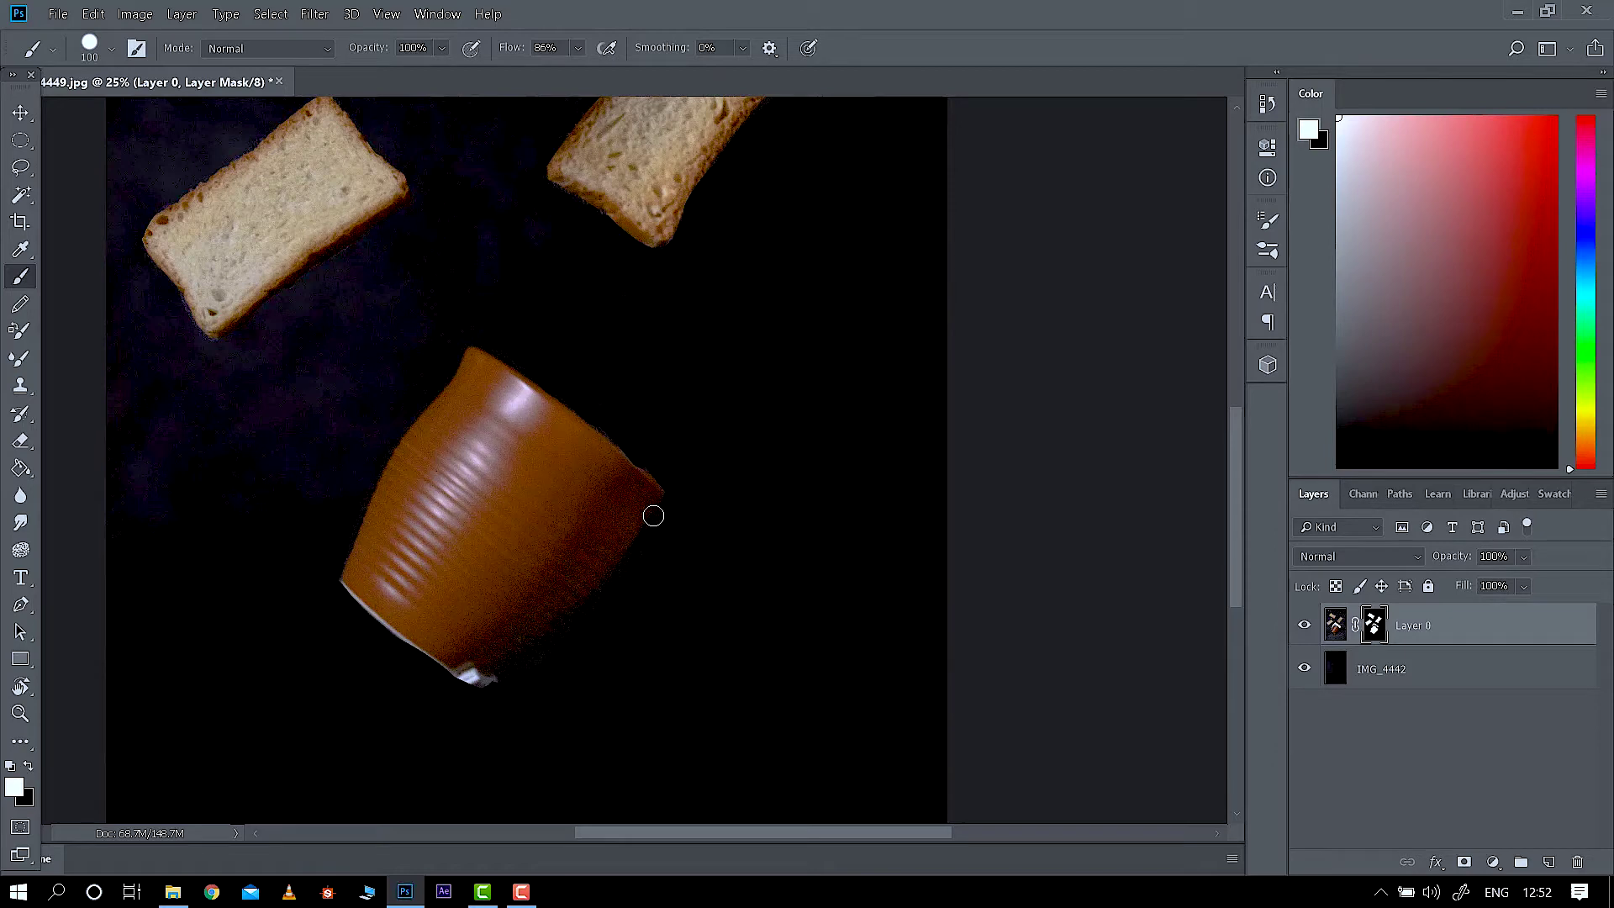
drag(388, 616, 455, 671)
drag(641, 490, 603, 440)
key(x)
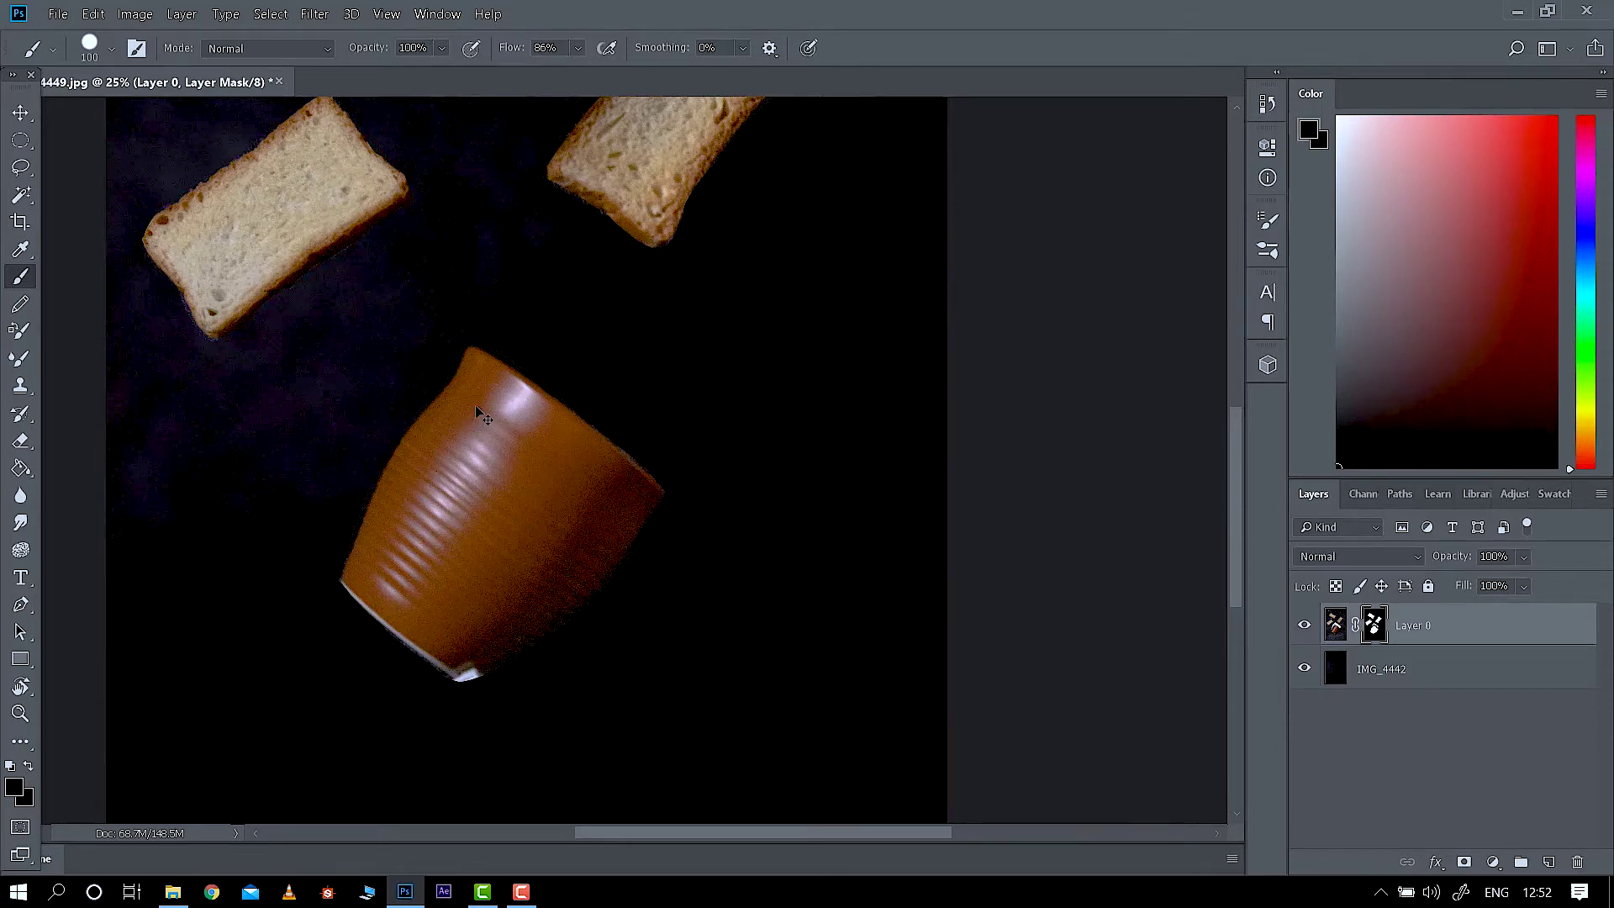
Save the document as a Photoshop file named biscuit.
key(ctrl+shift+s)
text(biscuit)
key(Return)
key(ctrl+minus)
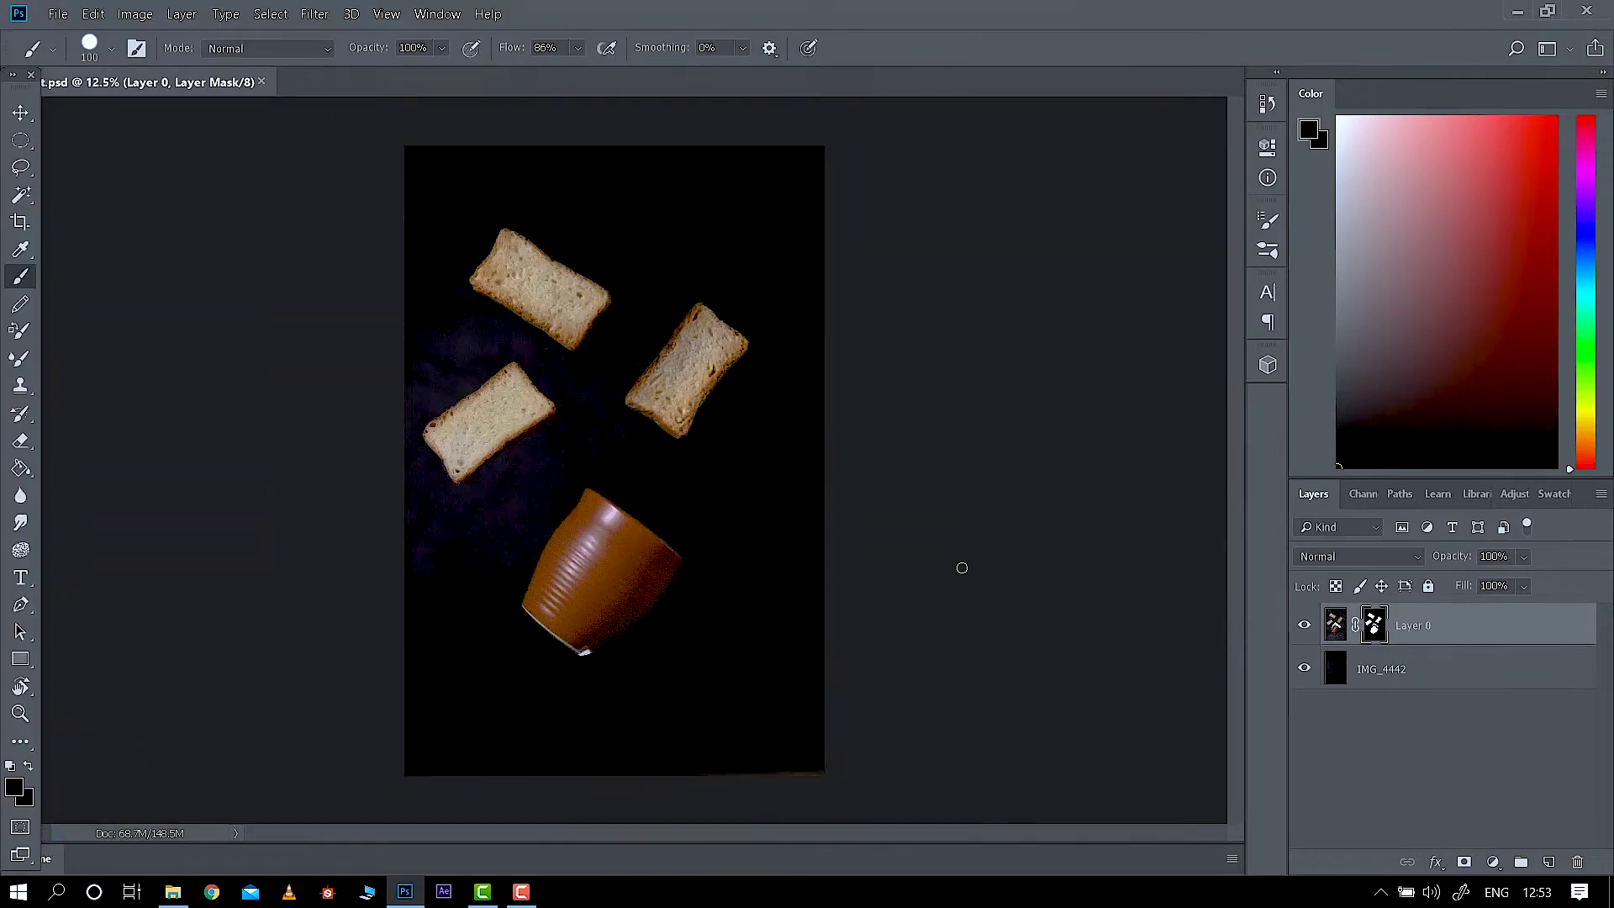
Create a new layer above Layer 0 and choose brush 2 from the Free Smoke Photoshop Brushes 1 set.
key(ctrl+shift+alt+n)
right_click(1072, 561)
drag(1015, 538, 1003, 639)
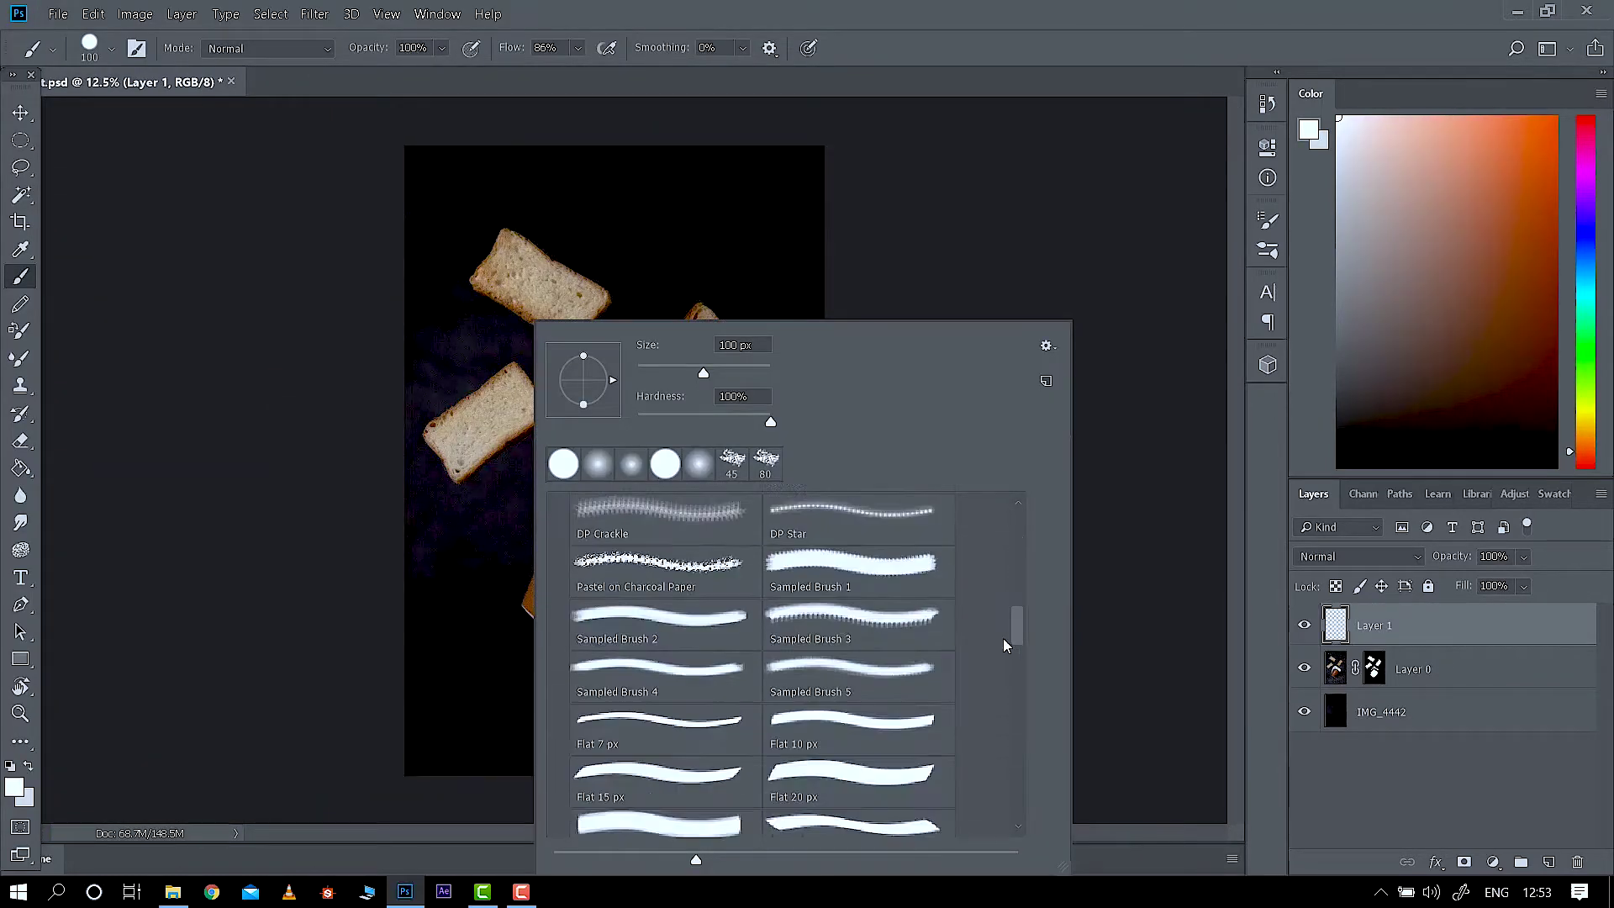
scroll(1003, 644, down, 10)
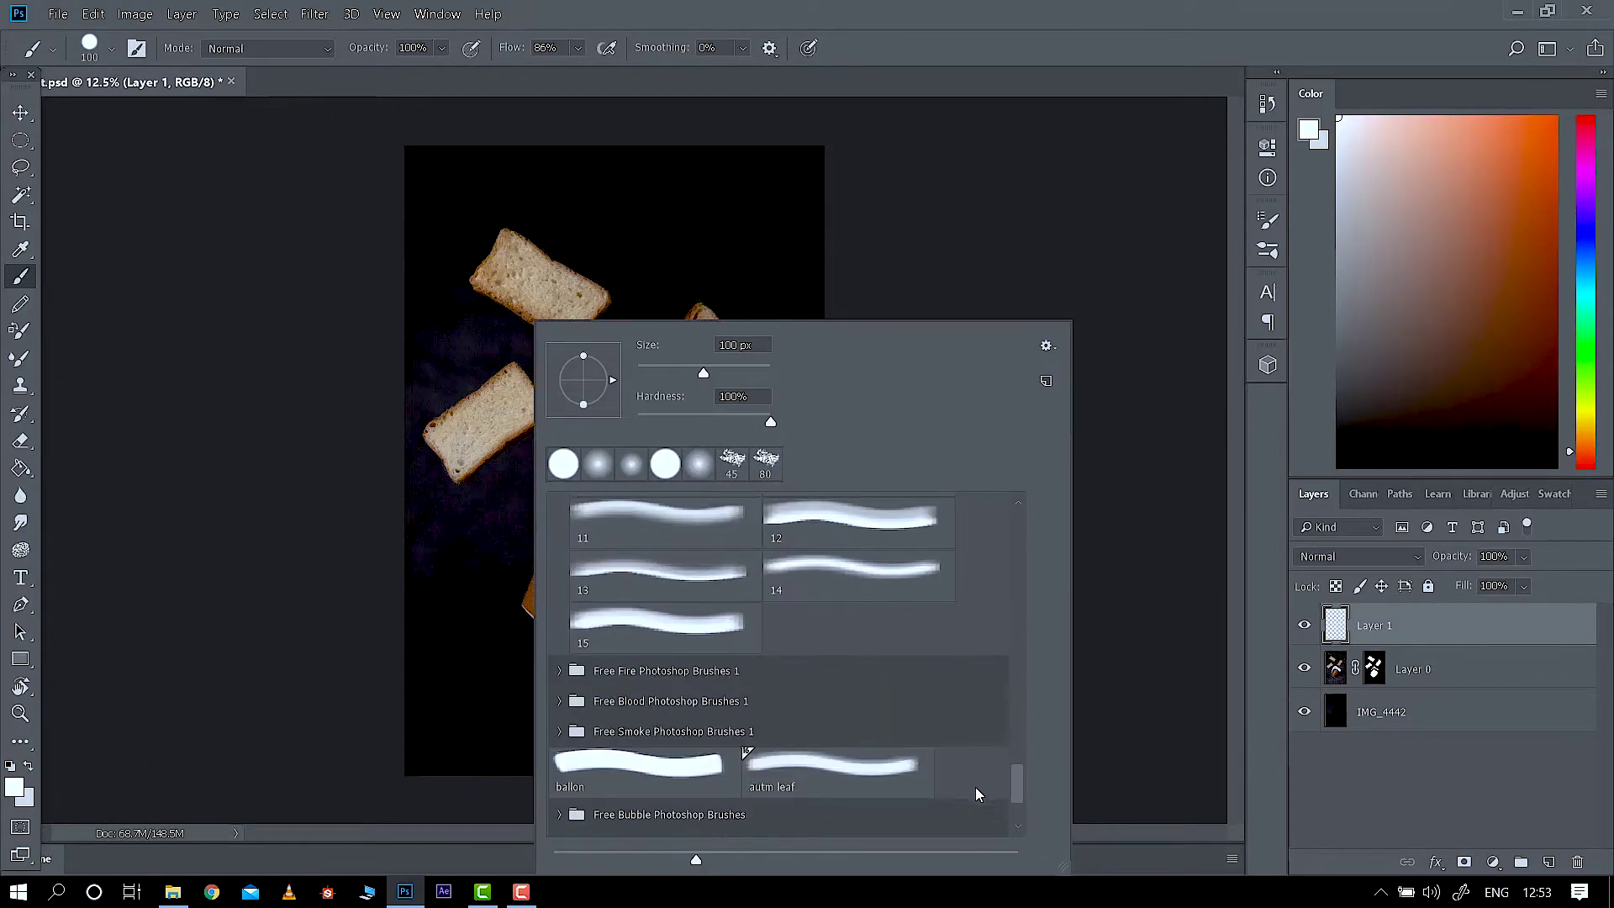
scroll(975, 793, down, 4)
scroll(975, 793, up, 2)
click(560, 687)
click(666, 728)
click(858, 728)
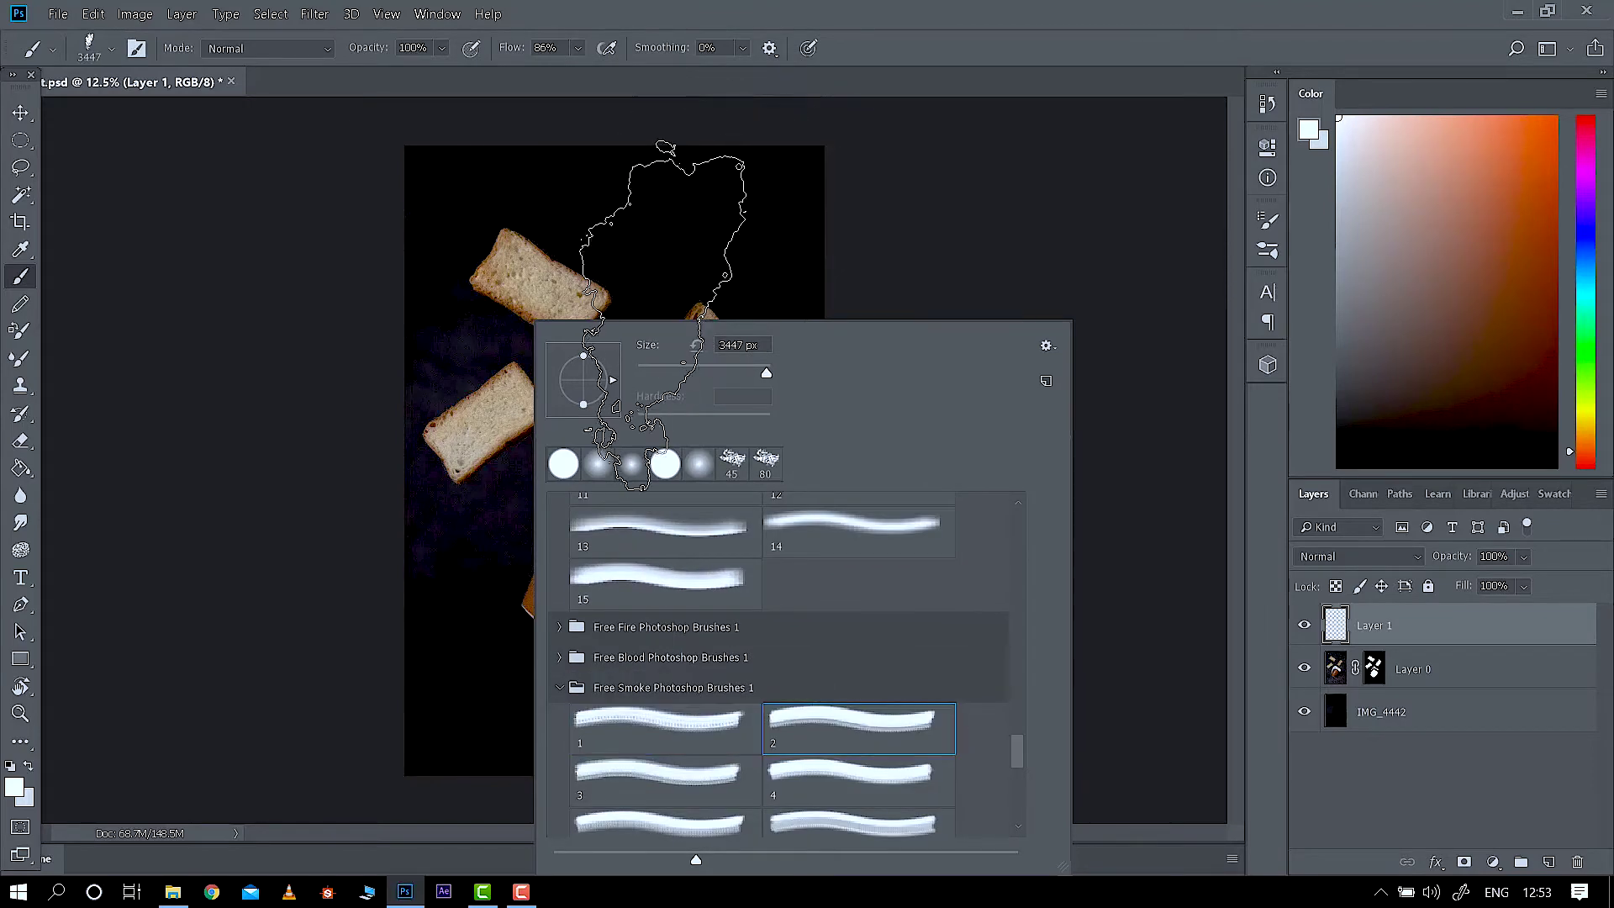
Switch to another smoke brush further along in the set and reduce its size to 1500 px.
key(.)
key(.)
key(.)
key(Return)
key([)
key([)
key([)
key([)
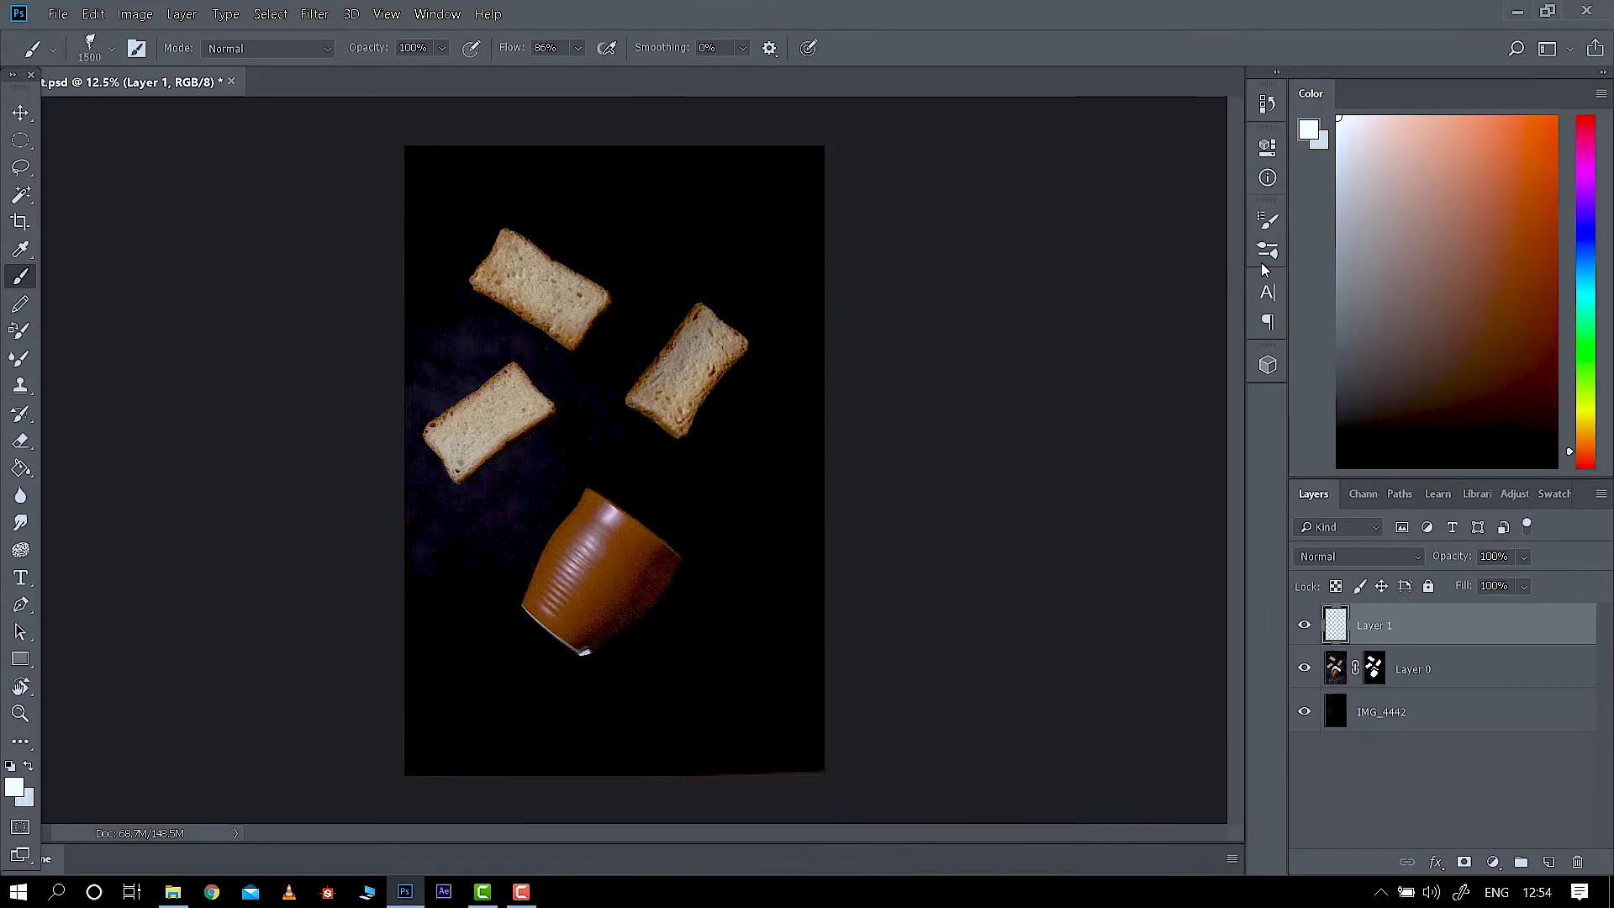
Set the smoke brush's spacing to 995% so it stamps single puffs.
click(1267, 221)
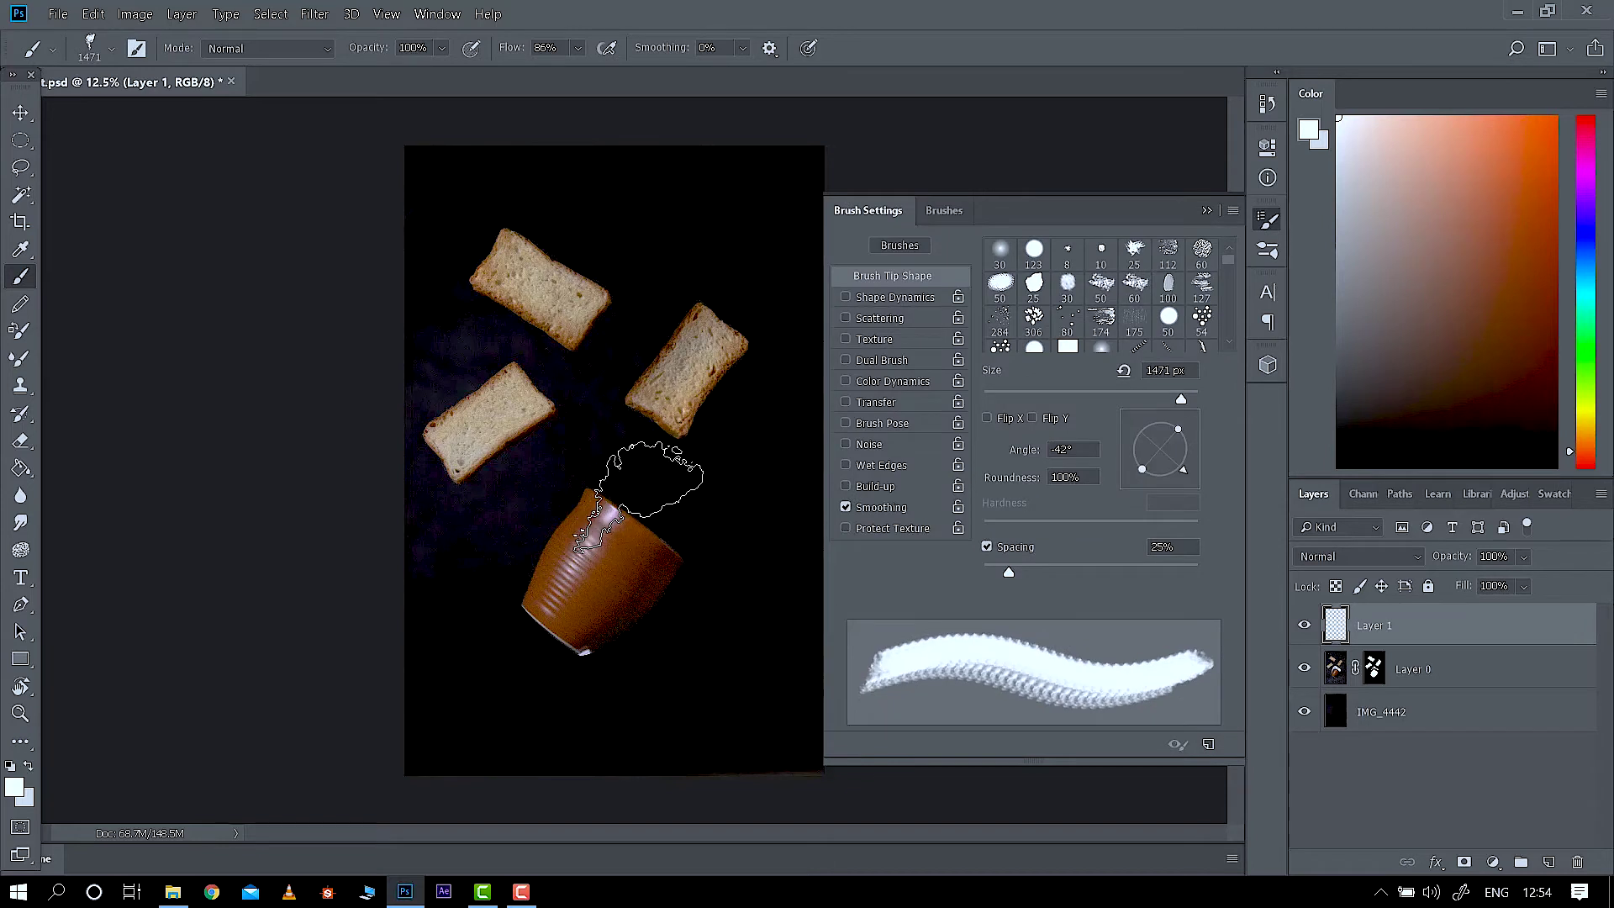
drag(1009, 572, 1195, 571)
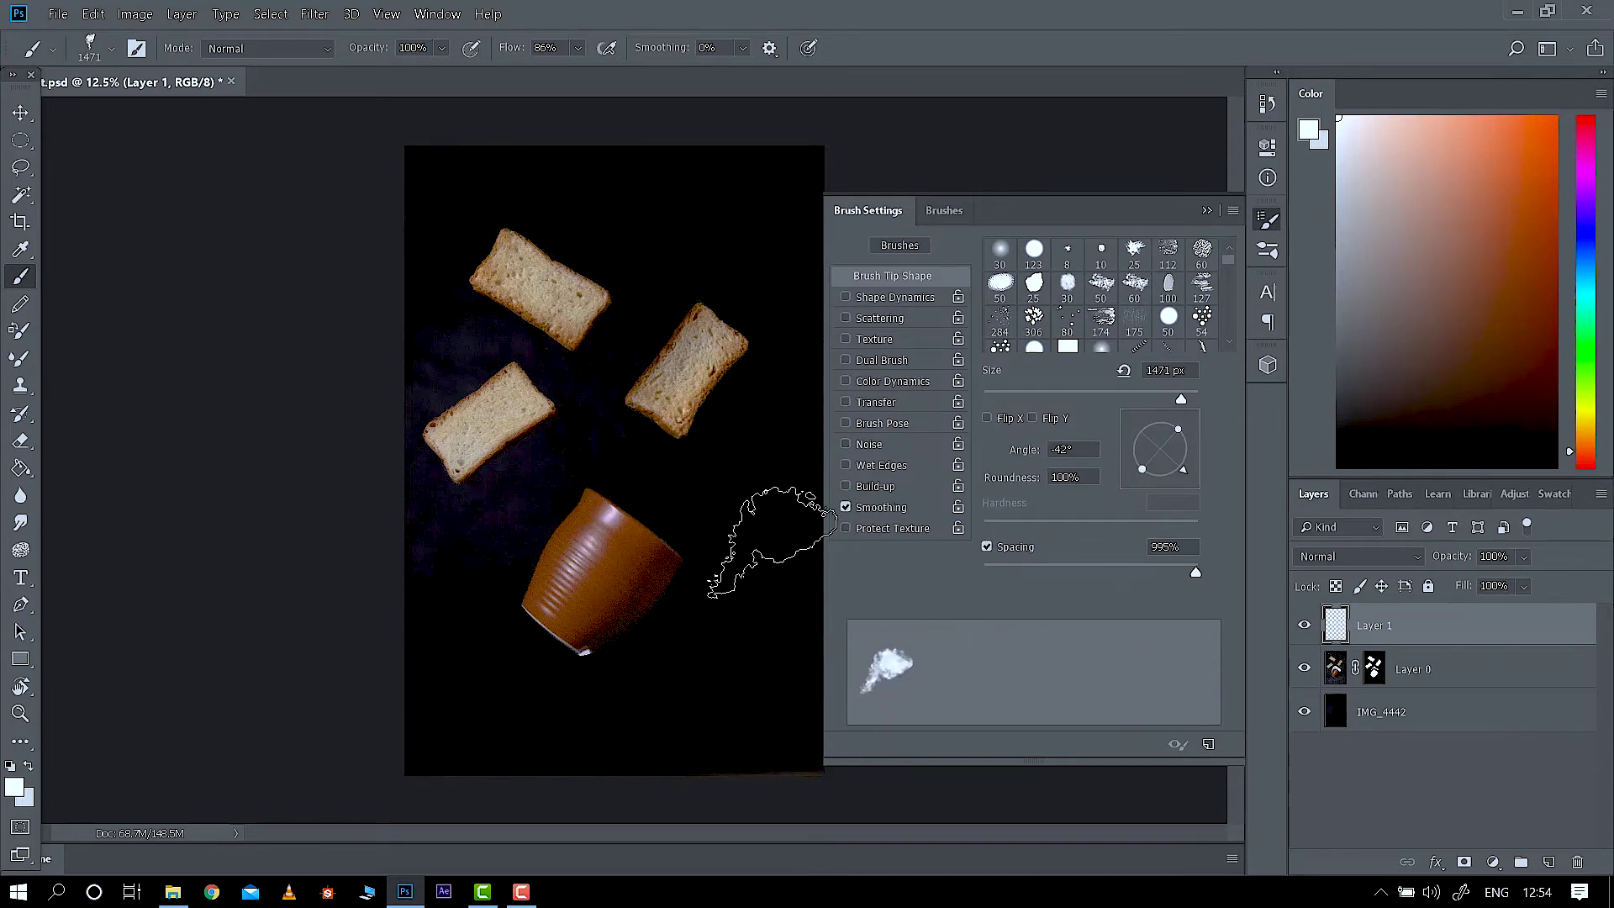
click(1207, 210)
Stamp white smoke above the cup's mouth on Layer 1, and stamp another puff above it on a new layer.
click(660, 486)
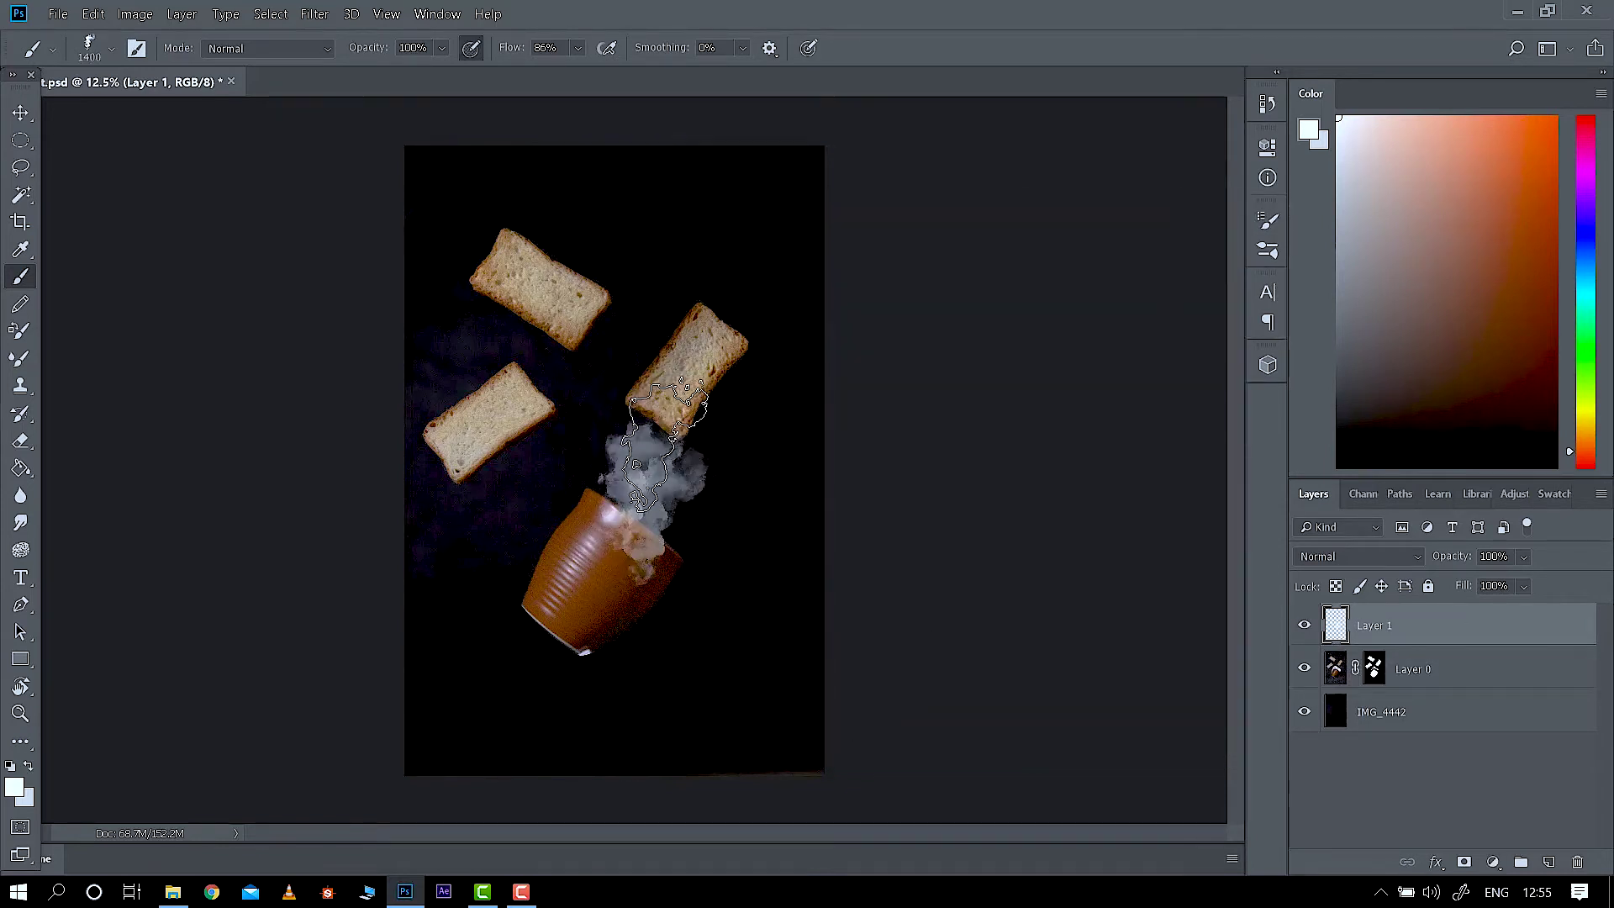
click(652, 454)
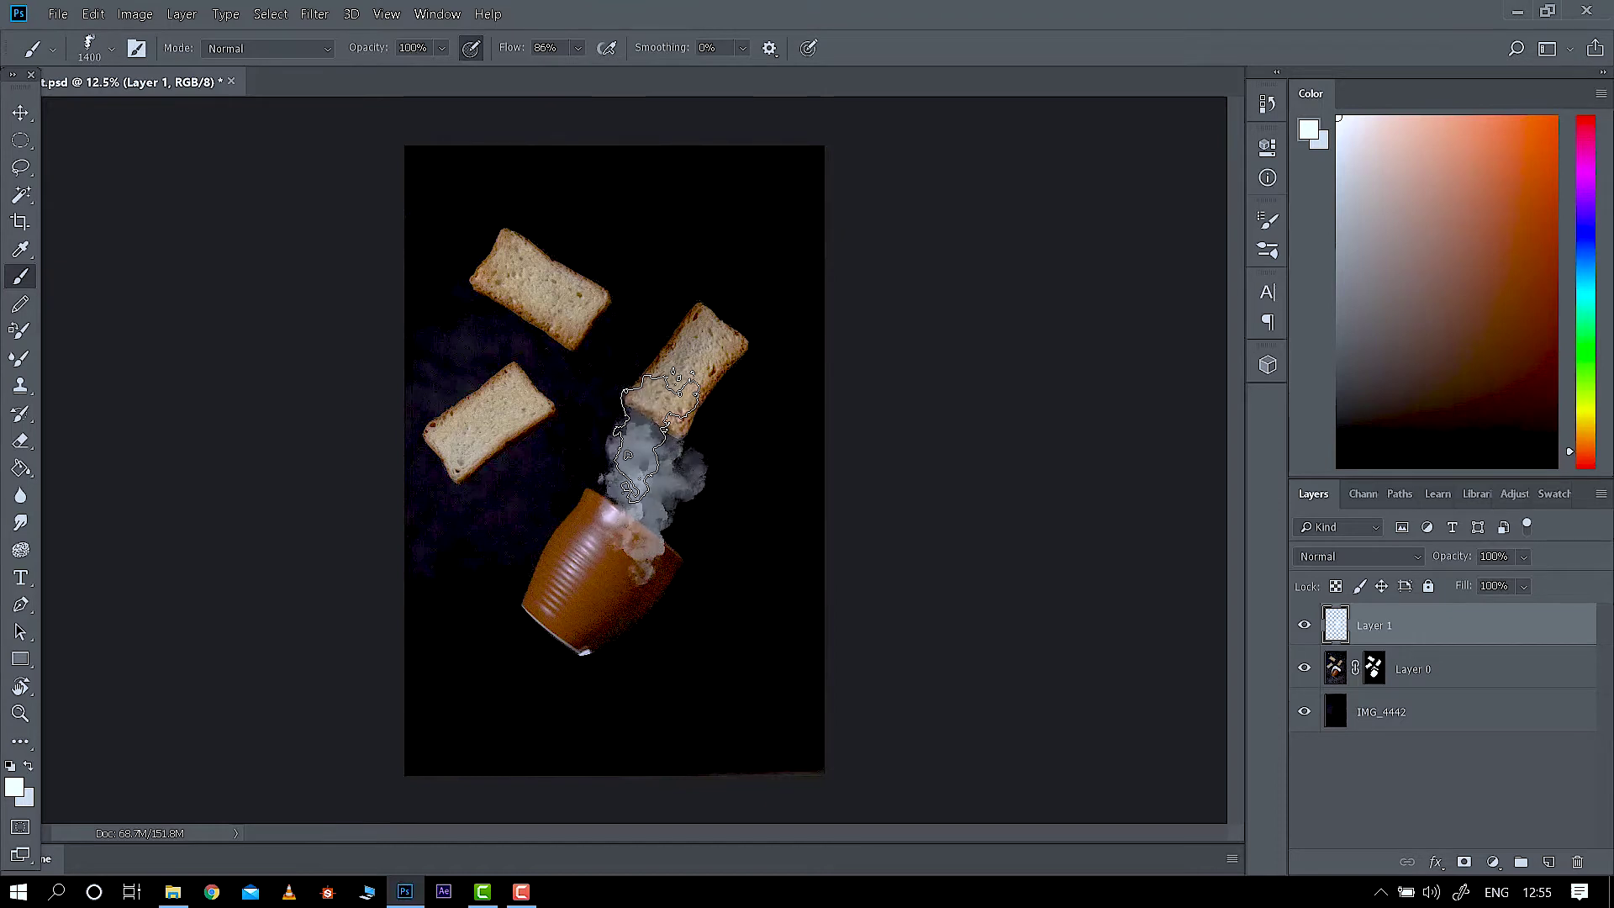
key(ctrl+shift+alt+n)
click(658, 433)
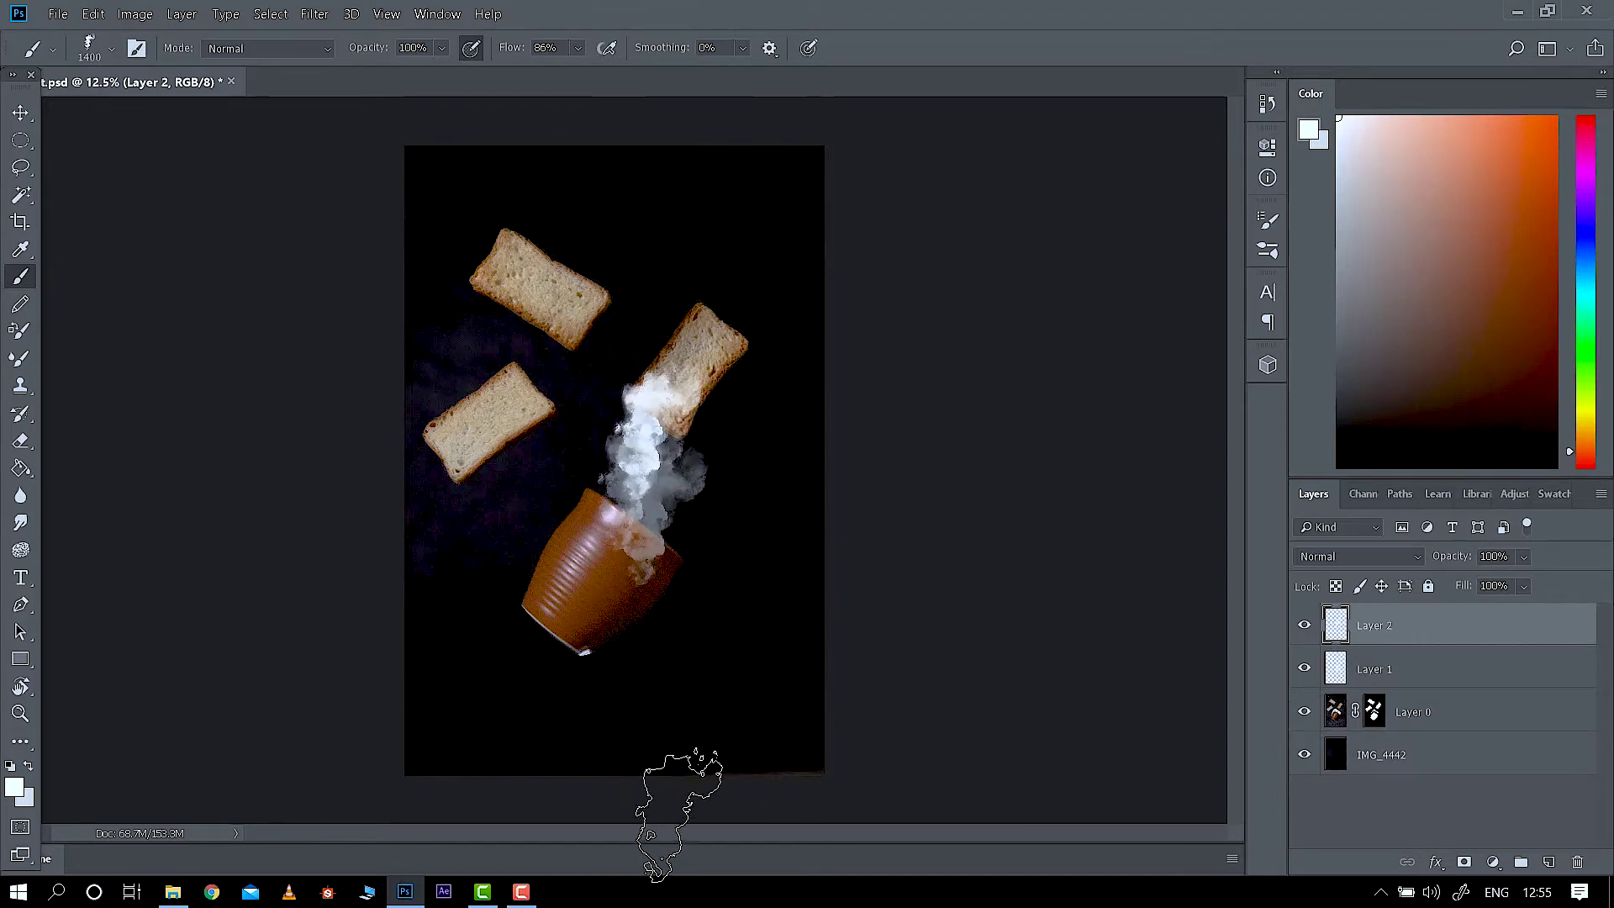
Erase the smoke that overlaps the cup's body on Layer 1 using a soft Eraser tip.
key(alt+bracketleft)
click(20, 441)
key(bracketright)
key(bracketright)
key(bracketright)
key(bracketright)
mouse_move(598, 542)
mouse_down()
mouse_move(639, 538)
mouse_move(609, 538)
mouse_move(673, 574)
mouse_move(614, 563)
mouse_up()
right_click(542, 538)
double_click(710, 515)
Lower the opacity of Layer 2 to 45% and of Layer 1 to 84%.
click(1429, 626)
drag(1464, 561, 1449, 560)
click(1434, 659)
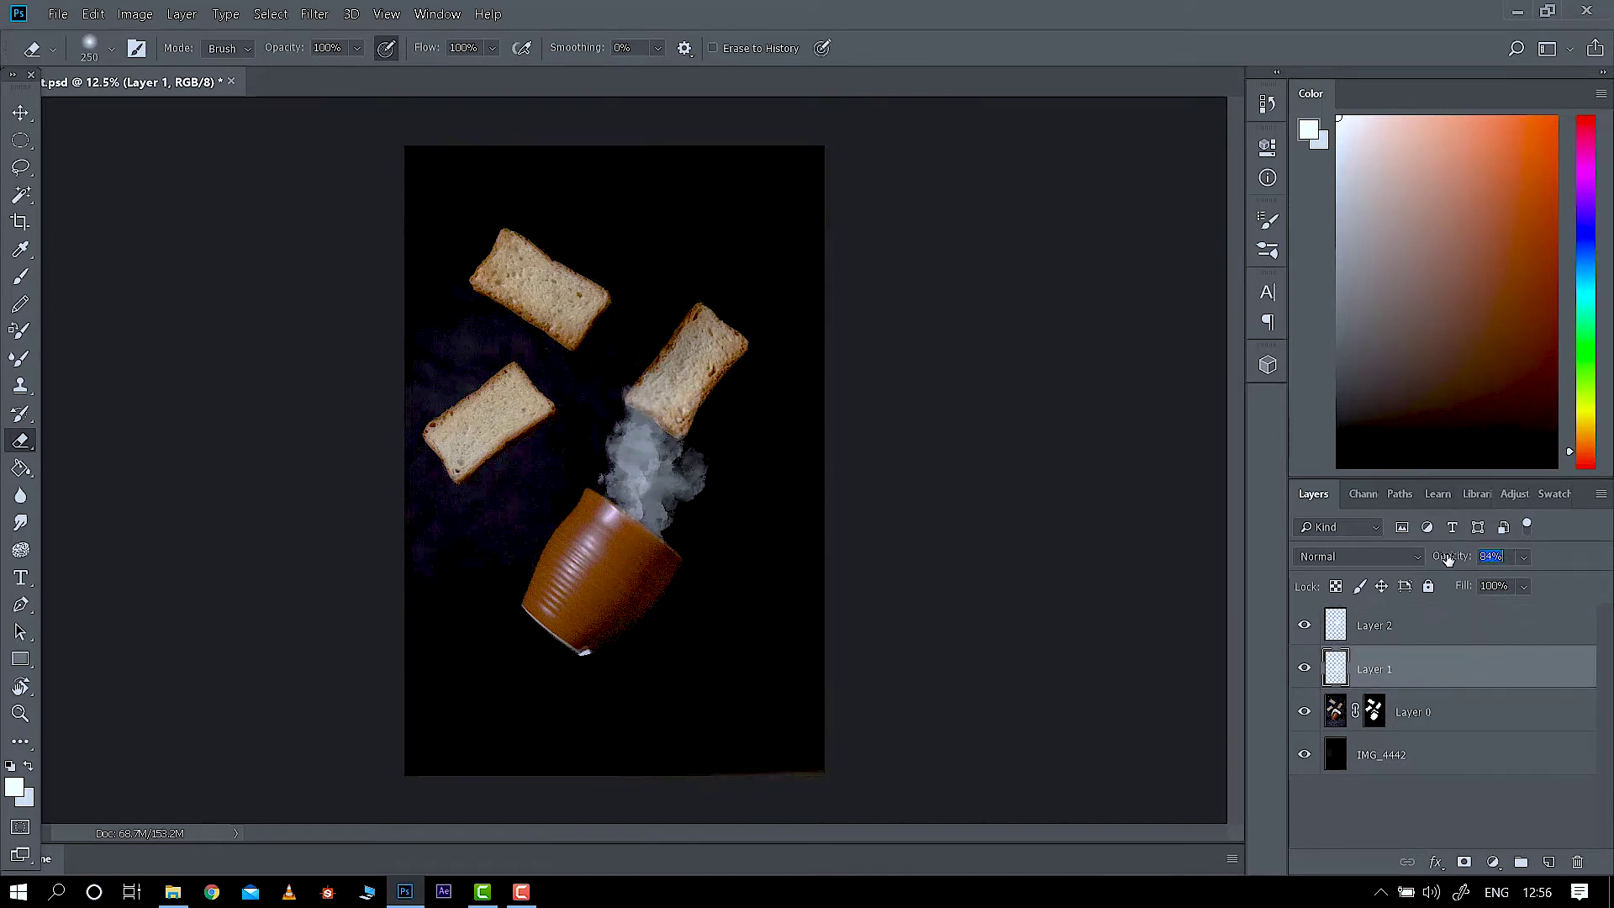
click(1454, 625)
click(1305, 668)
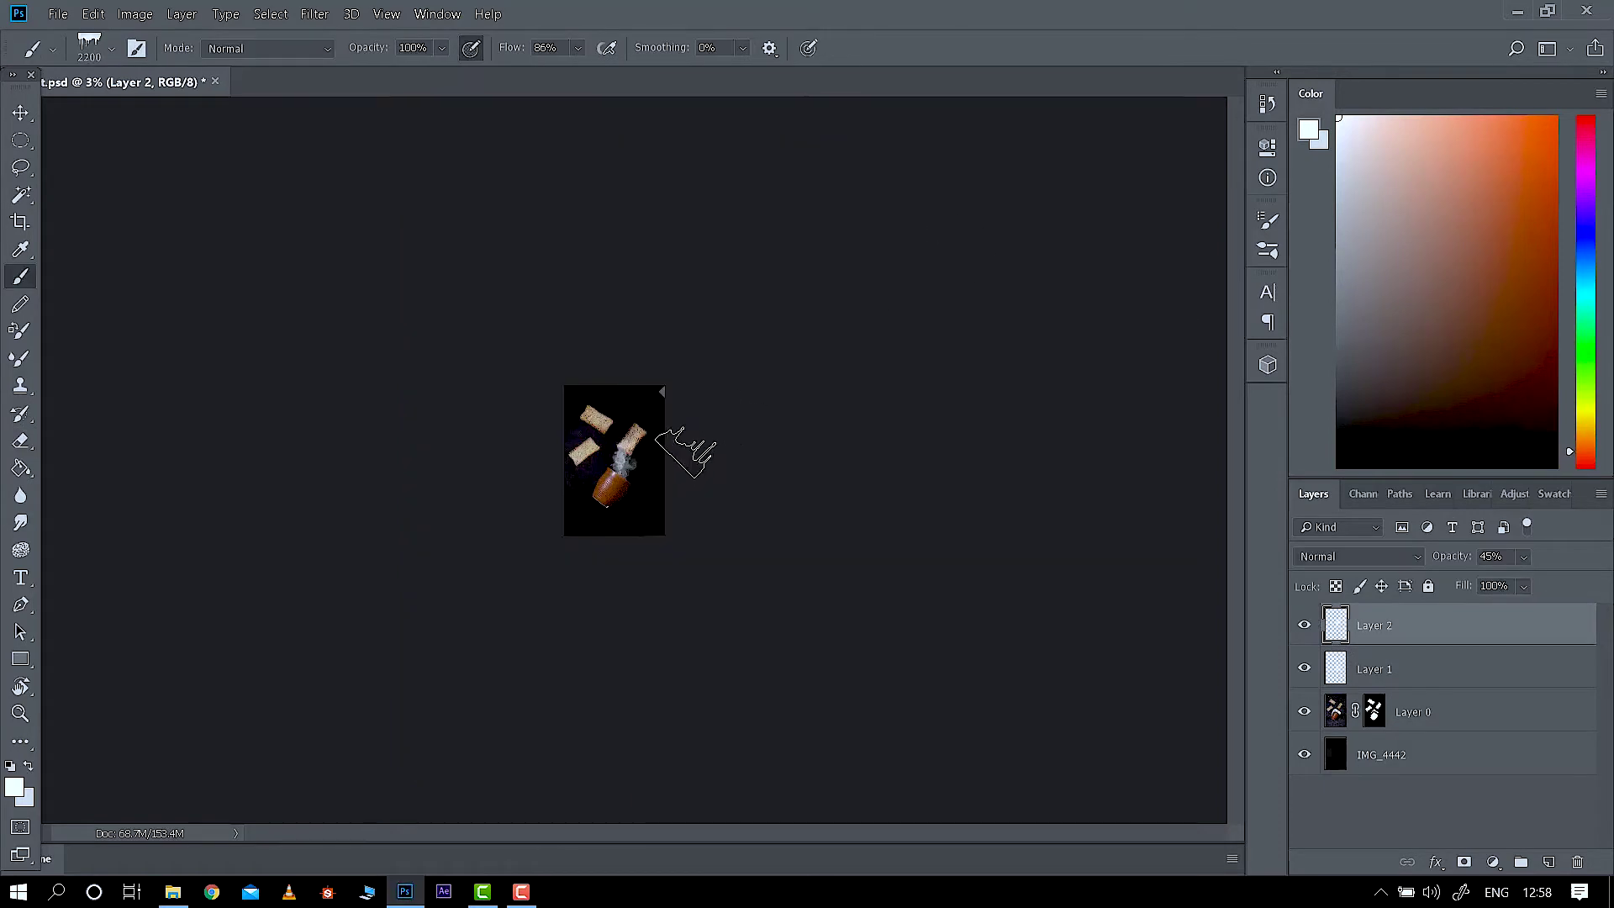
Set the dripping splash brush's spacing to 318% and its tip angle to 141°.
click(1267, 220)
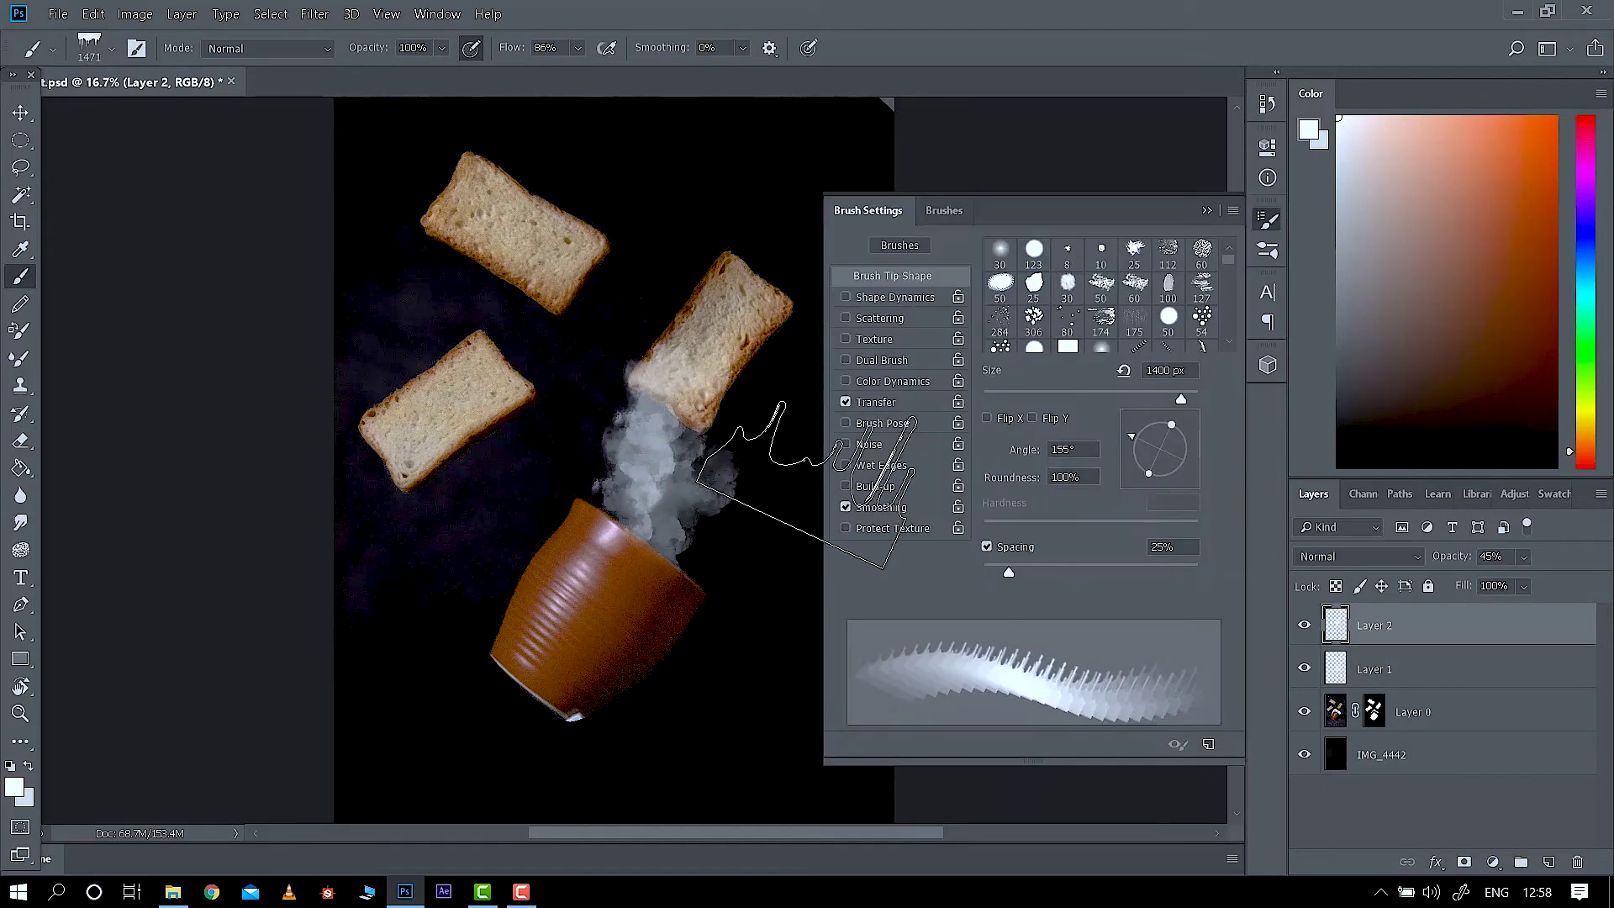
drag(1009, 572, 1156, 571)
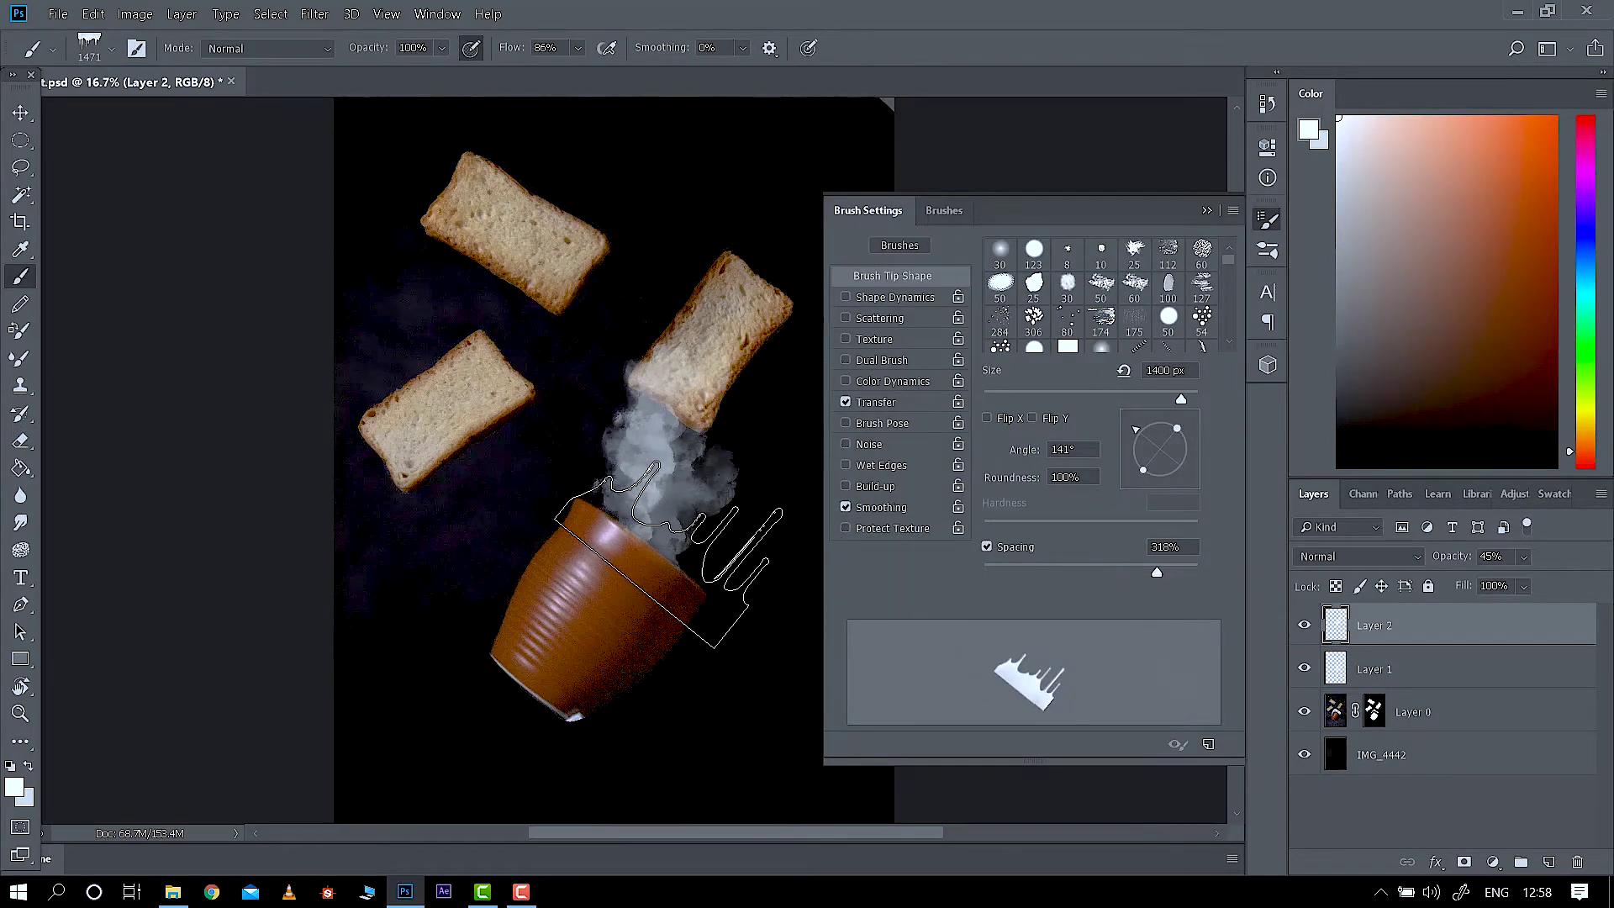
key(F5)
Create a new layer, set the foreground colour to tea orange and stamp the dripping splash across the cup's mouth.
click(1548, 861)
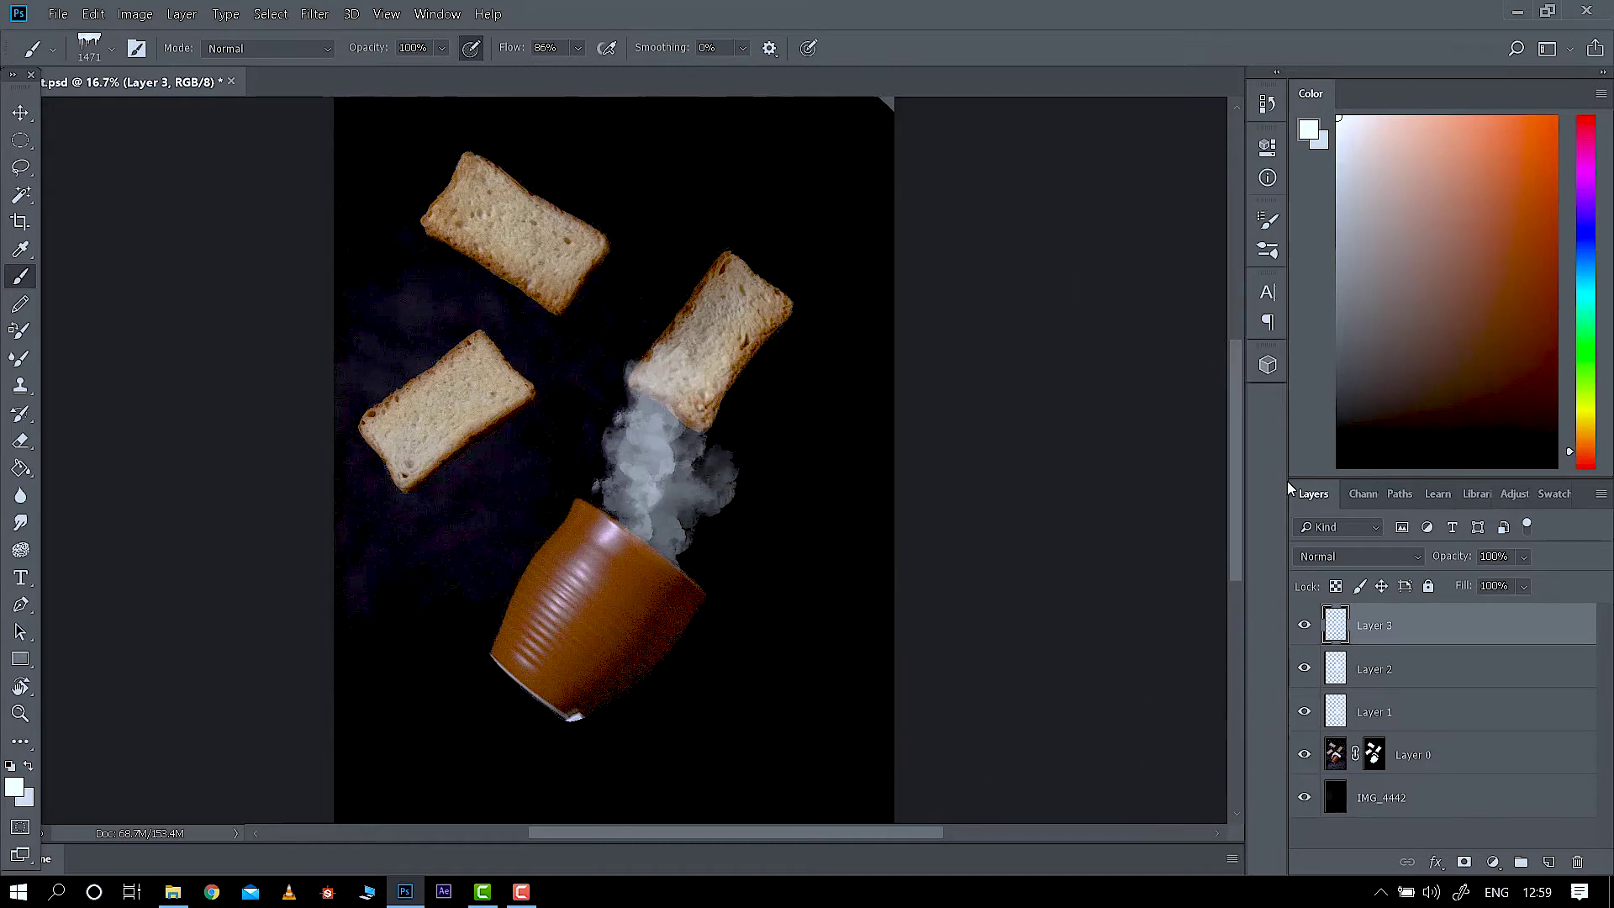
click(1501, 172)
key(alt)
alt+click(653, 535)
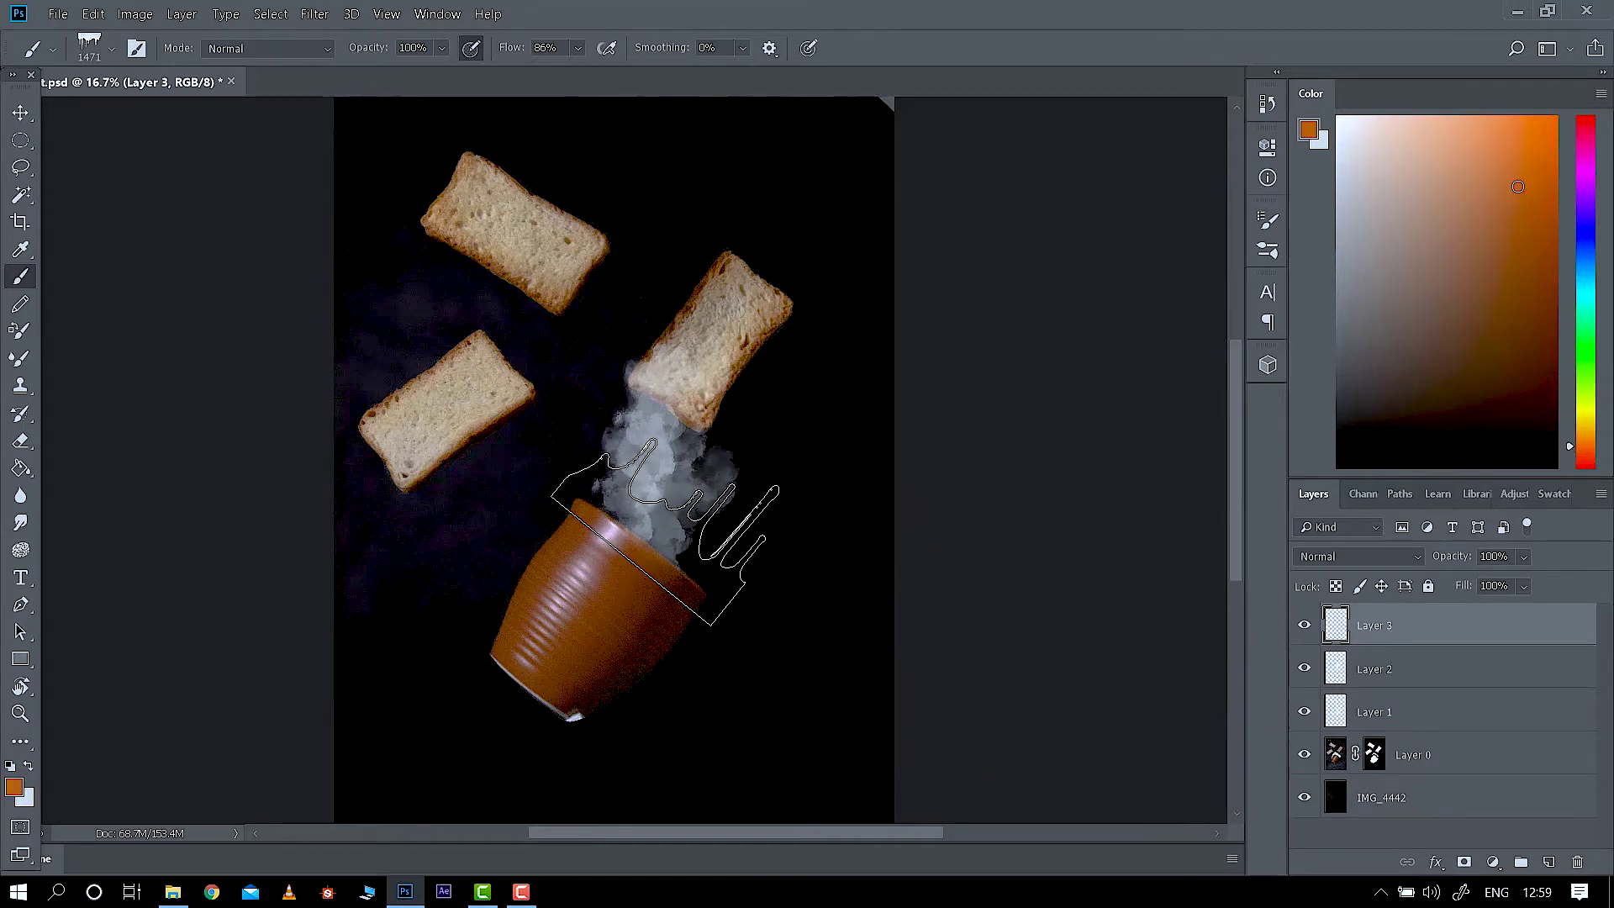
click(670, 541)
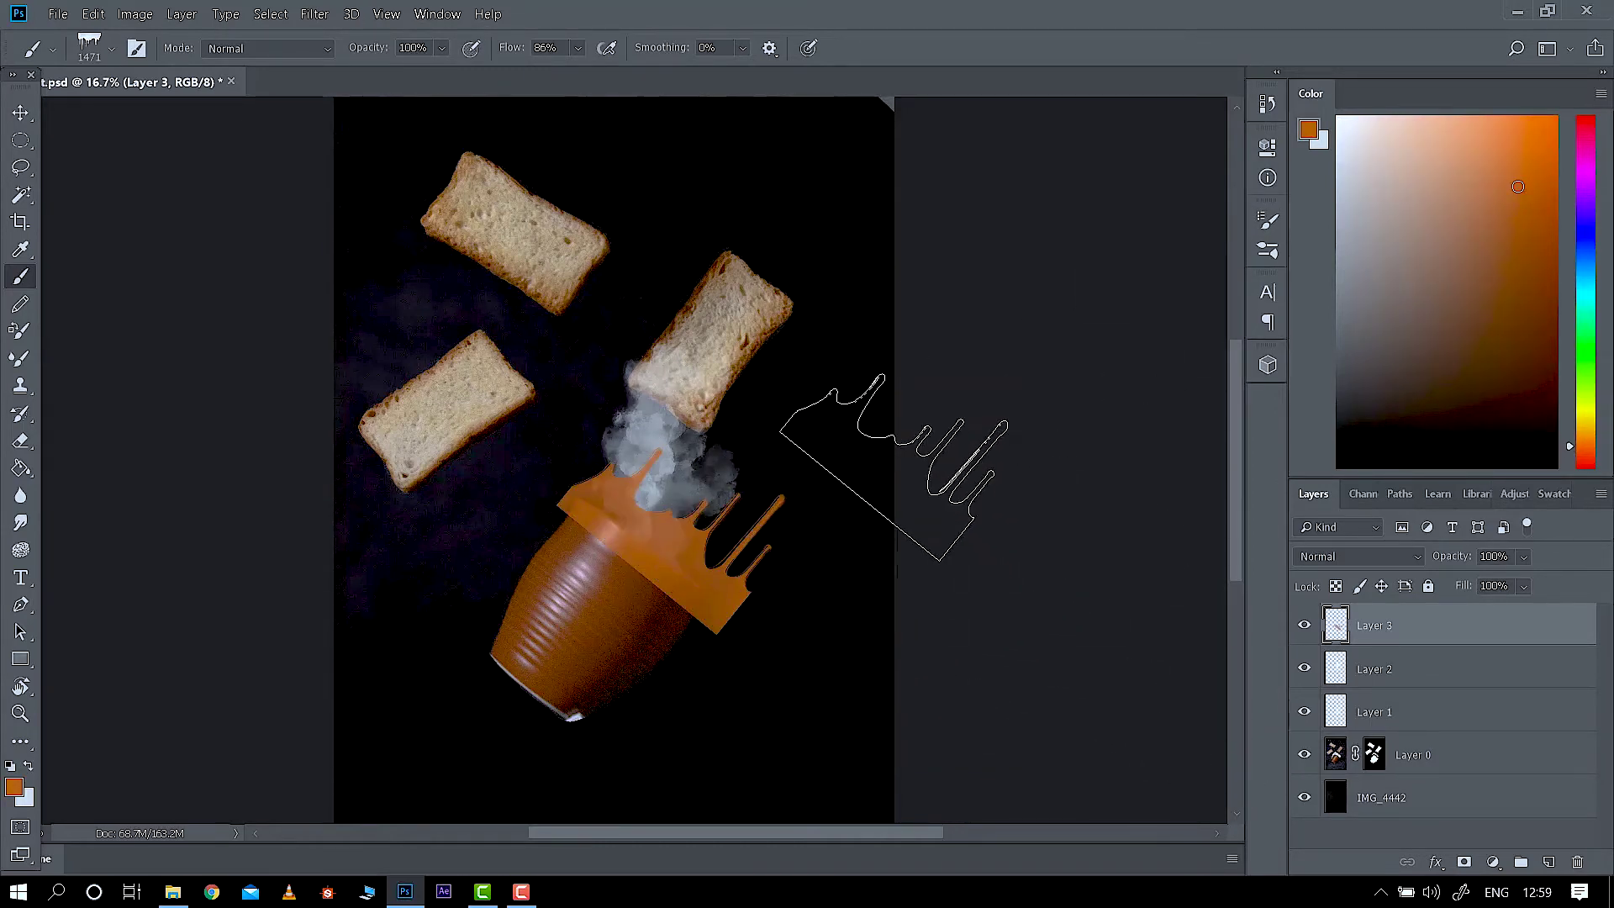
click(1303, 624)
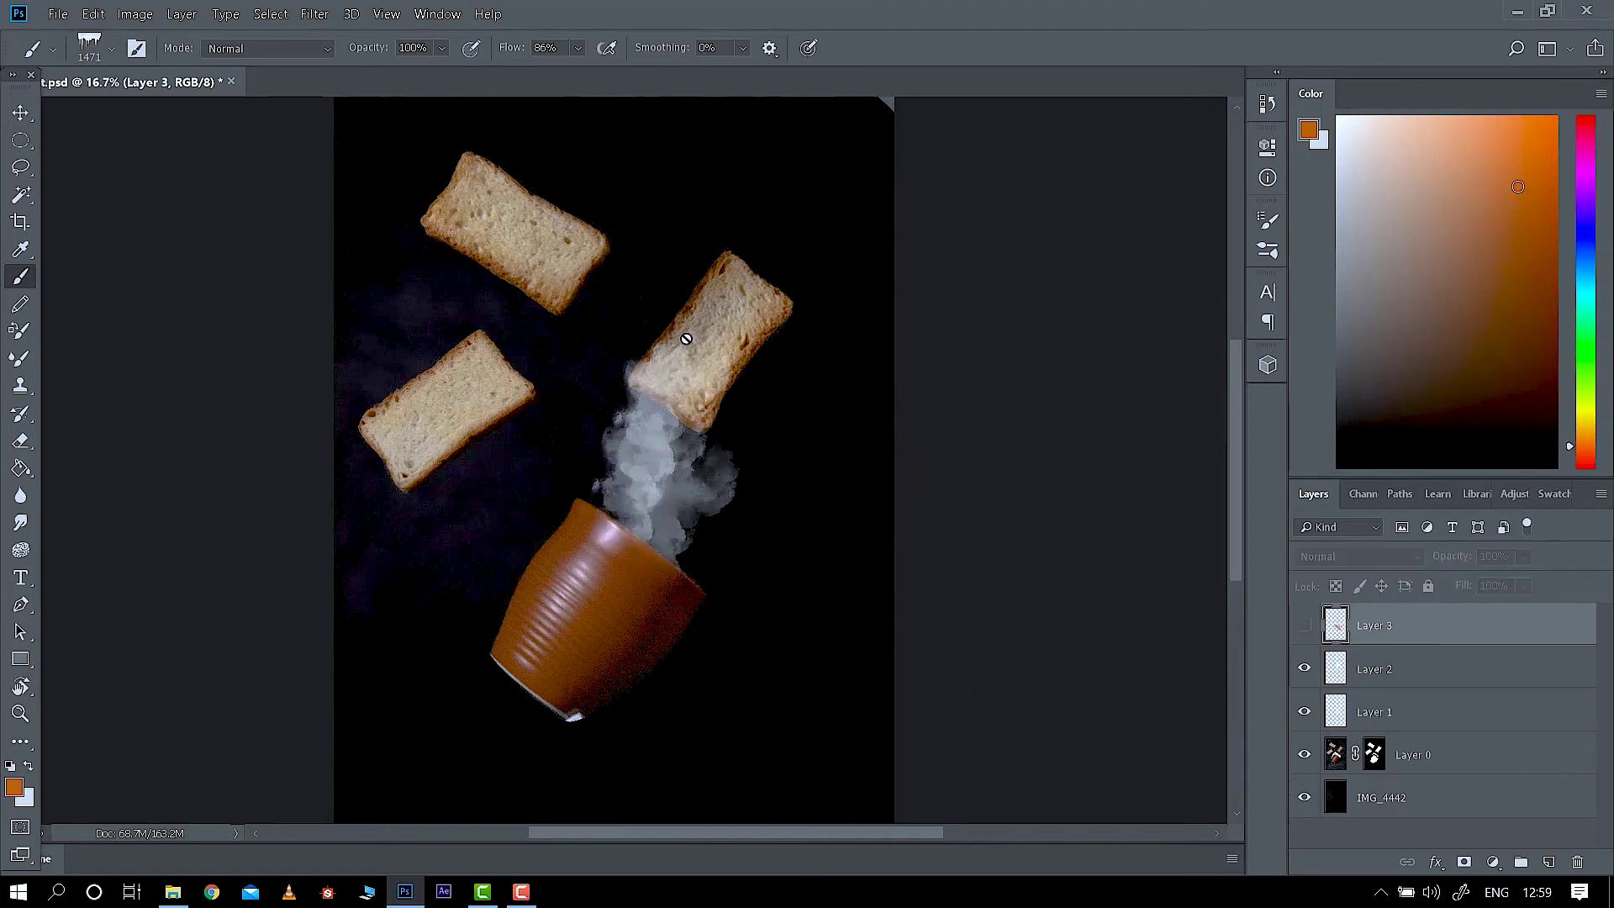
click(1304, 624)
Stamp the 1600 px dripping splash brush in tea orange over the cup's mouth on a new layer, with Layer 3 hidden.
right_click(607, 320)
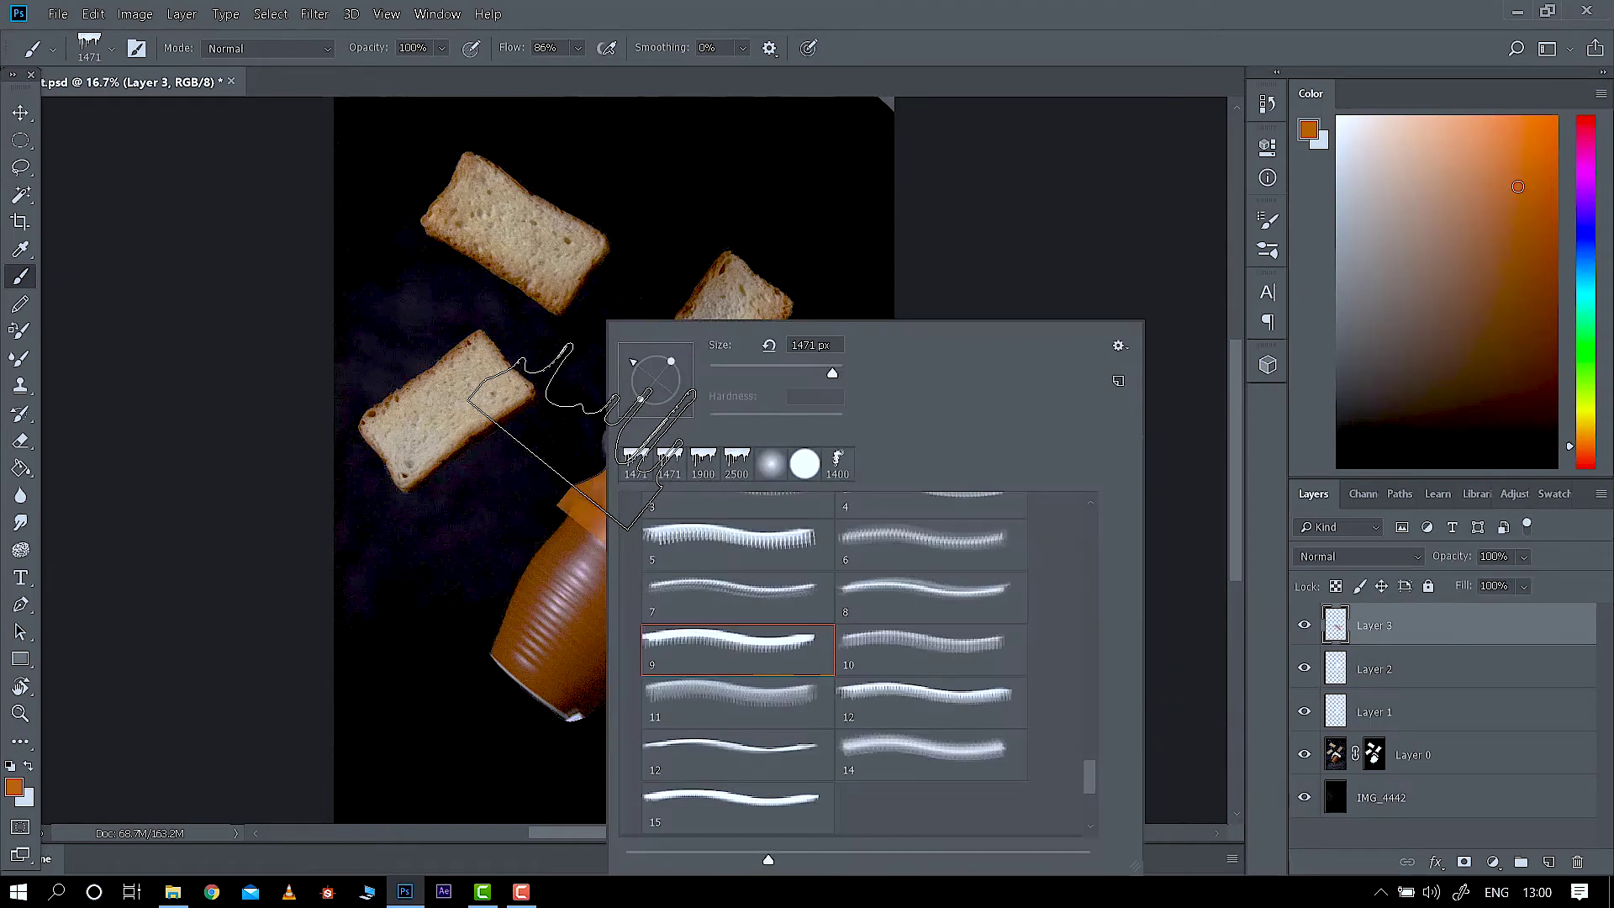
mouse_move(633, 362)
mouse_down()
mouse_move(680, 380)
mouse_move(634, 362)
mouse_up()
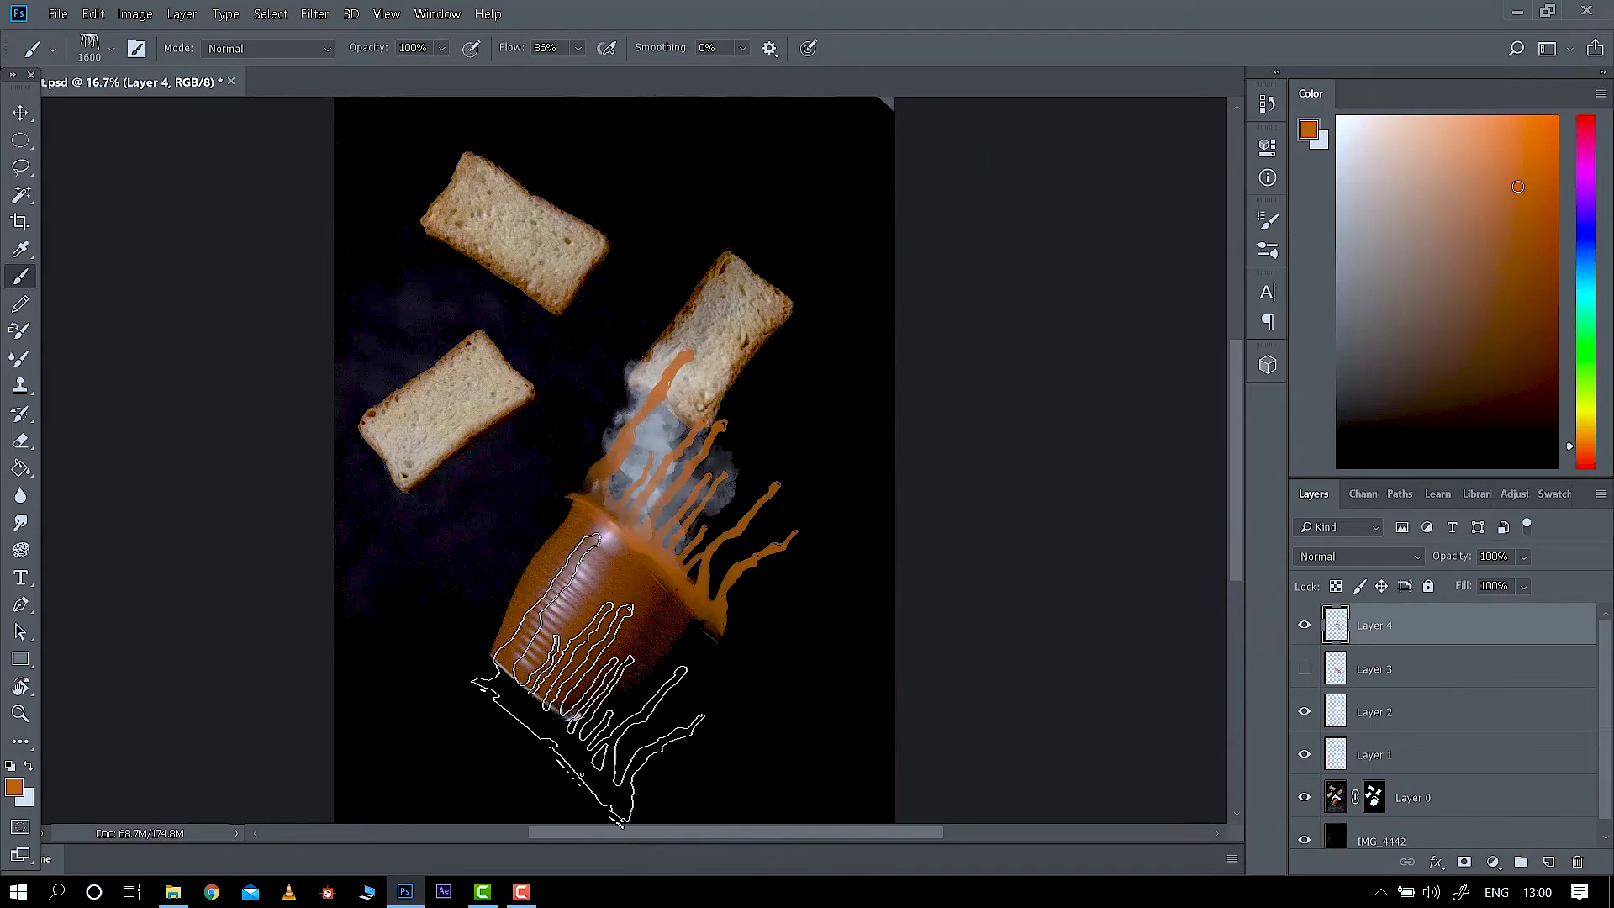
right_click(1447, 631)
click(995, 572)
Flip, scale and rotate the splash on Layer 4 to about 88% by 81% at 75° along the cup's rim.
key(ctrl+t)
right_click(676, 527)
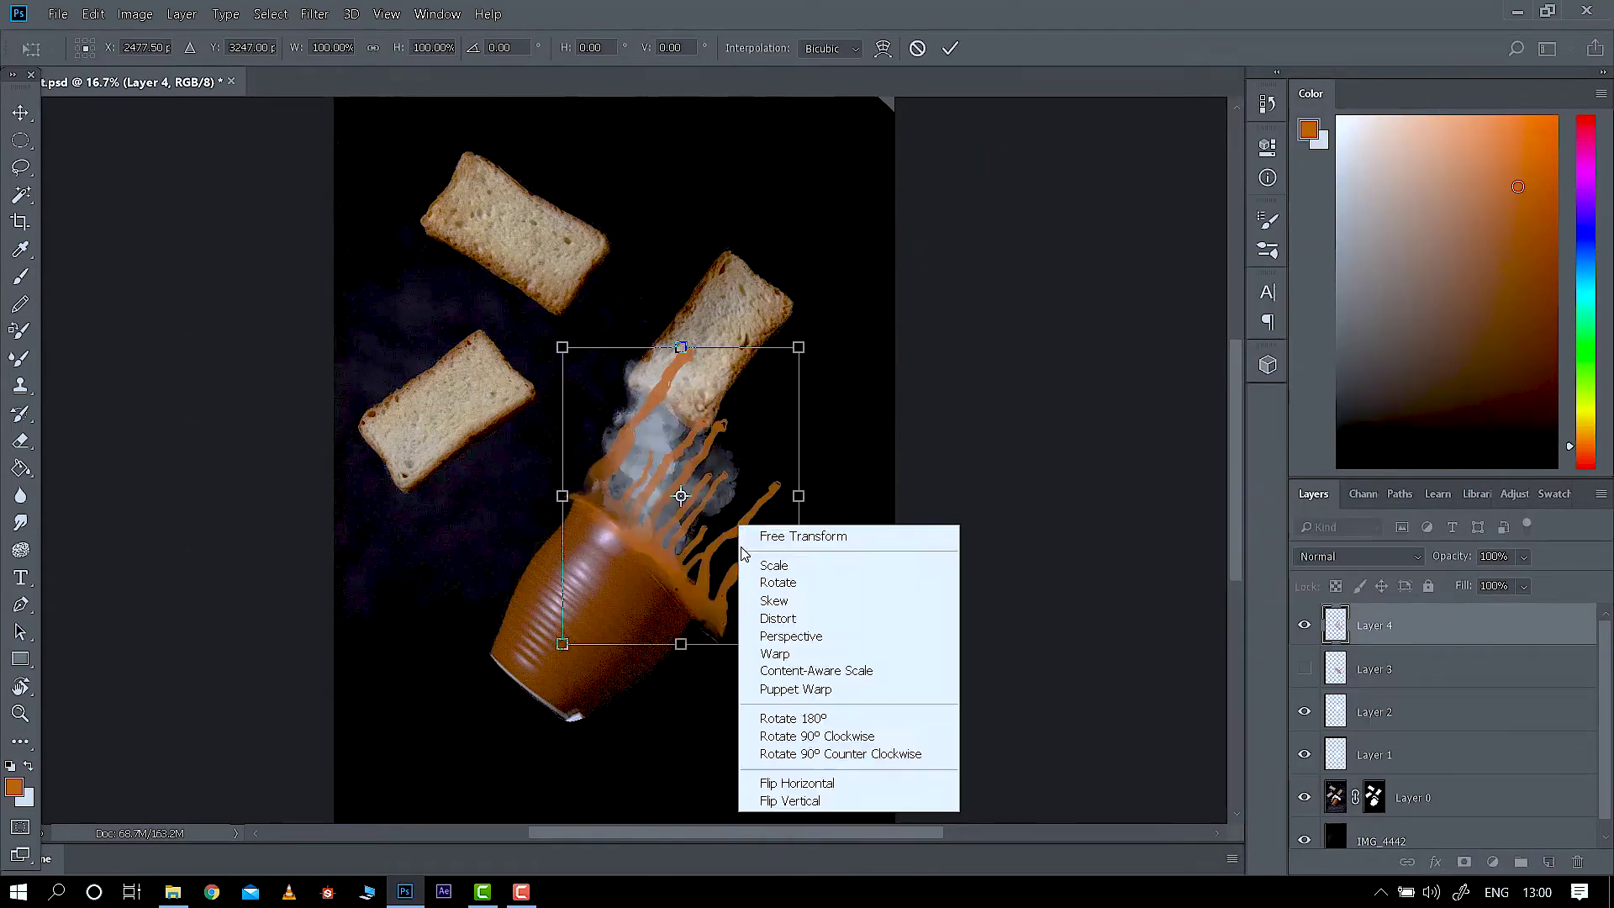
click(718, 745)
mouse_move(843, 624)
mouse_down()
mouse_move(870, 580)
mouse_move(804, 553)
mouse_up()
drag(725, 552, 770, 566)
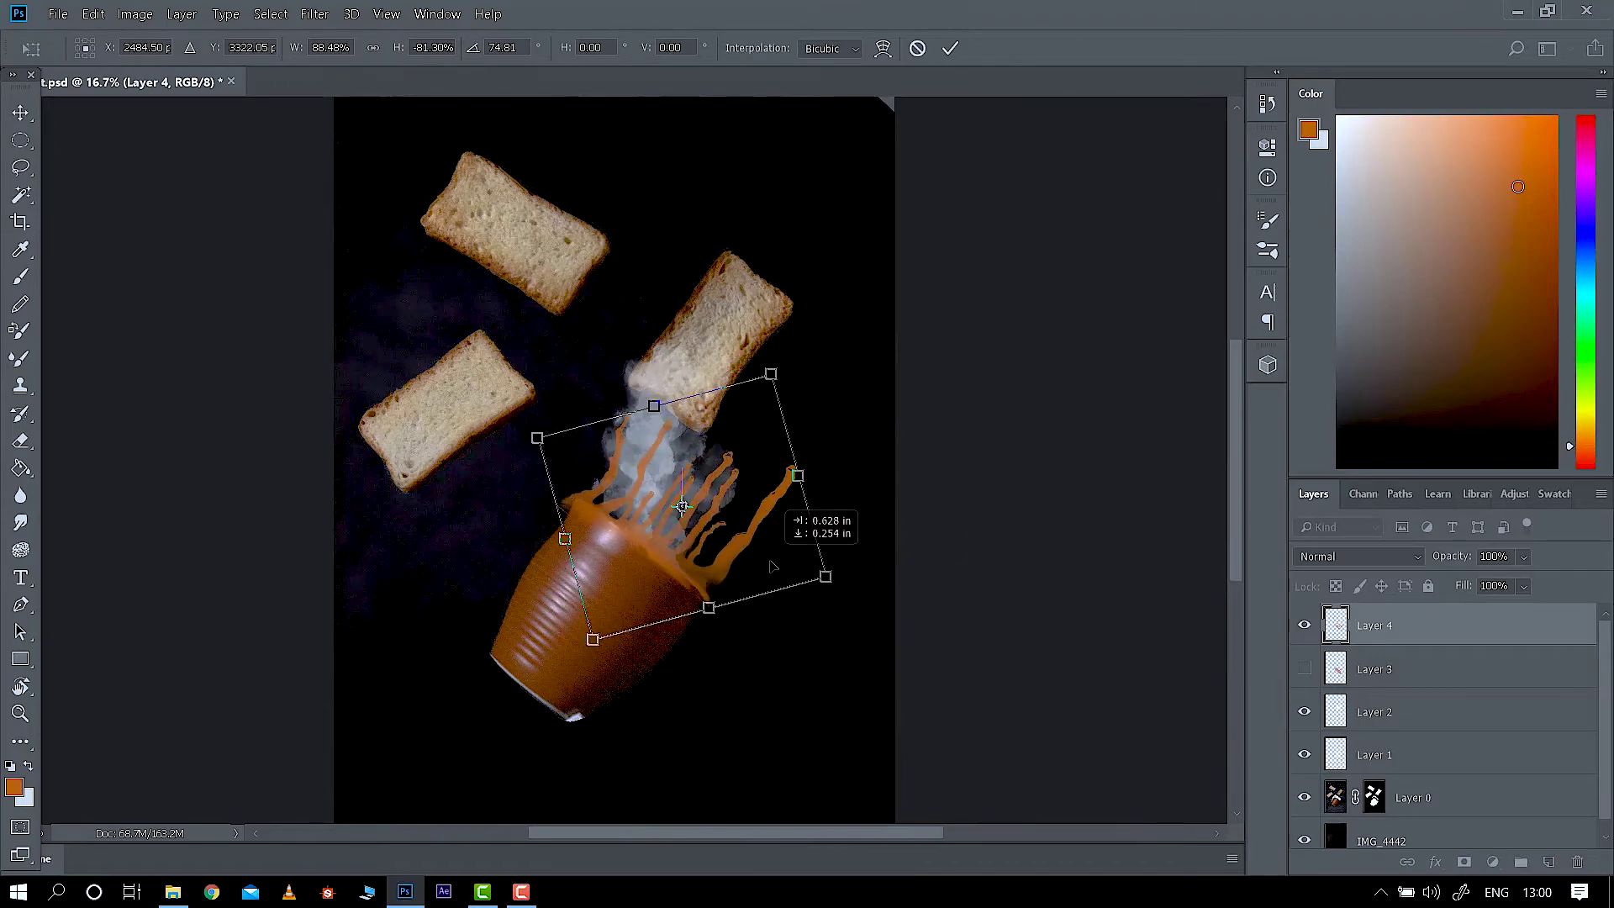
key(Return)
Undo a trial splash stamp, set the foreground to a lighter orange and stamp the splash beside the cup's lower rim.
click(749, 639)
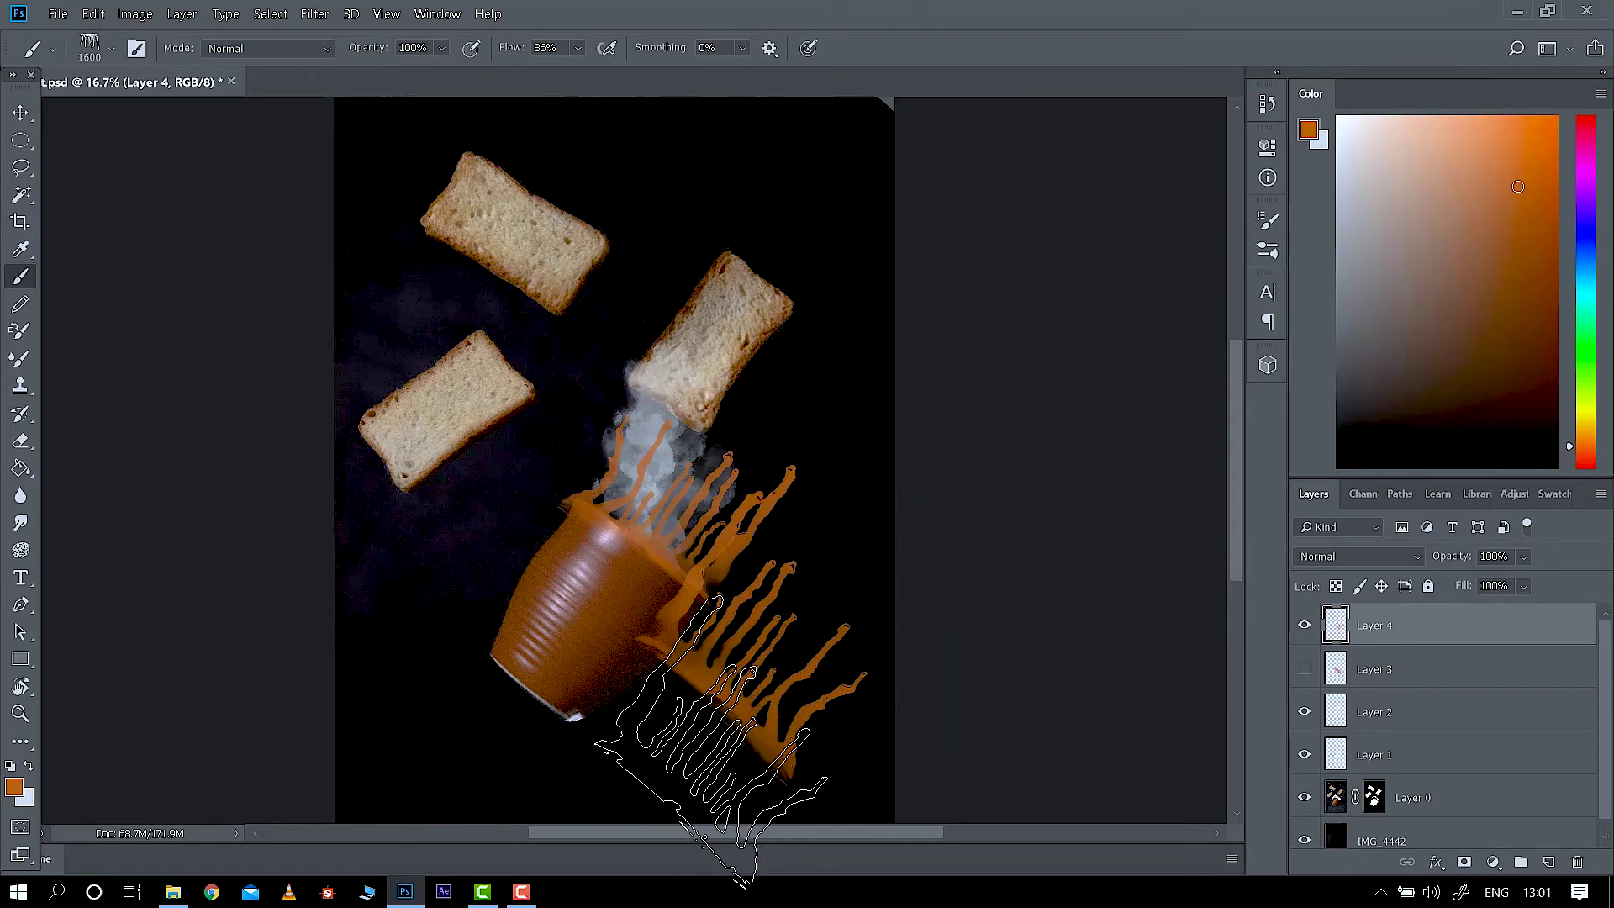
key(ctrl+z)
click(1503, 135)
click(715, 538)
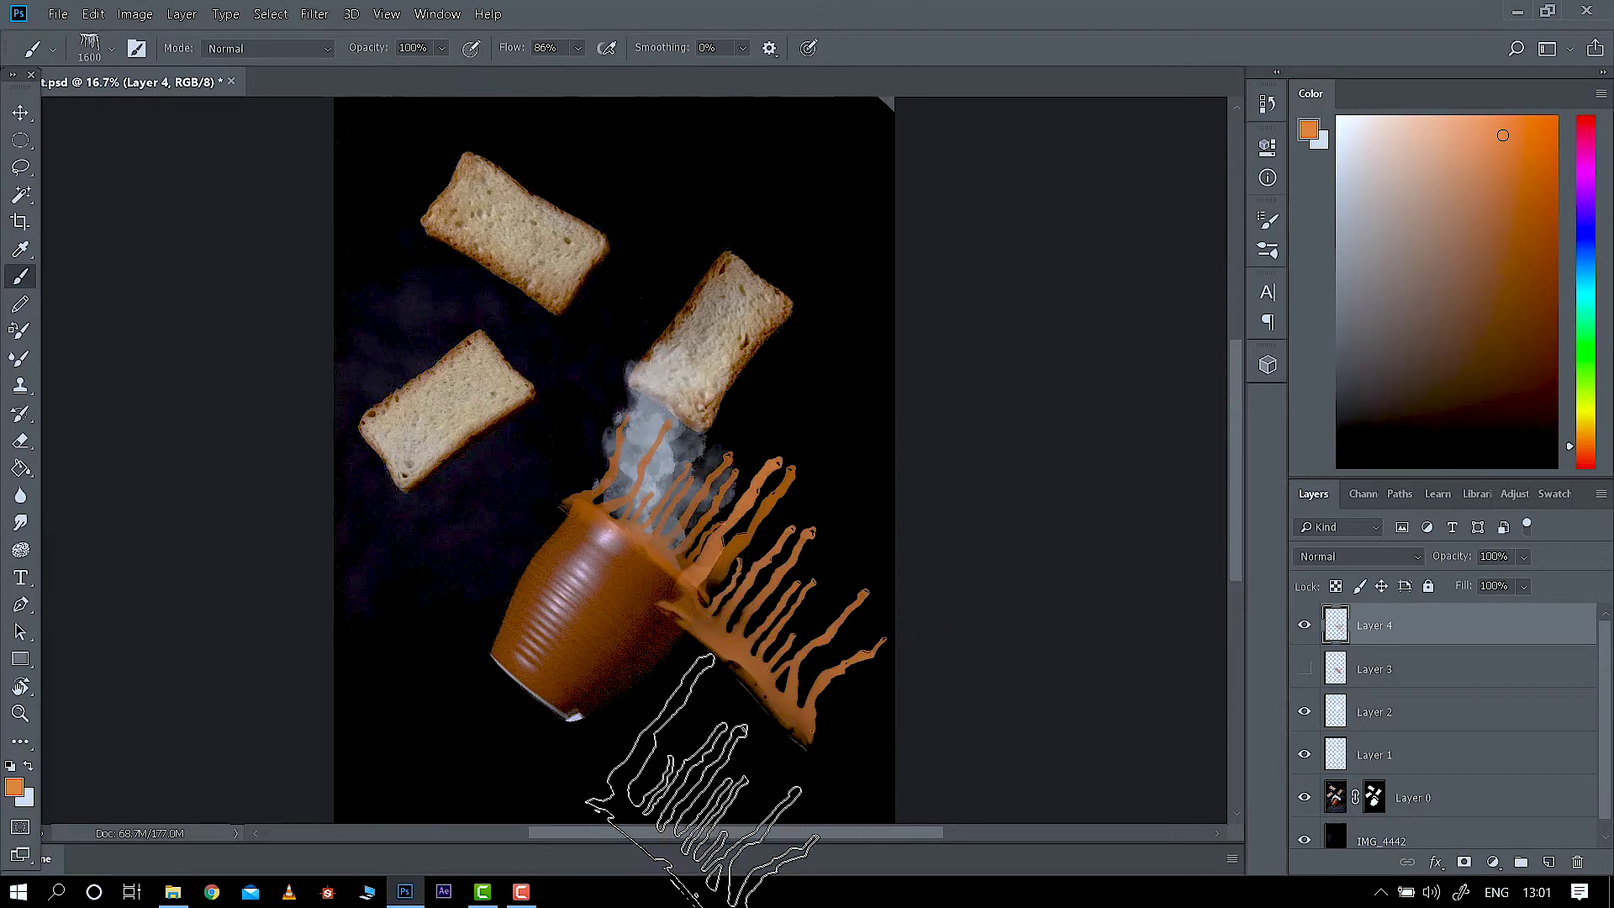
Erase the surplus splash below and beside the cup on Layer 4 with a hard 250 px Eraser.
key(e)
mouse_move(874, 706)
mouse_down()
mouse_move(659, 613)
mouse_move(728, 641)
mouse_move(570, 519)
mouse_move(643, 550)
mouse_move(629, 483)
mouse_move(658, 507)
mouse_up()
right_click(530, 504)
double_click(724, 676)
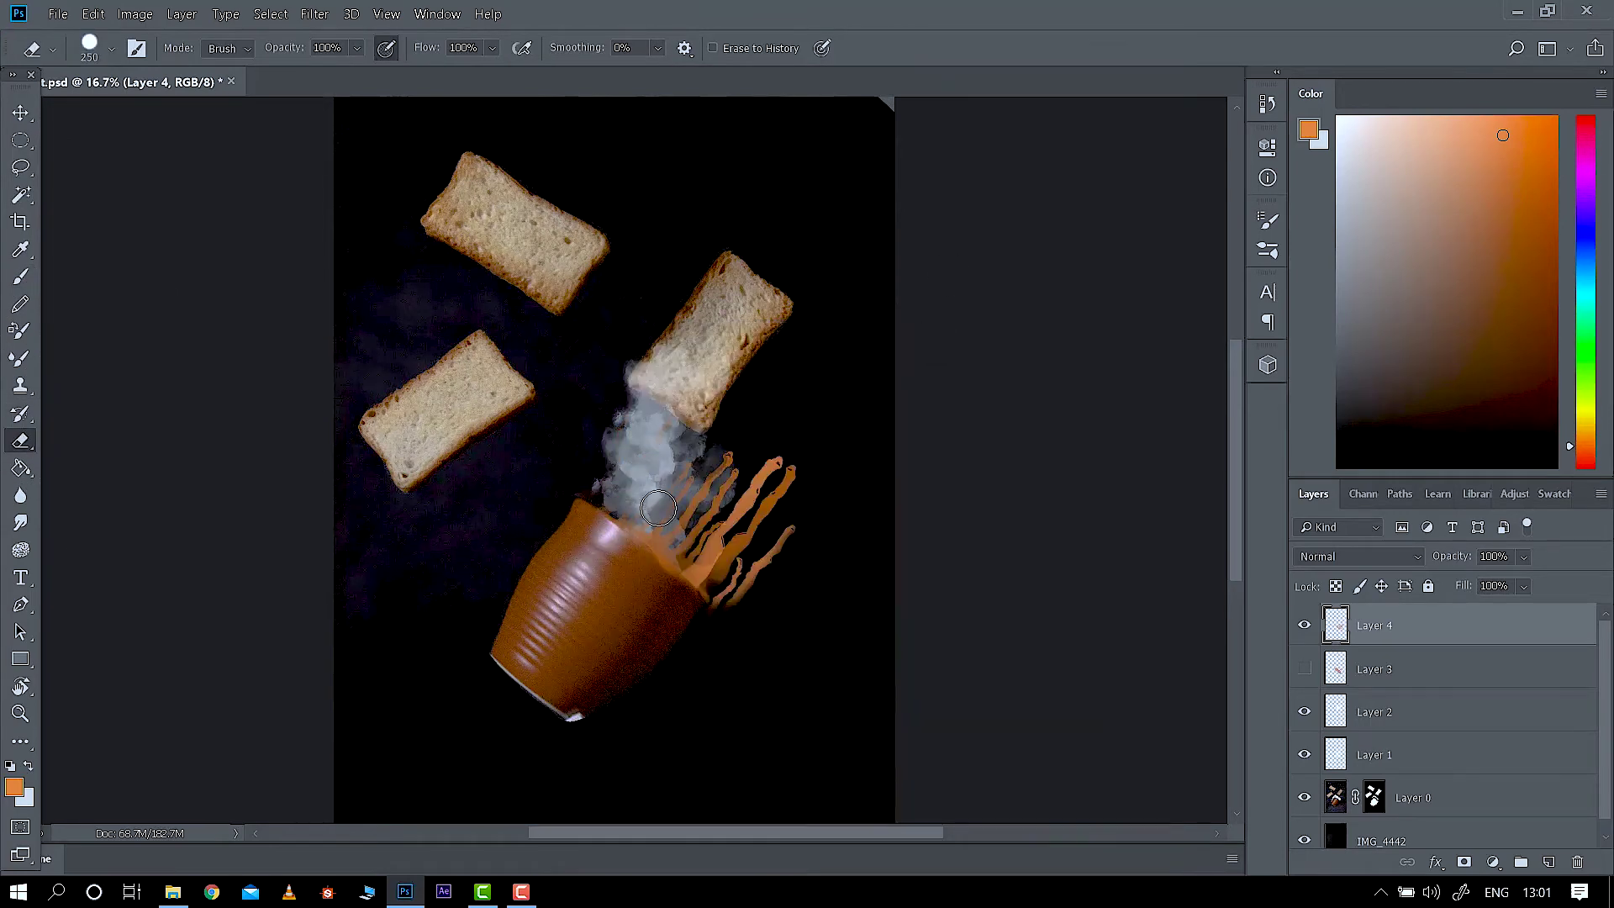
Trim the bases and tips of the remaining splash strands with the Eraser reduced to about 50 px.
drag(716, 604, 738, 596)
key(bracketleft)
key(bracketleft)
key(bracketleft)
key(bracketleft)
key(bracketleft)
drag(777, 463, 757, 480)
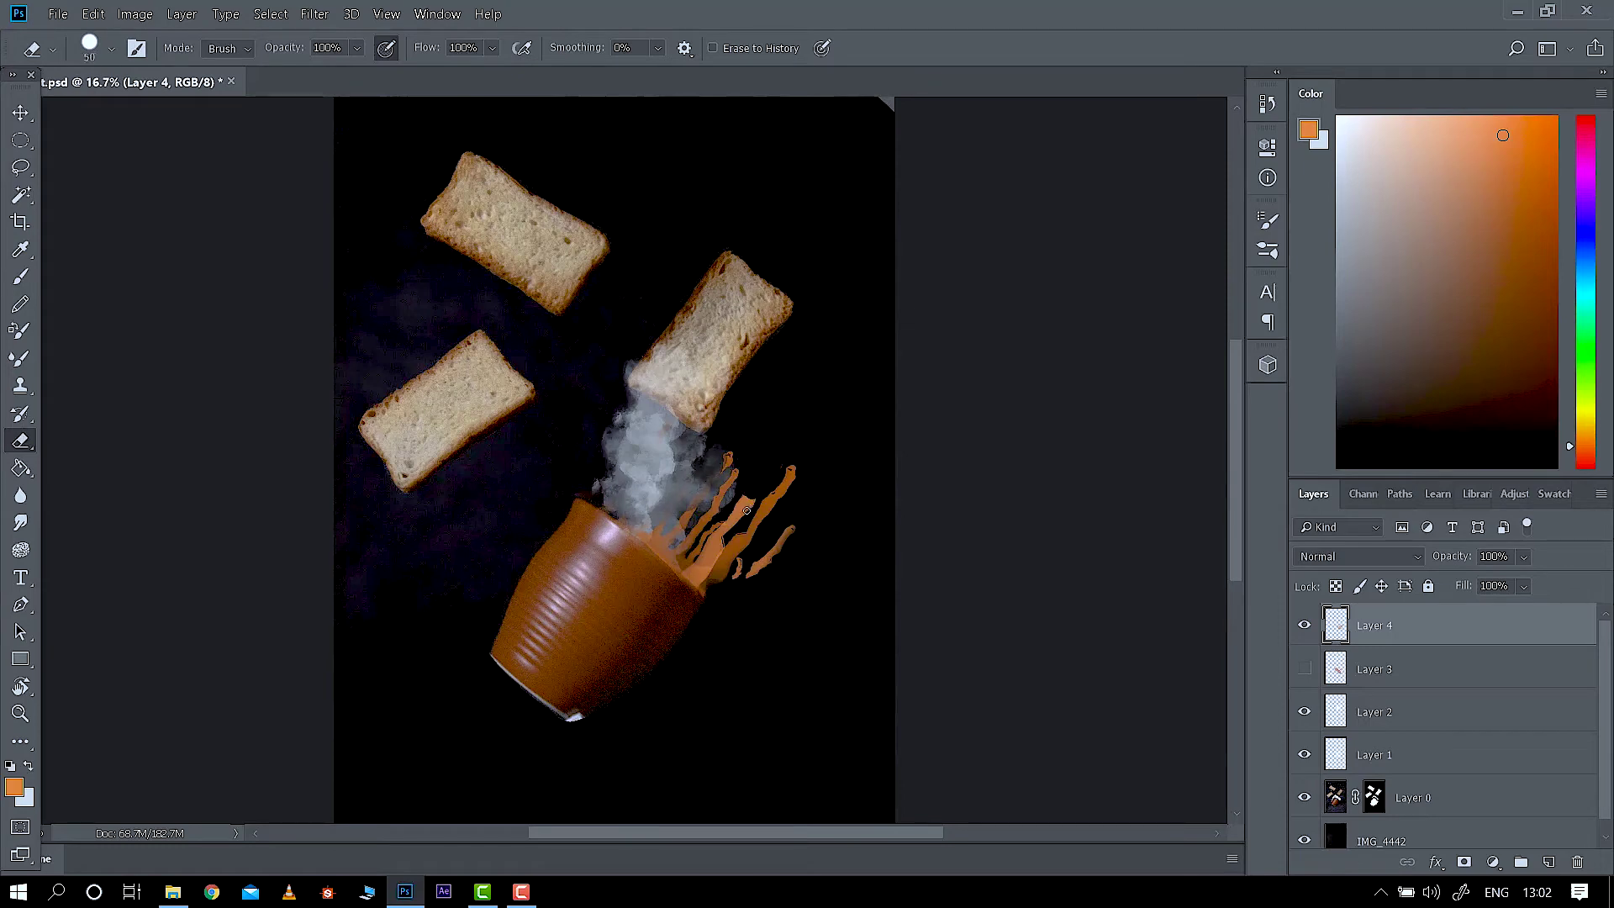
click(1304, 669)
key(ctrl+plus)
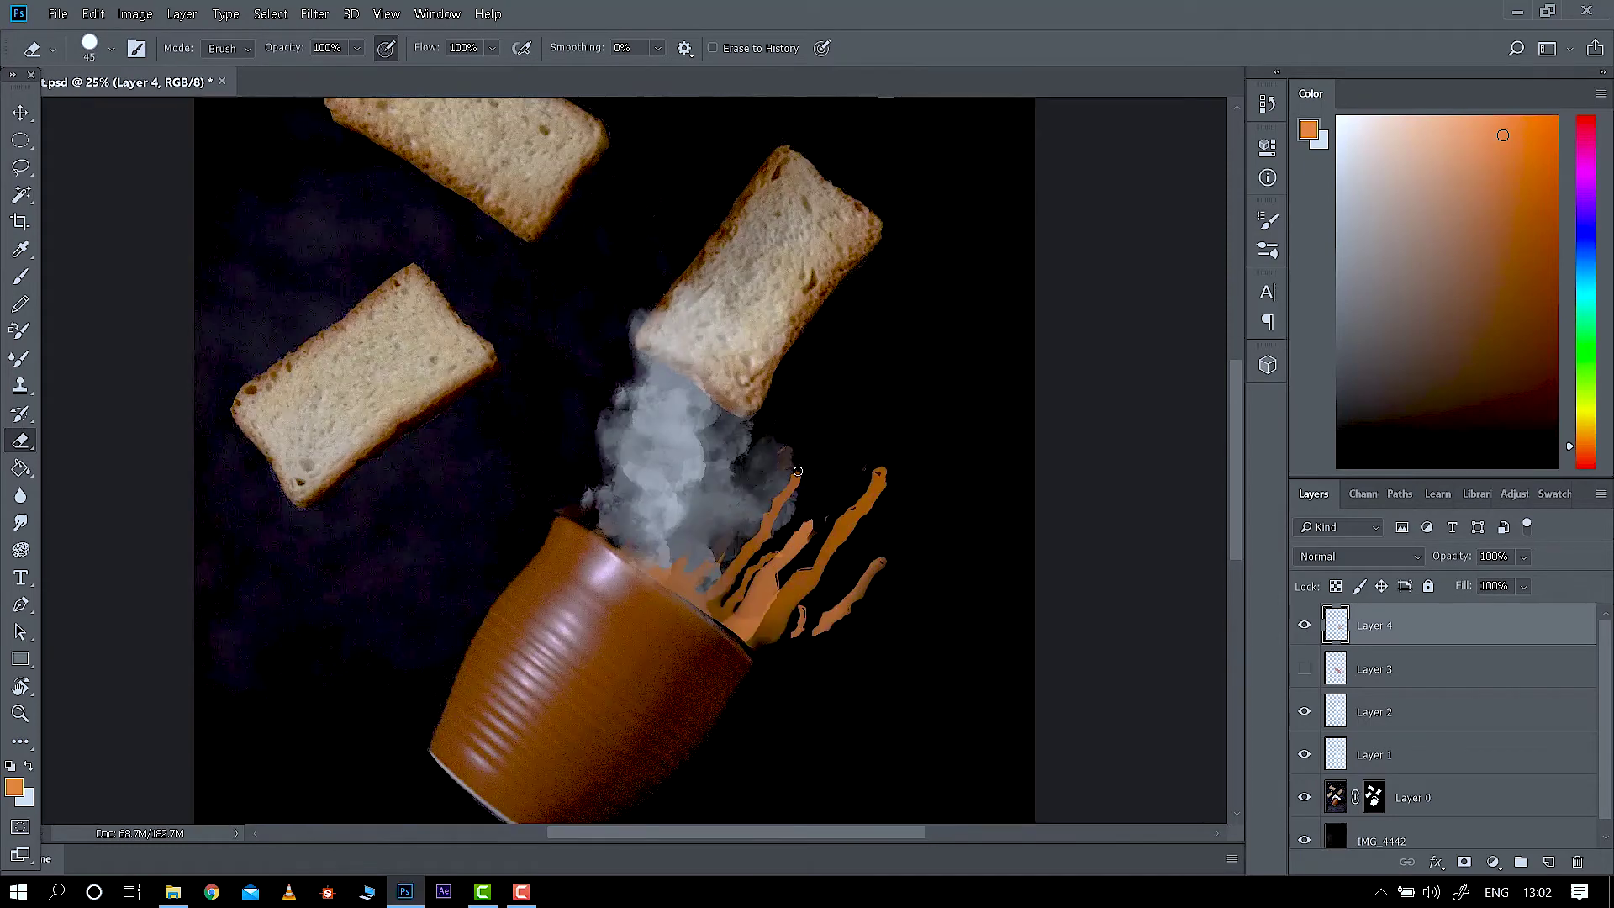
Paint the splash's base at the cup's rim with a soft 56 px brush in an orange sampled from the splash.
click(20, 277)
right_click(565, 319)
drag(1048, 749, 1042, 496)
drag(790, 372, 695, 372)
key(Return)
alt+click(731, 626)
mouse_move(722, 620)
mouse_down()
mouse_move(738, 629)
mouse_move(731, 596)
mouse_move(736, 636)
mouse_move(756, 623)
mouse_up()
key(ctrl+z)
click(471, 48)
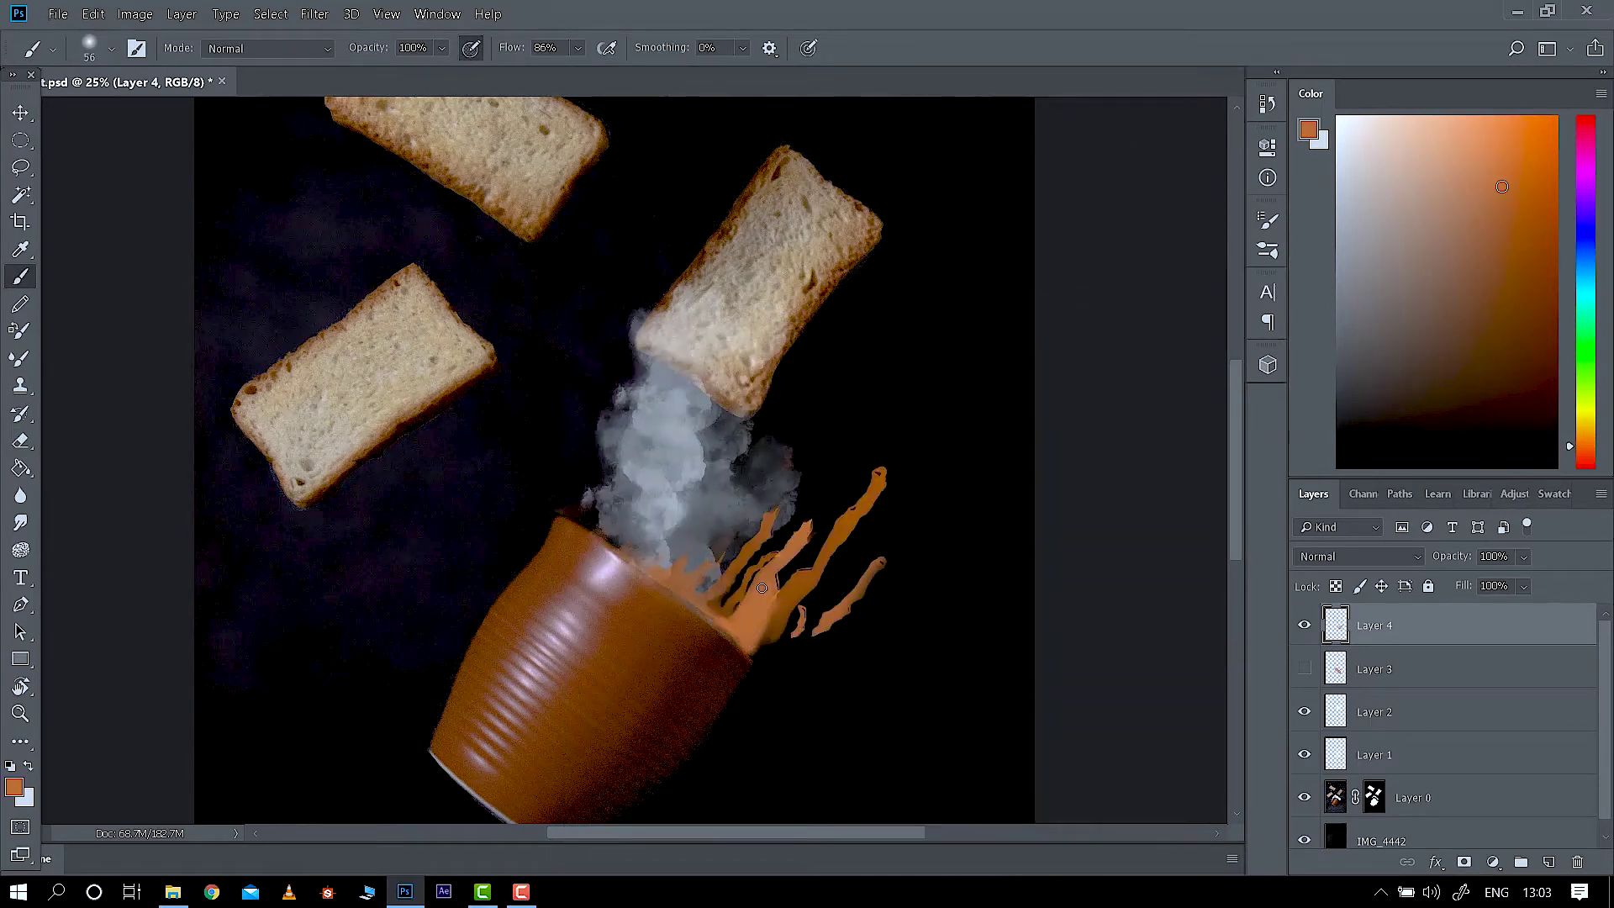
Break the splash strands into separate droplets and refine their edges with the Eraser, reducing it from 45 to 15 px.
key(e)
key(ctrl+minus)
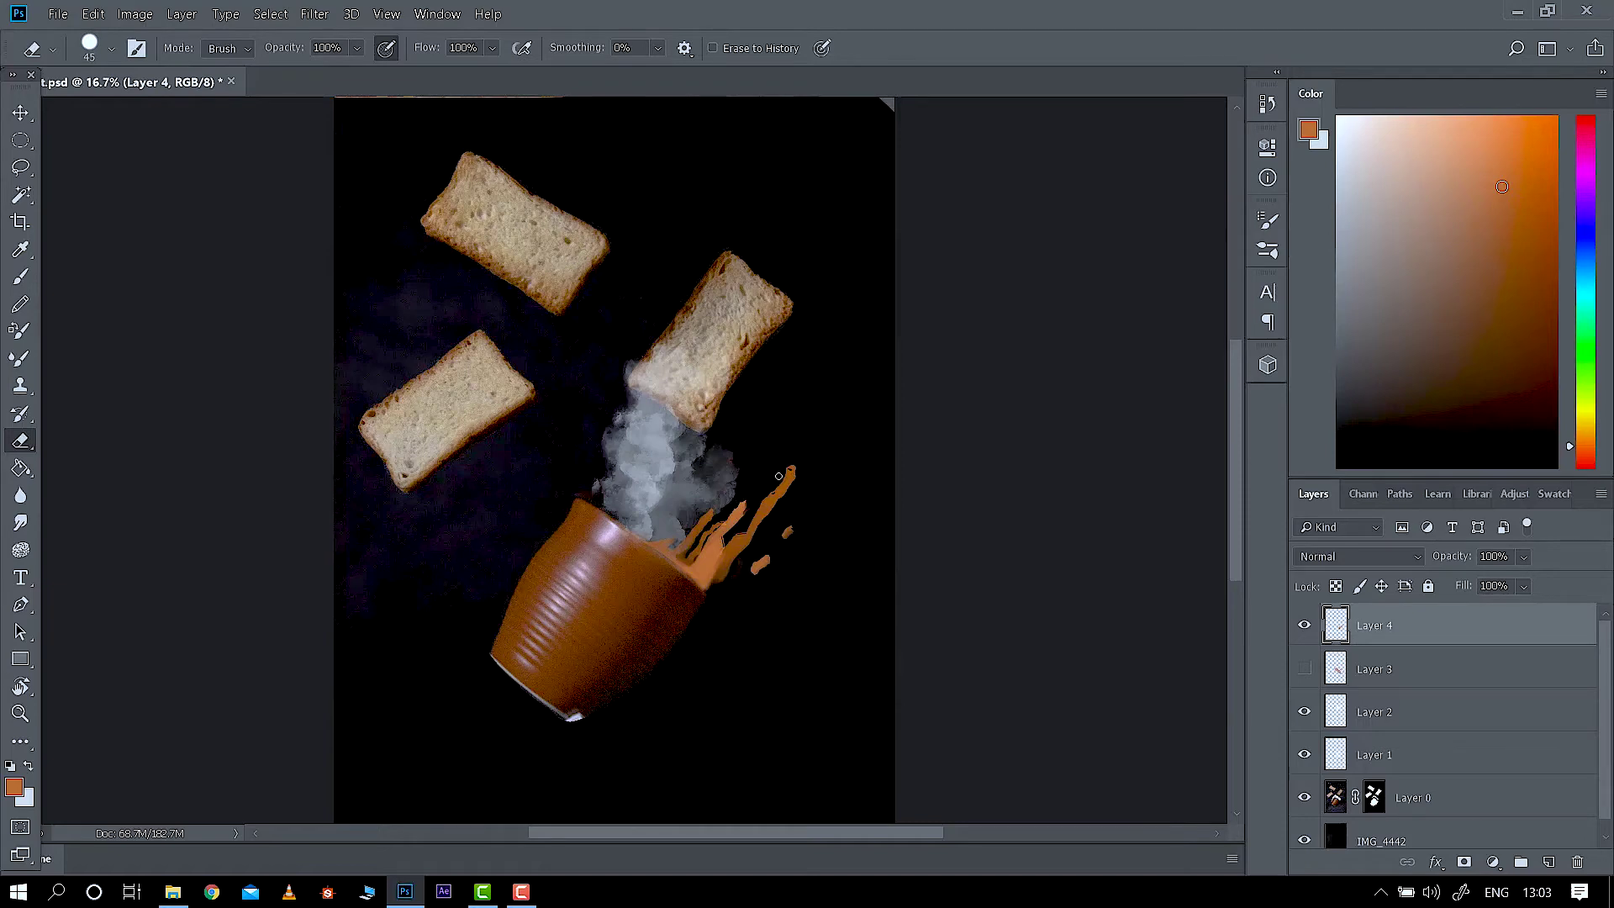
key(bracketleft)
key(bracketleft)
key(ctrl+plus)
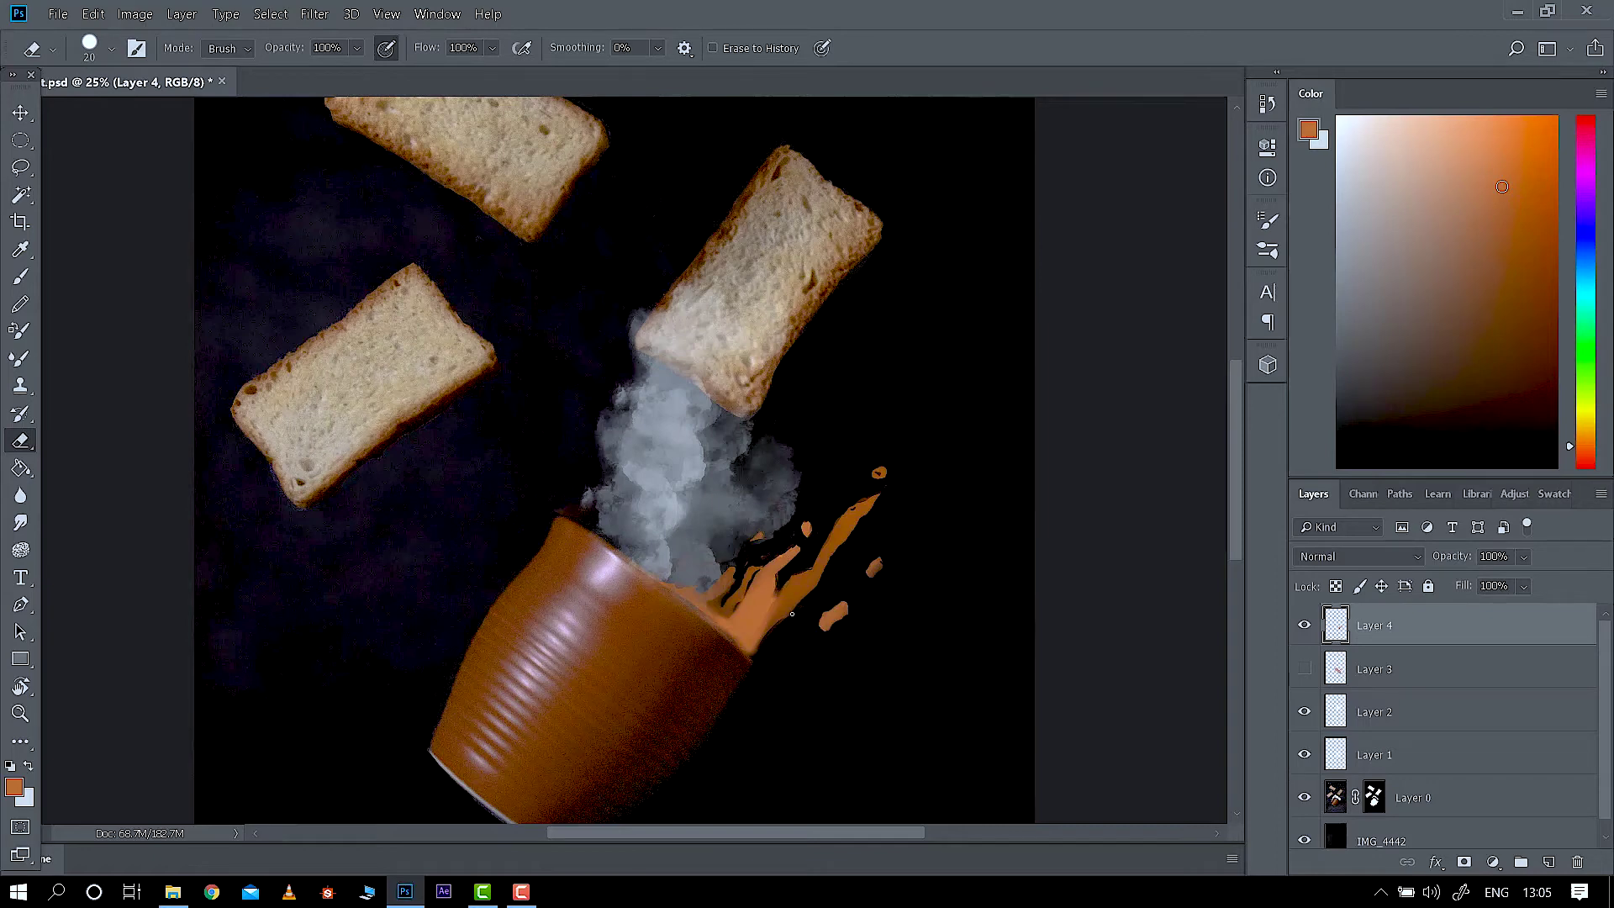
key(ctrl+minus)
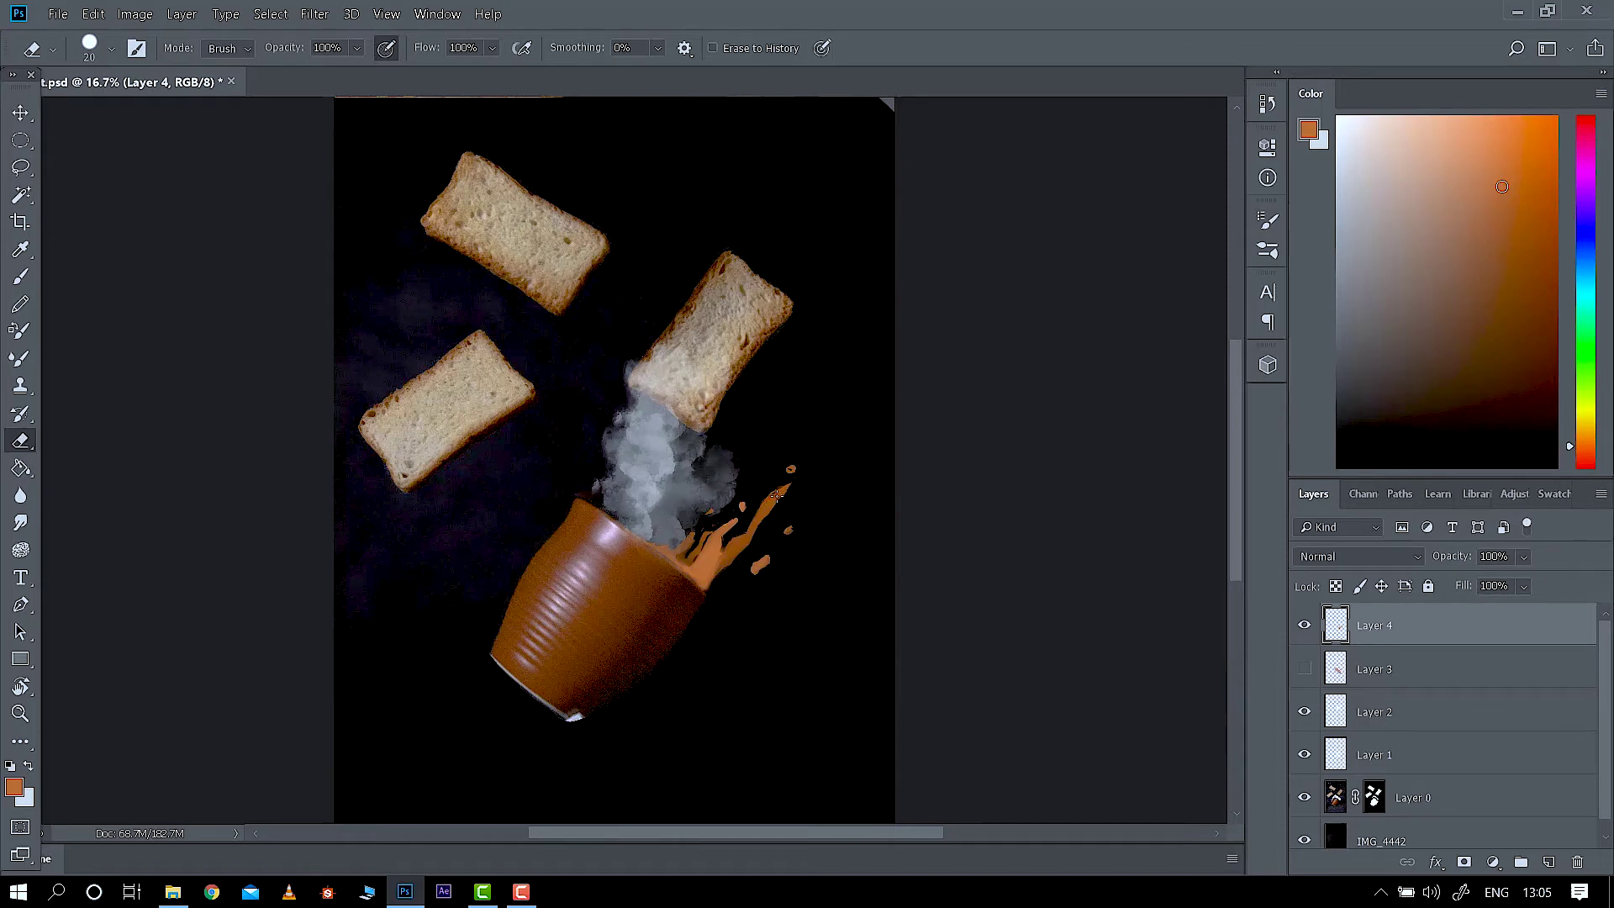
key(ctrl+plus)
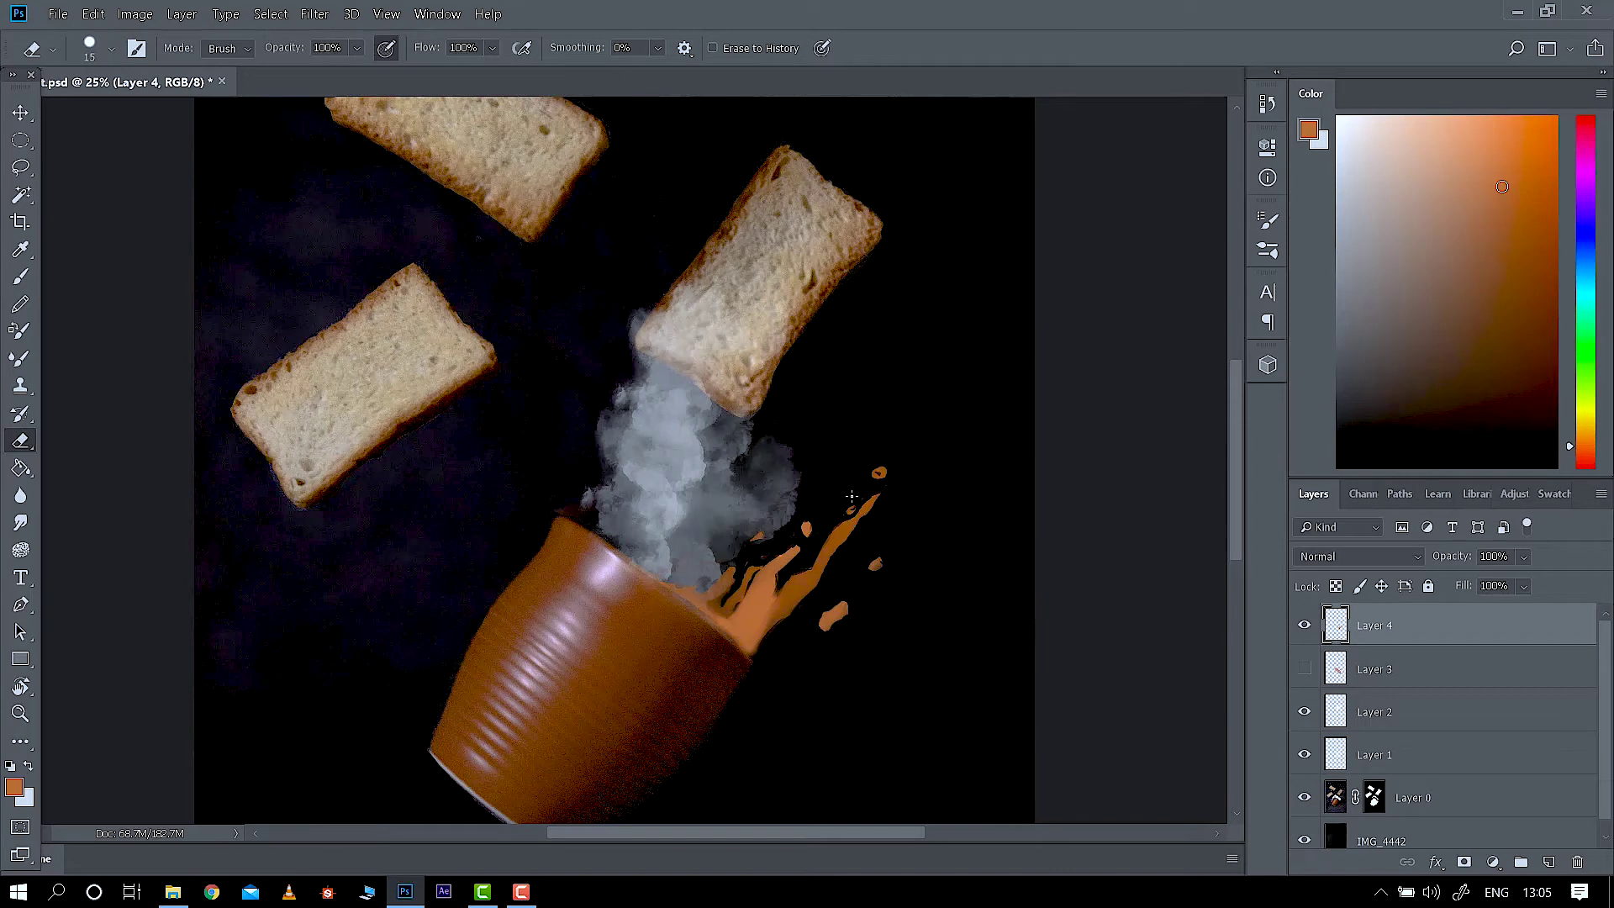
key(ctrl+minus)
Paint near-white highlights on the splash strands and droplets with a soft 15 px brush.
mouse_move(1360, 125)
mouse_down()
mouse_move(1348, 119)
mouse_move(1376, 123)
mouse_up()
key(b)
click(1352, 117)
key(ctrl+plus)
key(ctrl+plus)
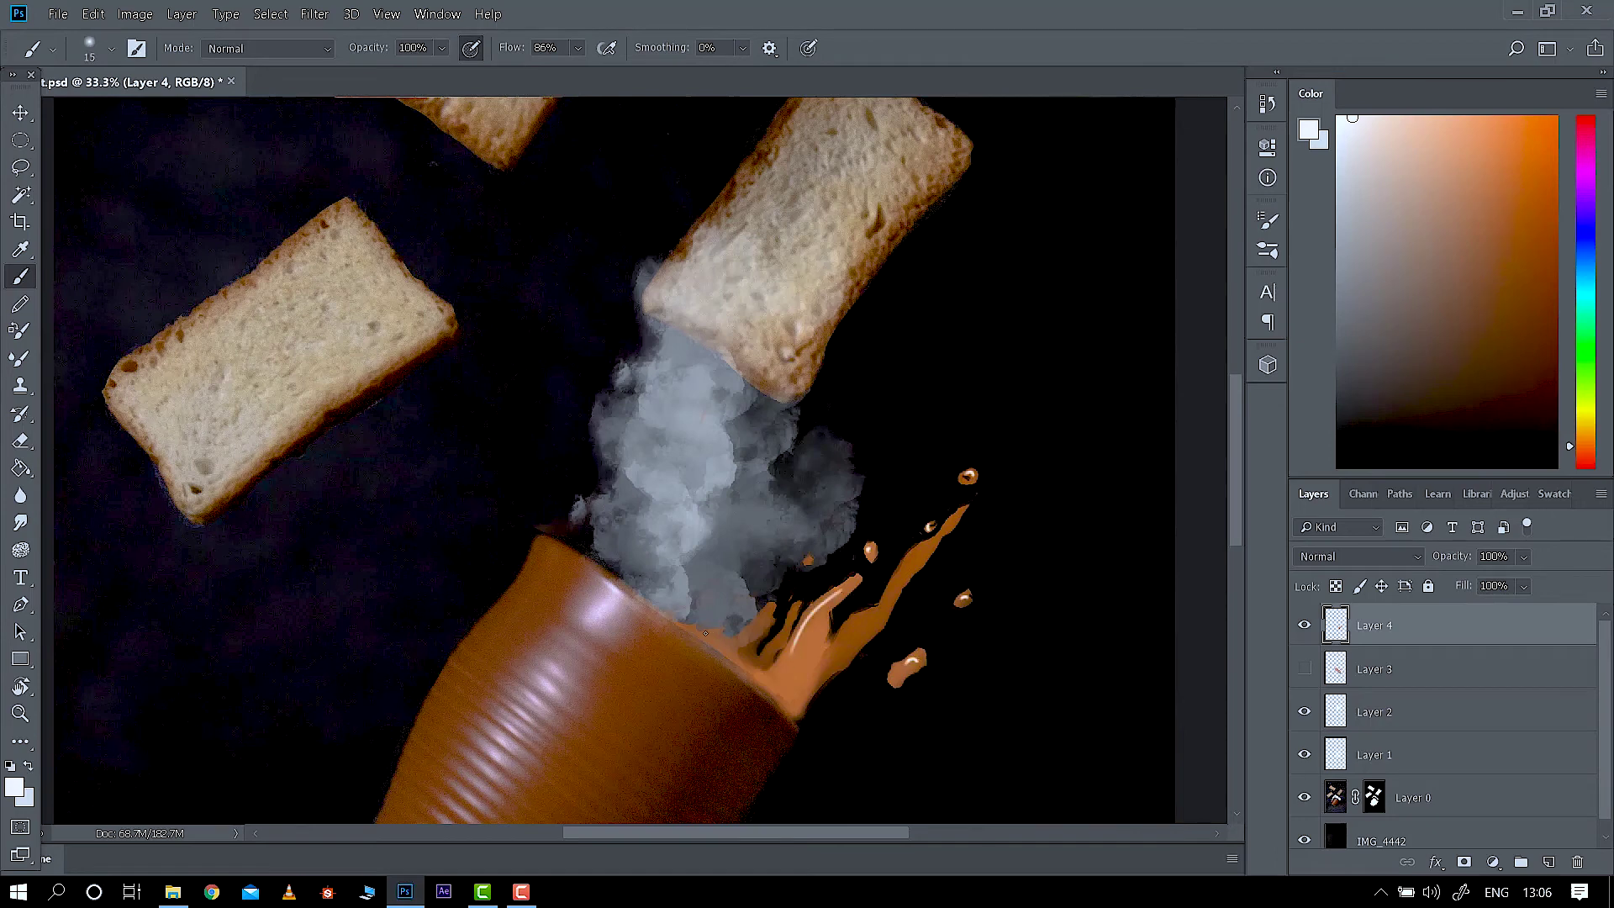
key(ctrl+minus)
key(ctrl+minus)
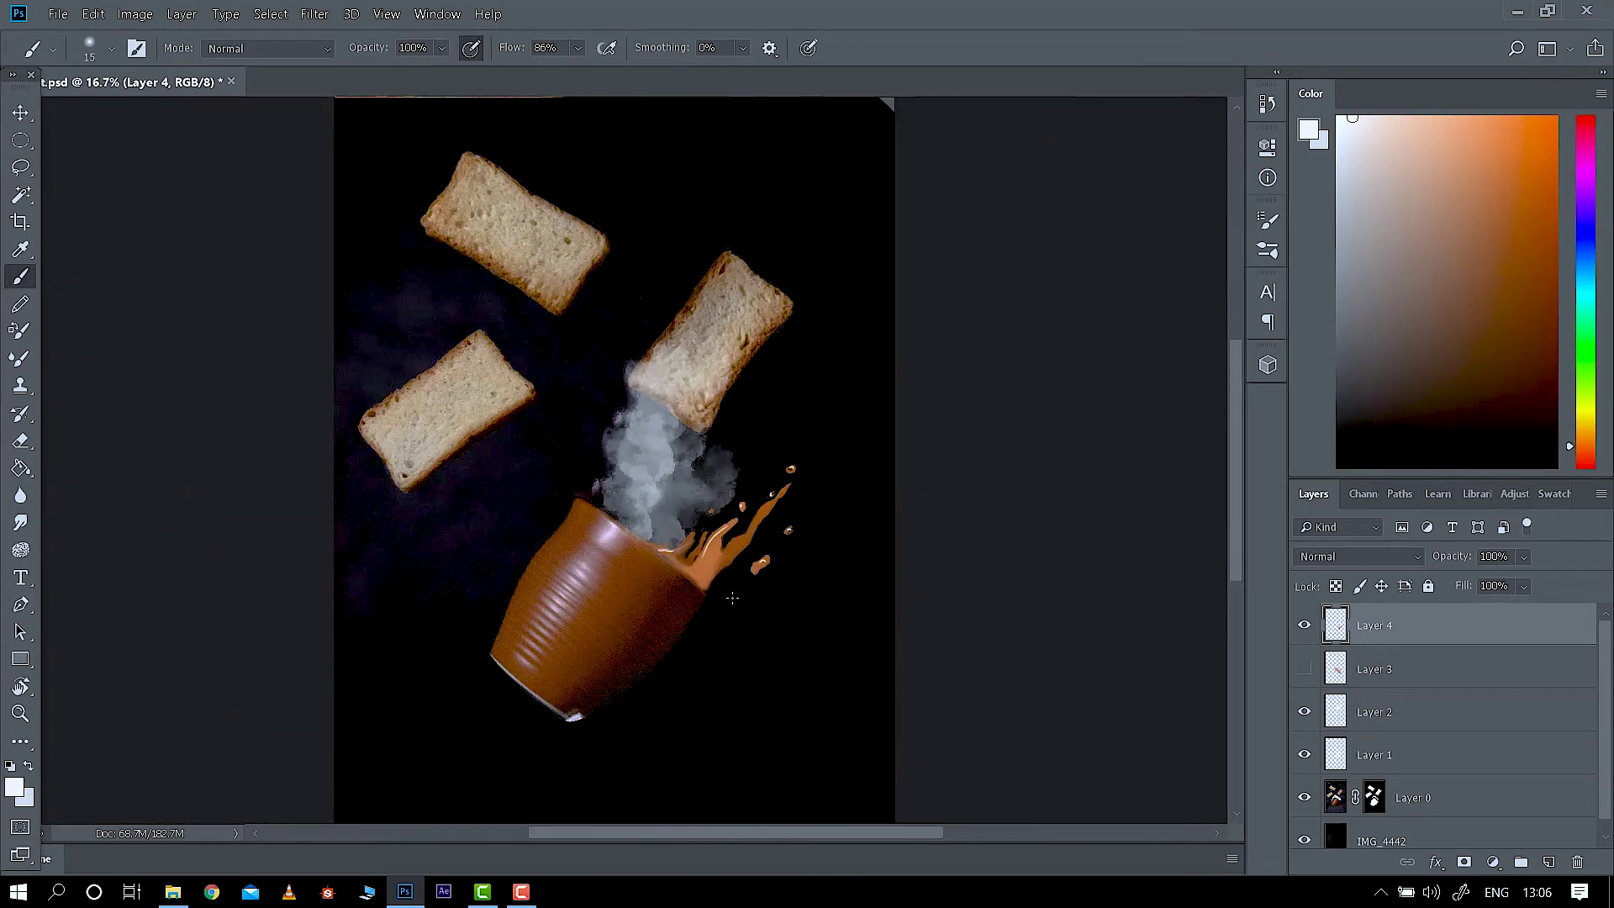
Shade the splash with sampled dark browns using a 40 px brush and save the document.
alt+click(732, 552)
key(bracketright)
key(bracketright)
key(bracketright)
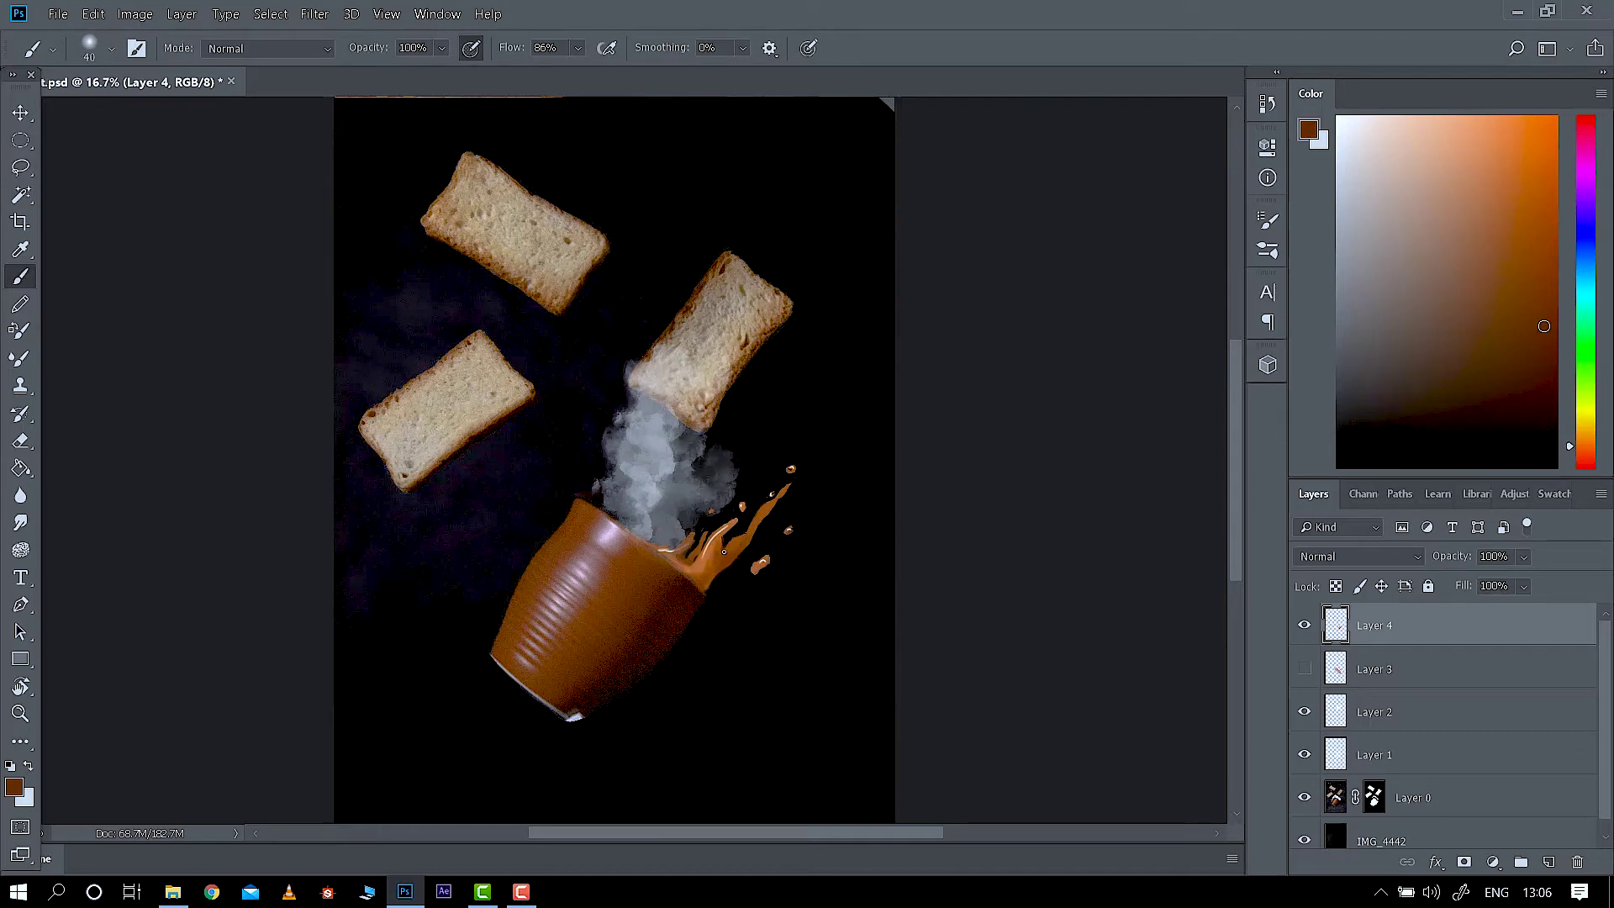
alt+click(795, 497)
key(ctrl+s)
Paint over the bright white spot at the cup's bottom corner with dark colours sampled around it.
scroll(523, 624, down, 5)
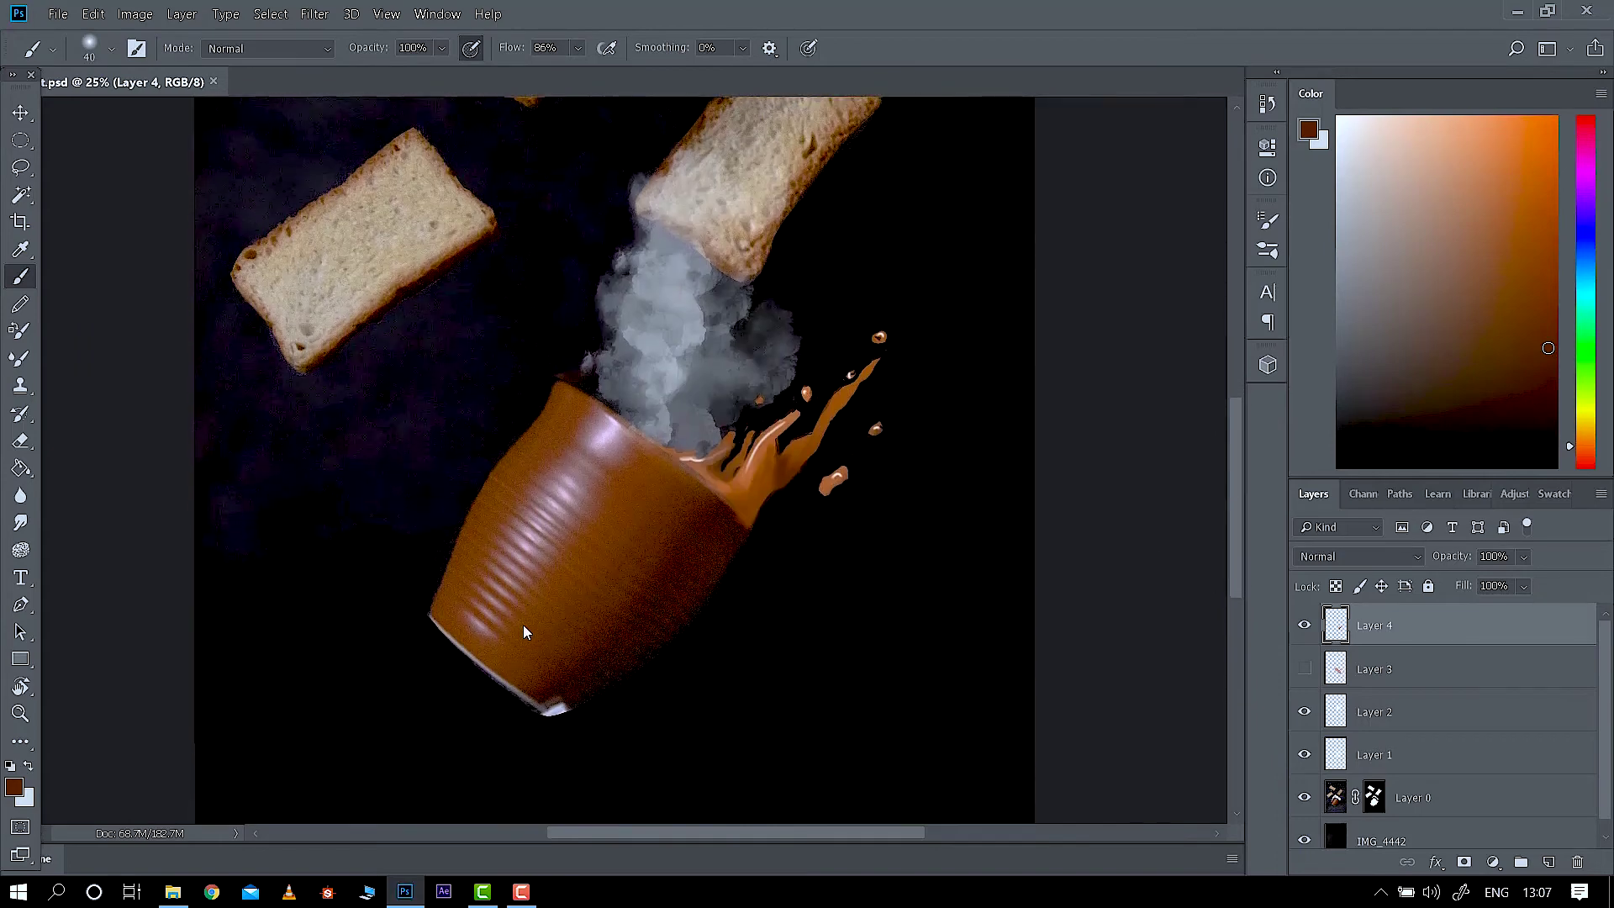
alt+click(592, 438)
click(578, 450)
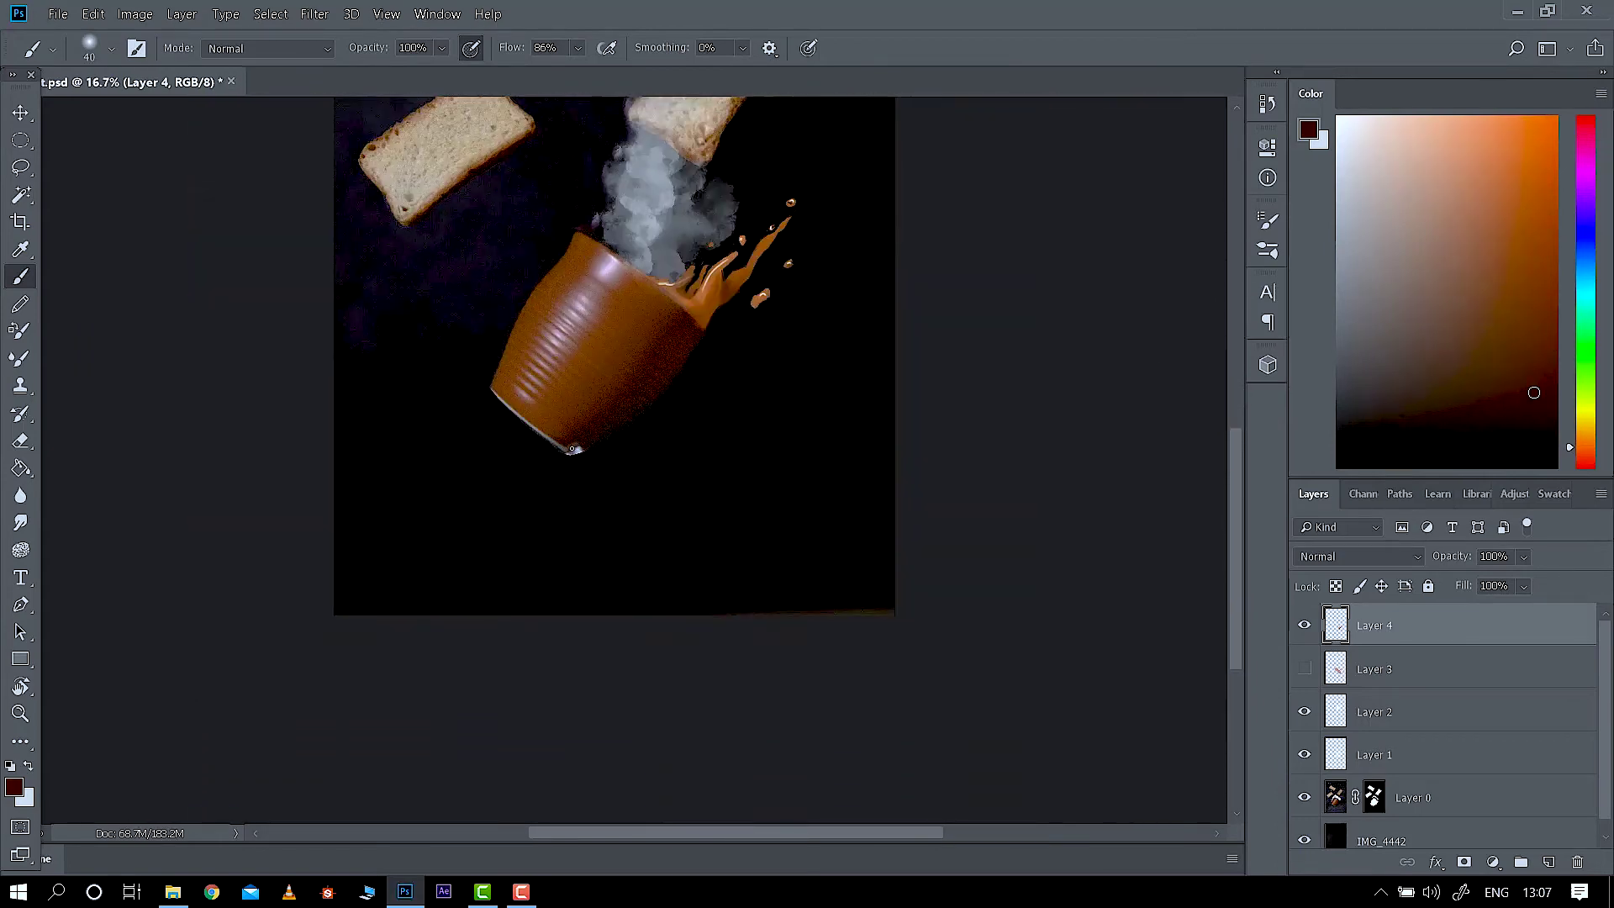
alt+click(588, 442)
alt+click(565, 448)
click(568, 450)
alt+click(577, 444)
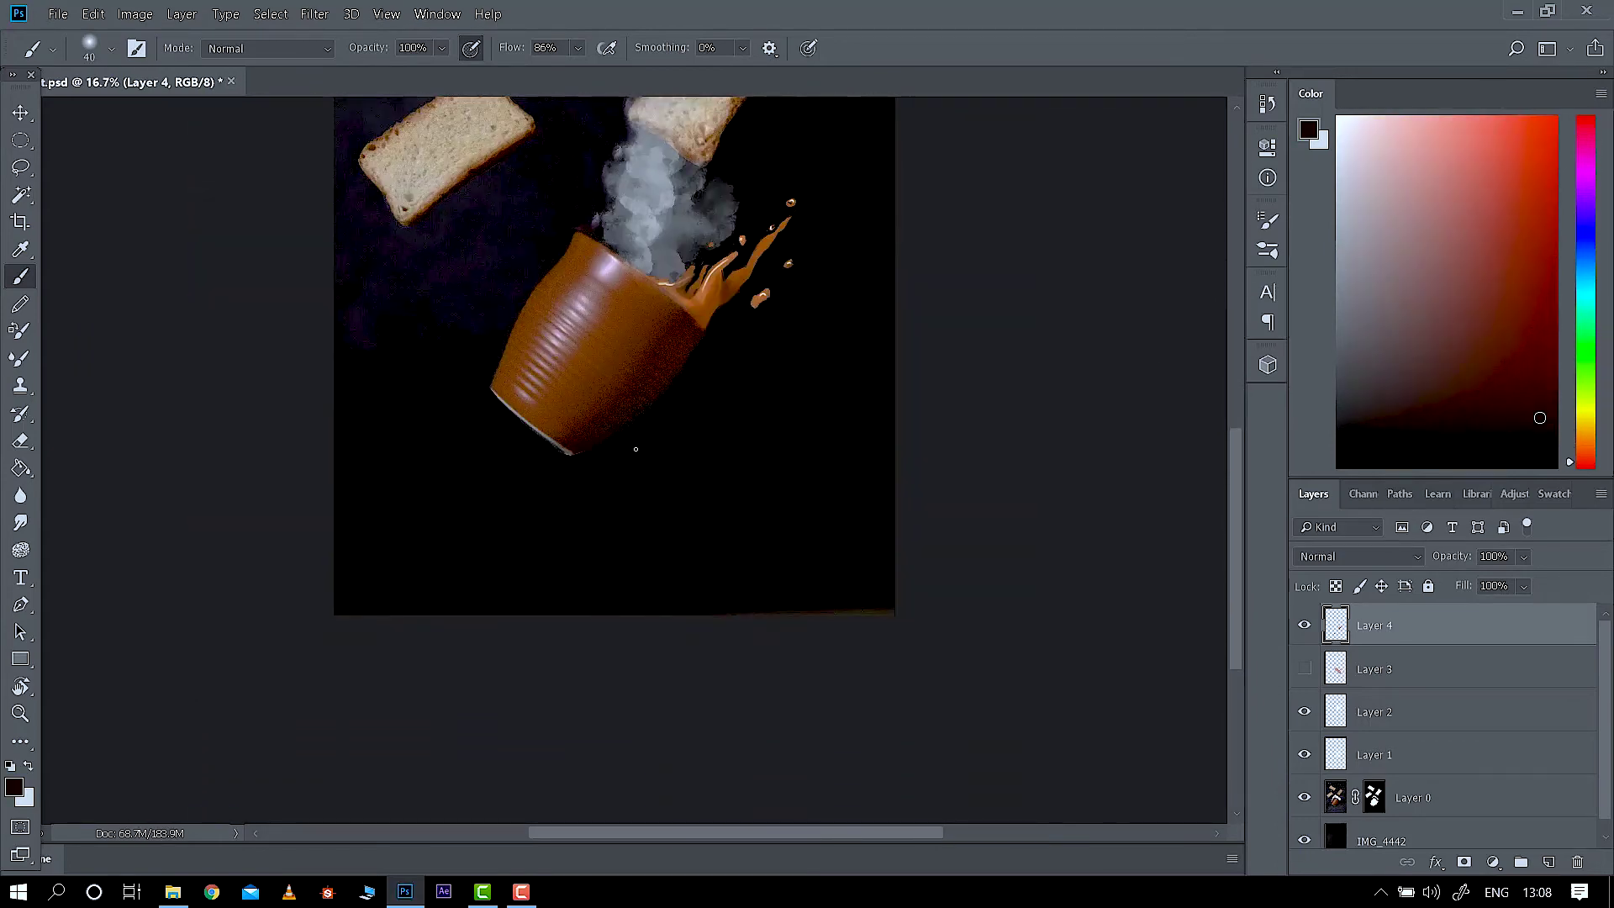
Delete Layer 3 and lower the opacity of Layer 2 to 18%.
key(ctrl+minus)
click(1304, 668)
click(1383, 669)
key(Delete)
drag(1470, 558, 1447, 562)
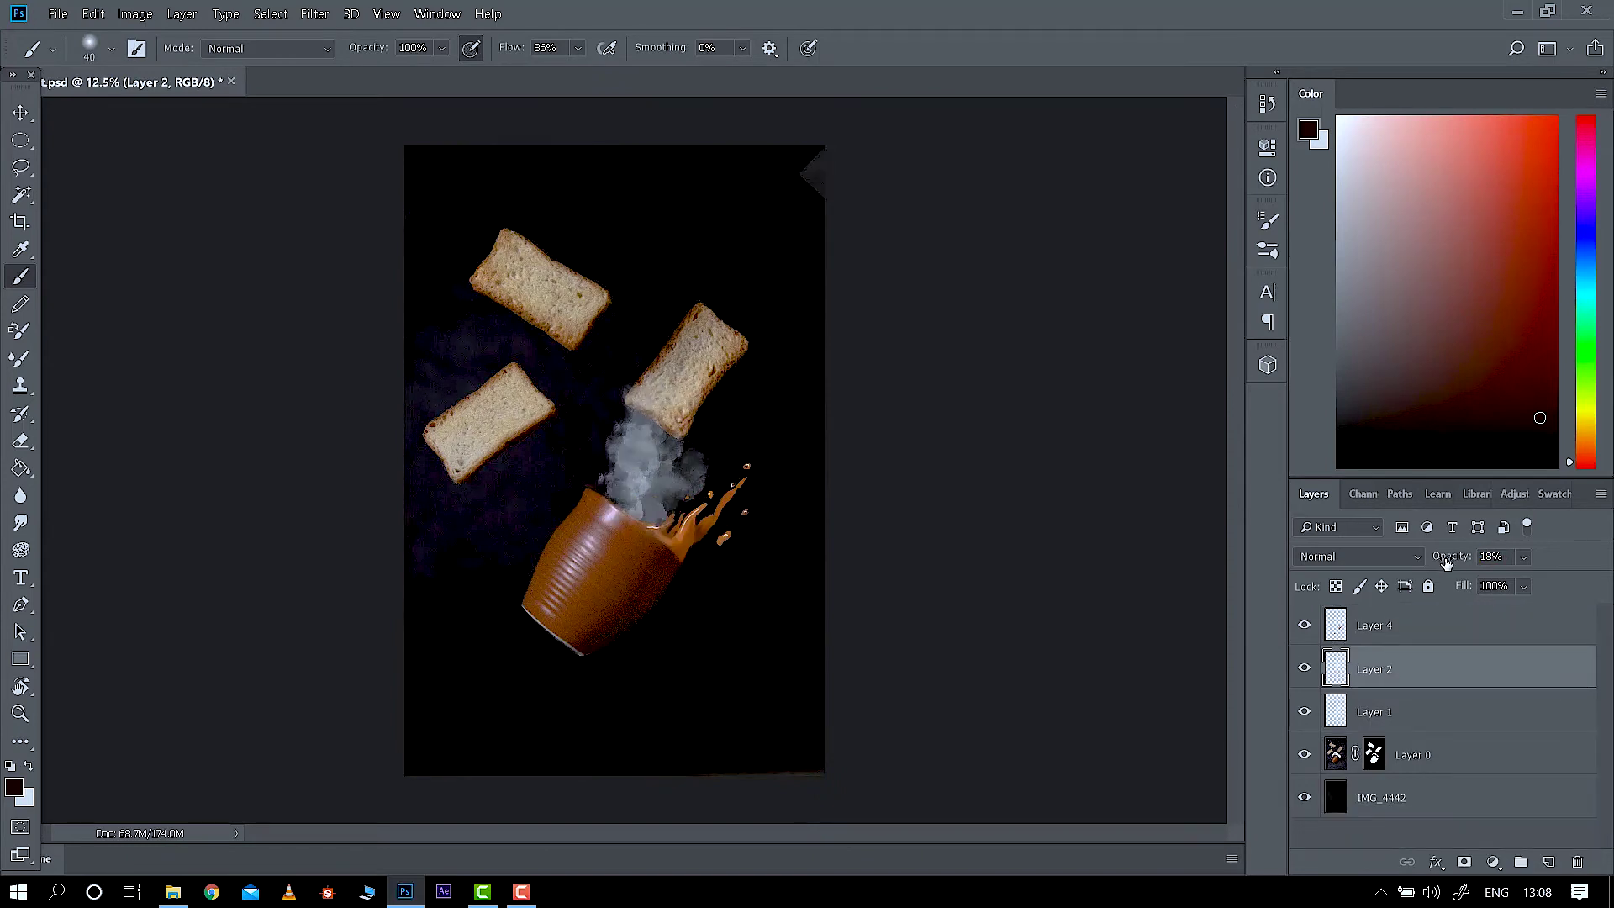
Erase the grey patch in the canvas's upper-right corner from Layer 2 with a 183 px Eraser.
click(1304, 667)
click(1304, 667)
key(e)
right_click(804, 183)
drag(814, 158, 815, 192)
click(386, 48)
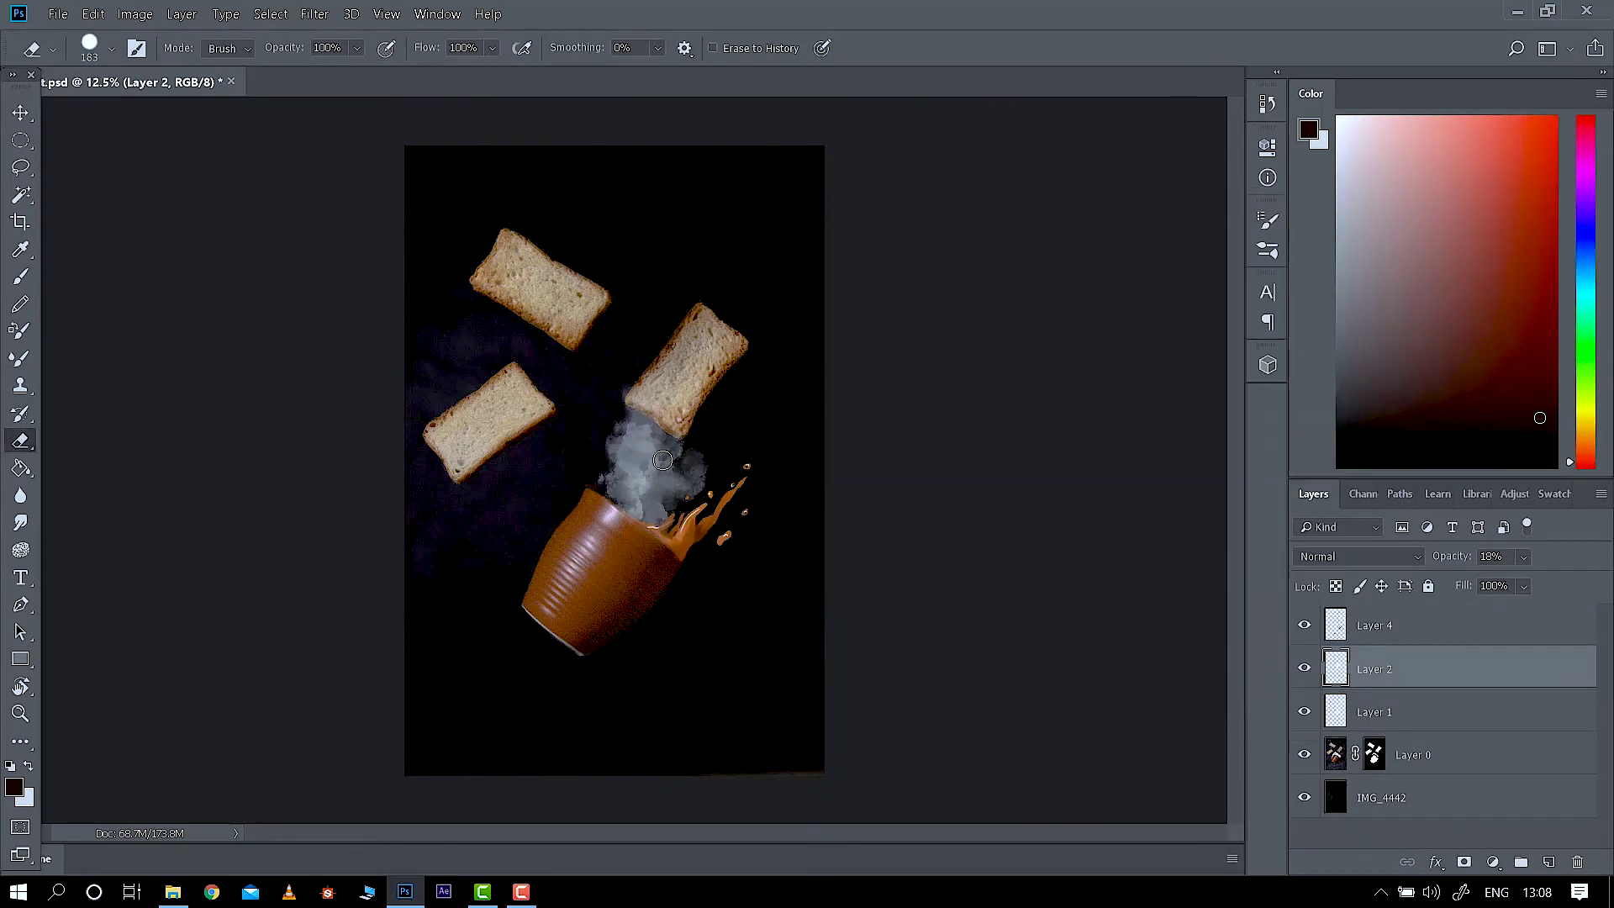
Thin the smoke beneath the toast with a soft 183 px Eraser, undo the surplus strokes and save the document.
click(1305, 712)
click(1305, 712)
click(1304, 668)
click(1378, 711)
right_click(533, 318)
click(635, 421)
click(386, 48)
mouse_move(673, 441)
mouse_down()
mouse_move(637, 504)
mouse_move(648, 470)
mouse_up()
key(ctrl+alt+z)
key(ctrl+alt+z)
key(ctrl+alt+z)
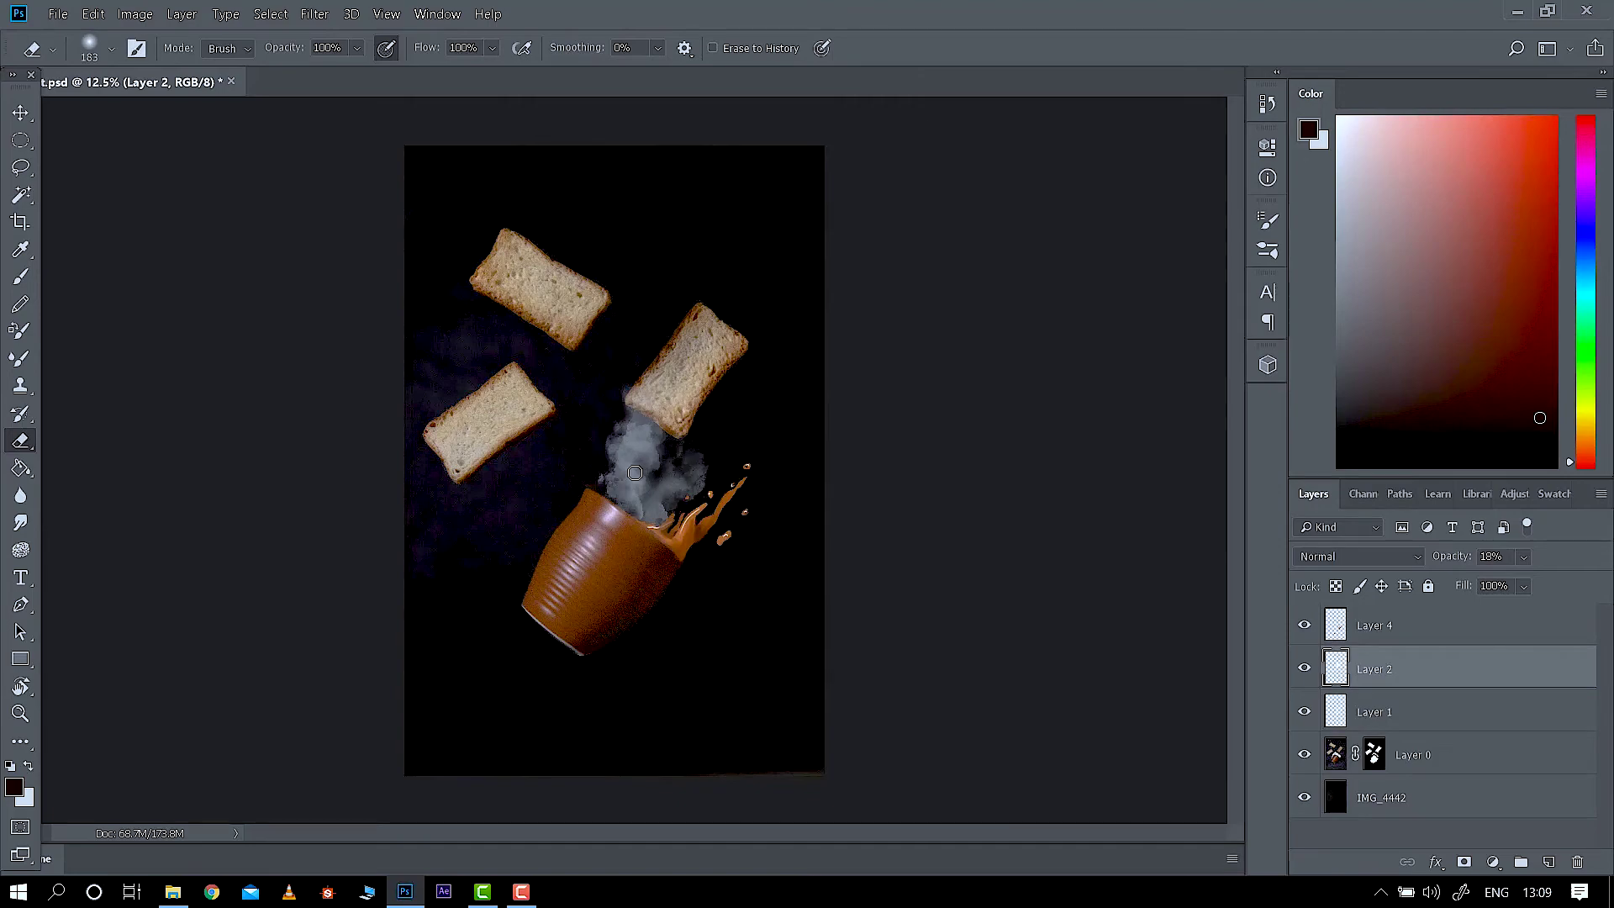
key(ctrl+s)
Place IMG_4457 from the edited folder, scale it to about 31%, rotate it about -31° and position it at the canvas's left edge.
click(173, 891)
drag(835, 212, 805, 683)
drag(760, 568, 631, 462)
drag(695, 670, 480, 243)
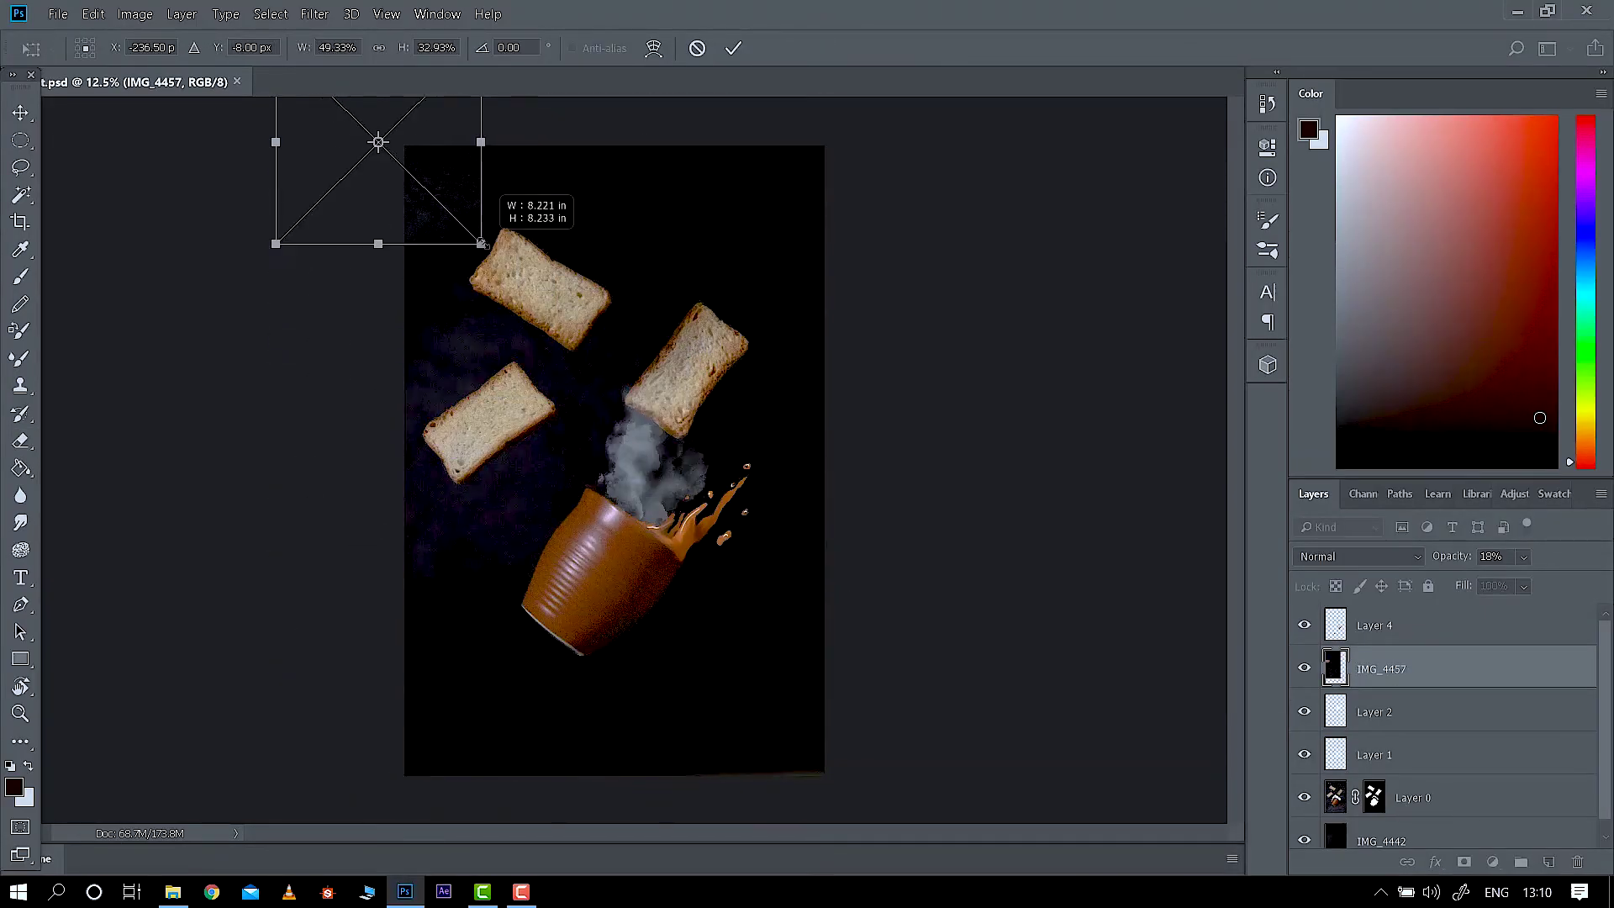
drag(420, 177, 512, 500)
drag(470, 363, 470, 287)
drag(572, 287, 496, 371)
drag(505, 359, 438, 338)
drag(485, 517, 476, 602)
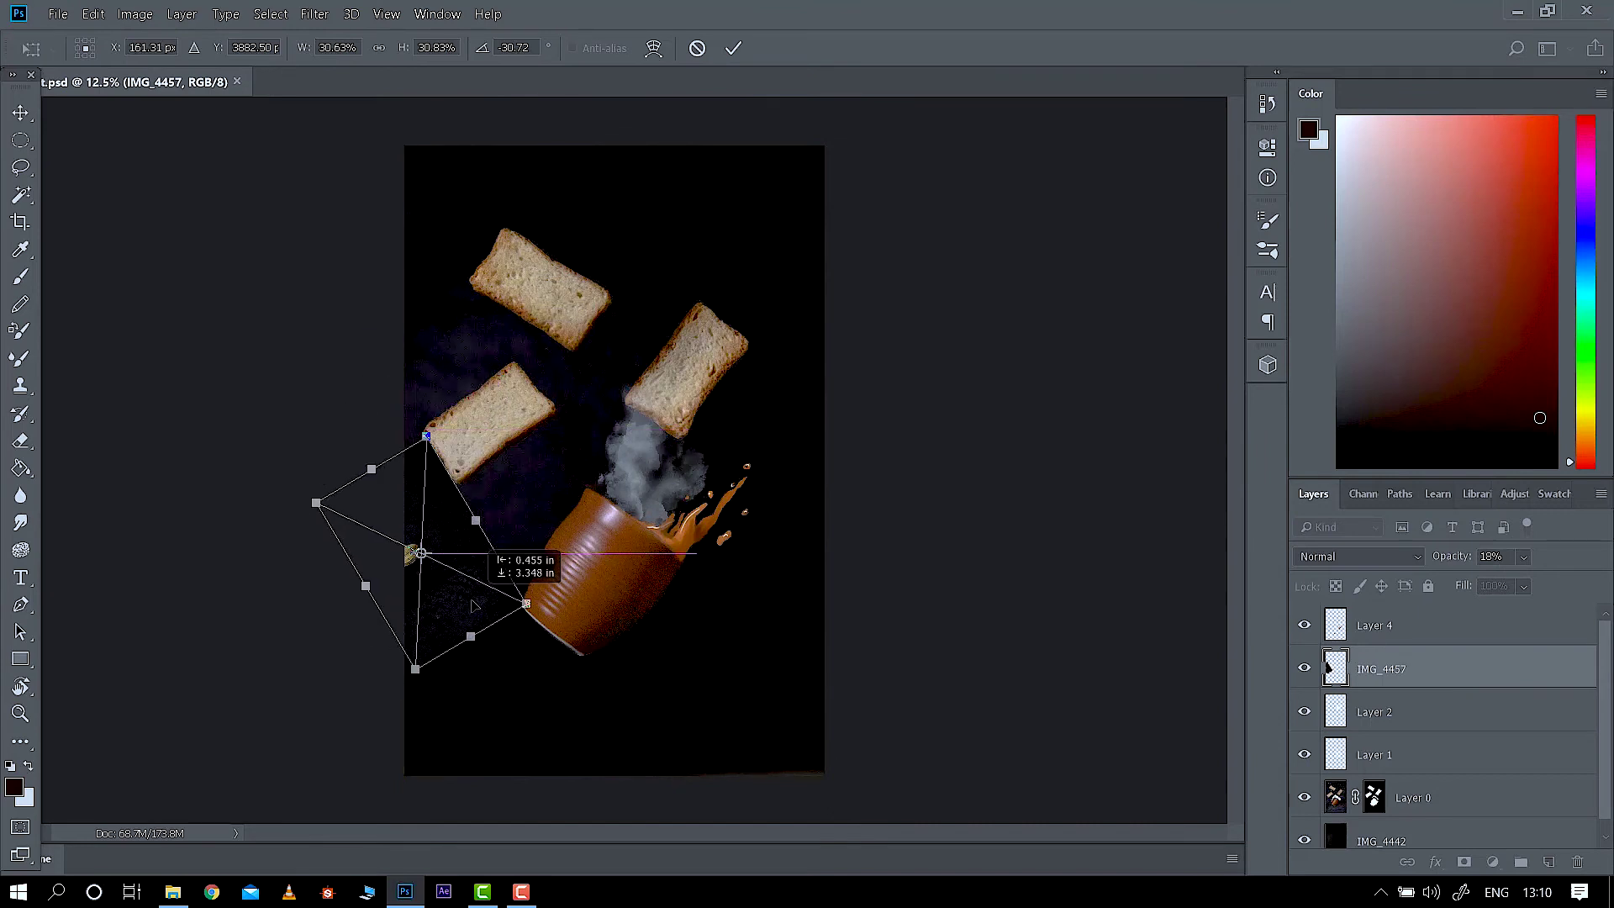
drag(522, 548, 522, 562)
drag(494, 599, 497, 611)
Add an inverted layer mask to IMG_4457, paint only the cardamom pod back in with white and save the document.
click(1463, 862)
key(ctrl+i)
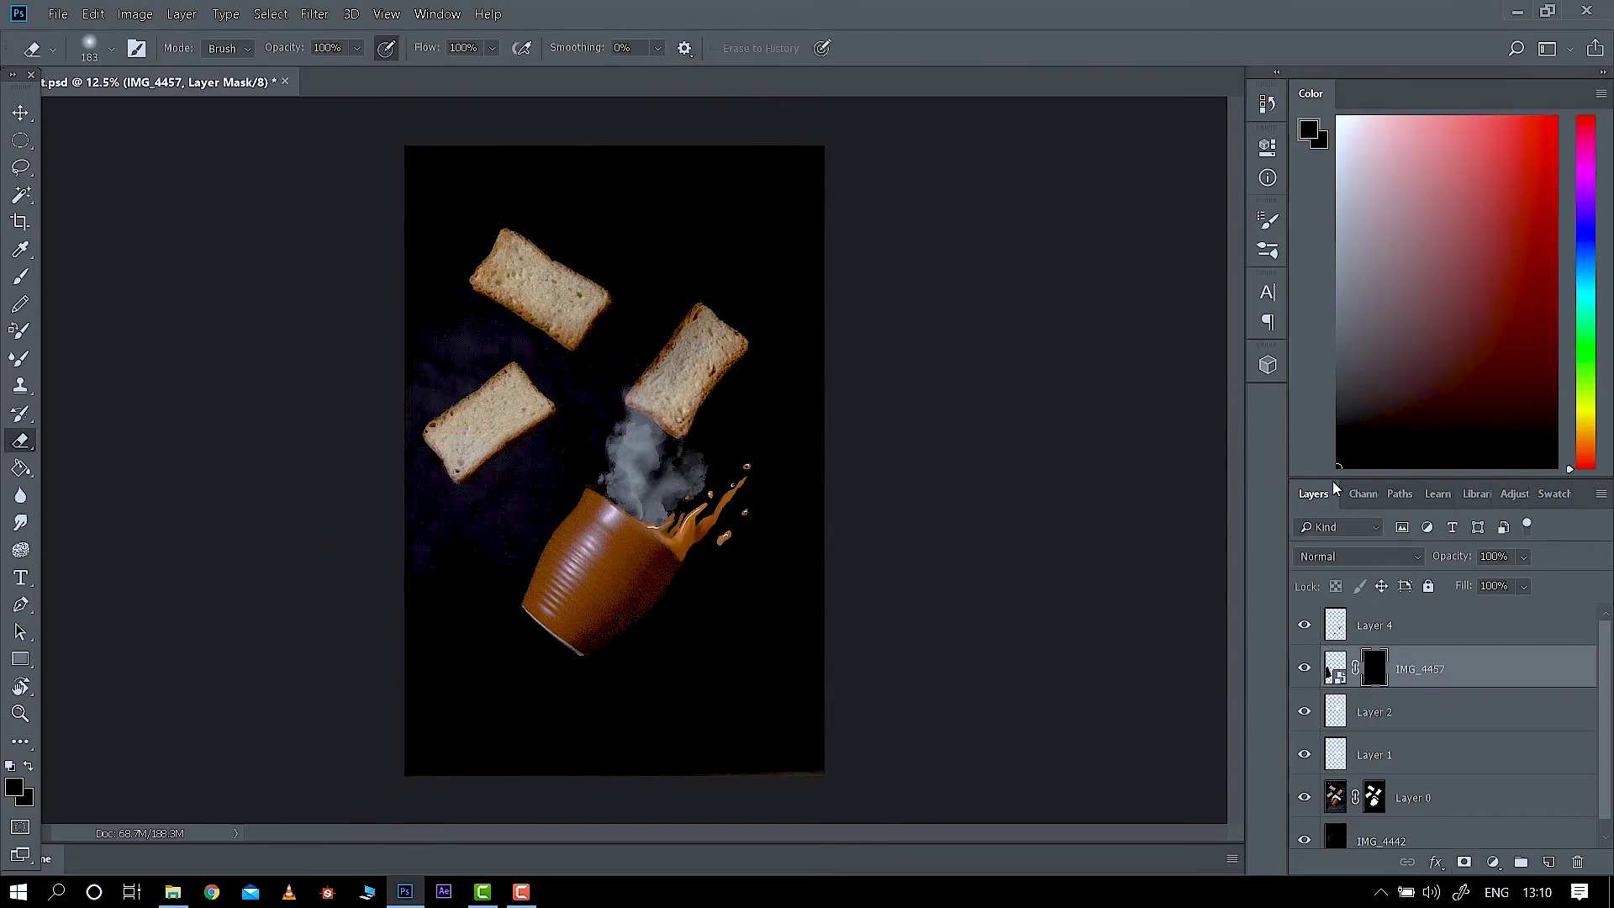
click(20, 277)
key(x)
drag(407, 569, 418, 559)
key(x)
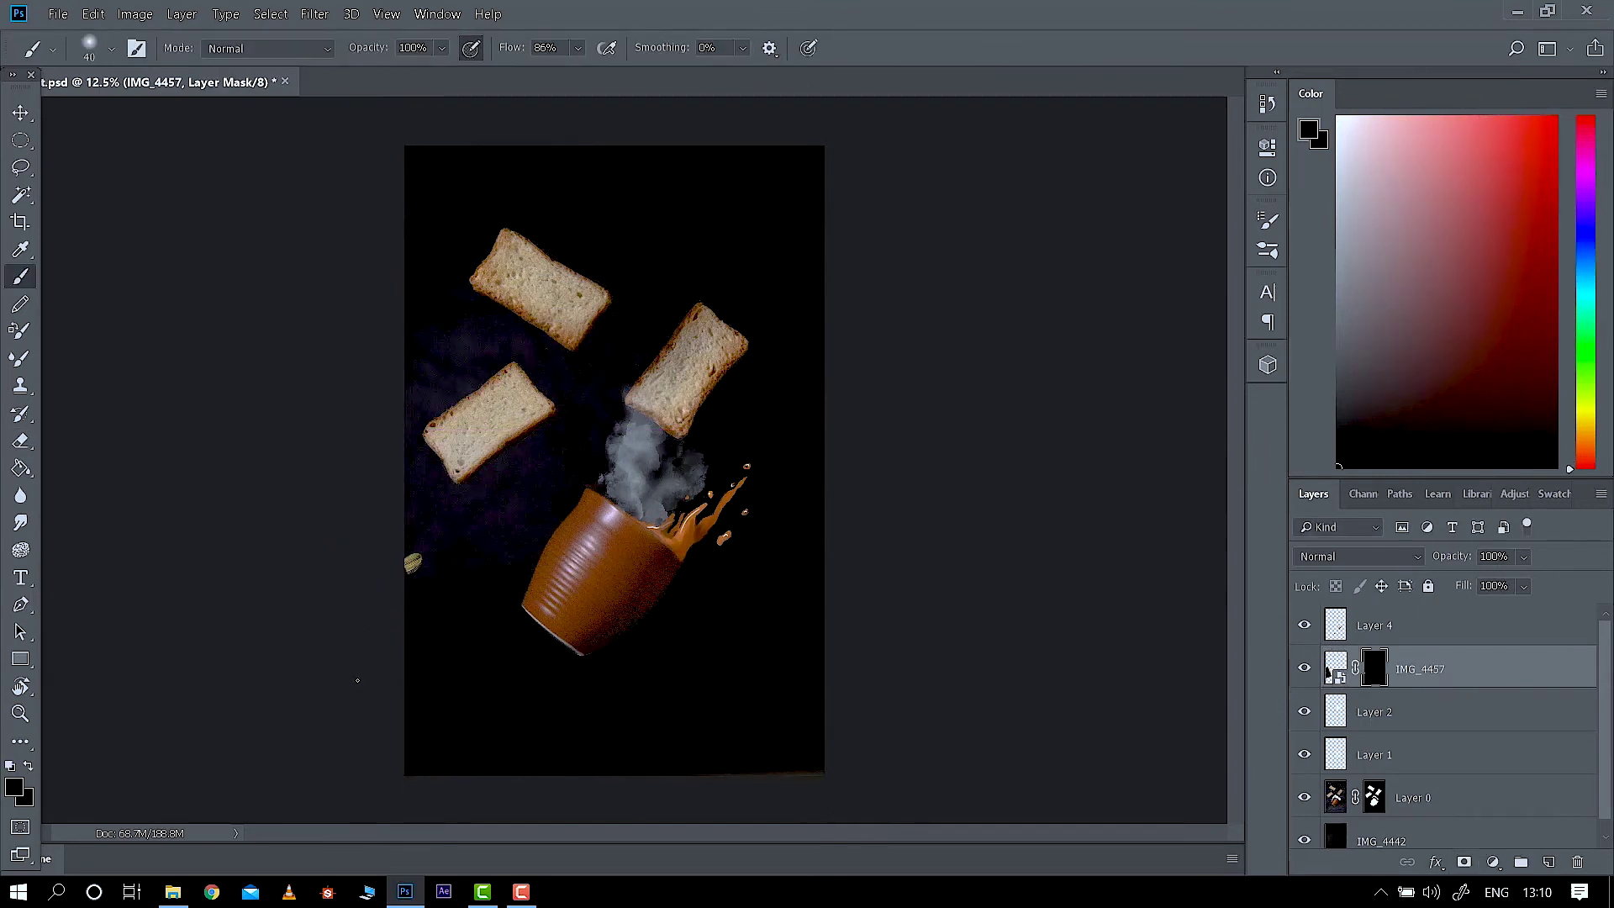
key(d)
key(ctrl+s)
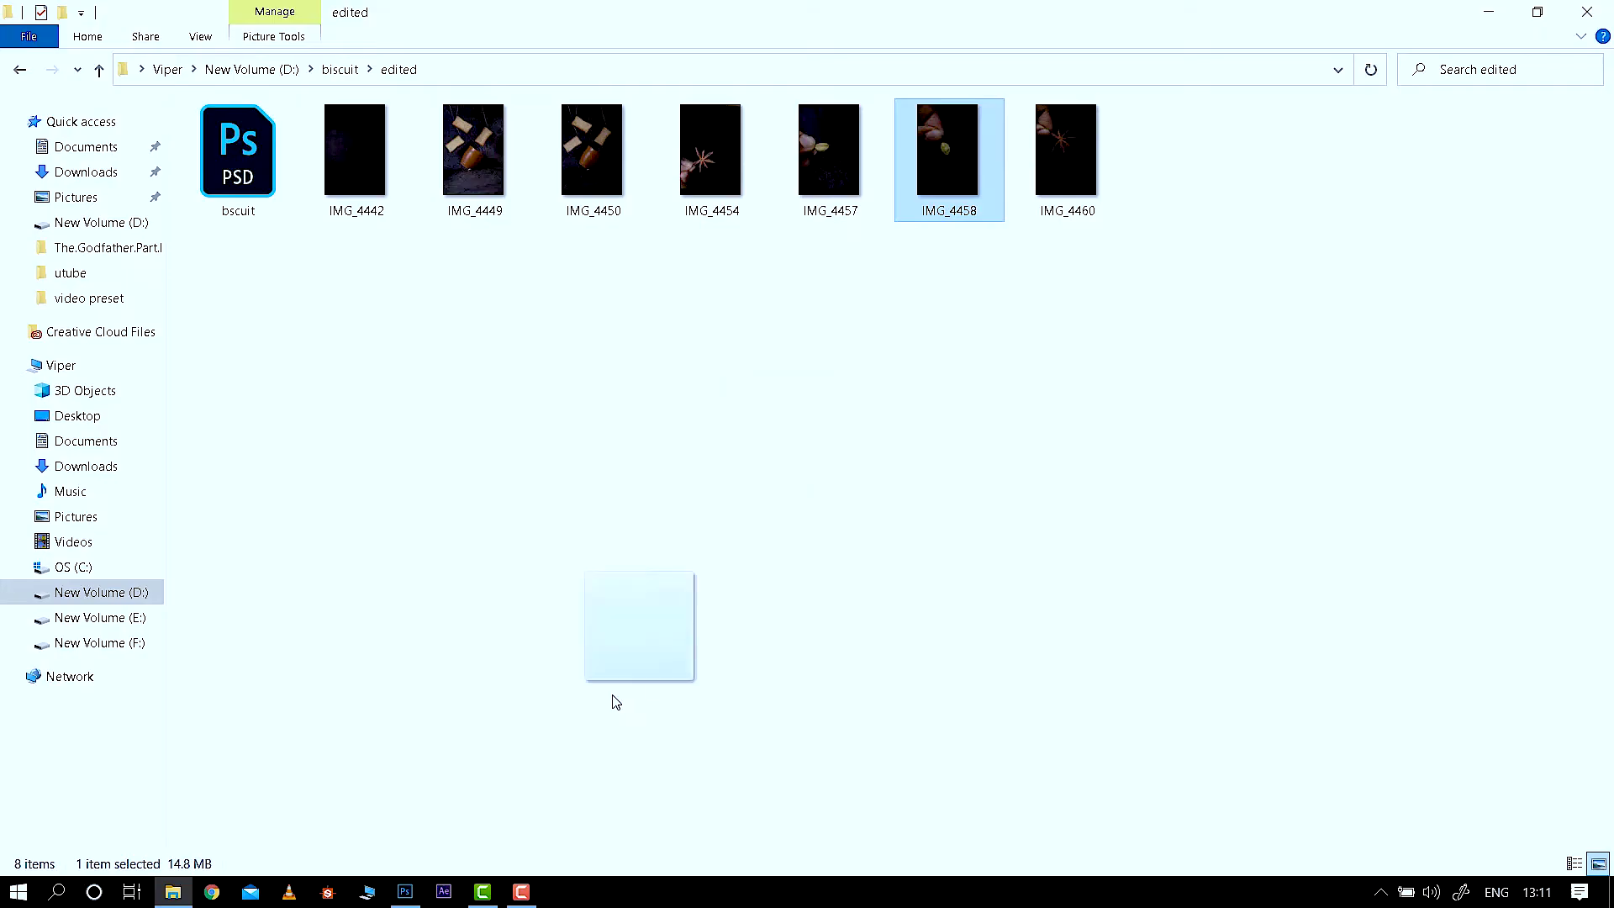
Place IMG_4458, shrink and rotate it into the canvas's upper-right corner, and mask it to show only the cardamom pod.
drag(613, 696, 480, 845)
click(405, 891)
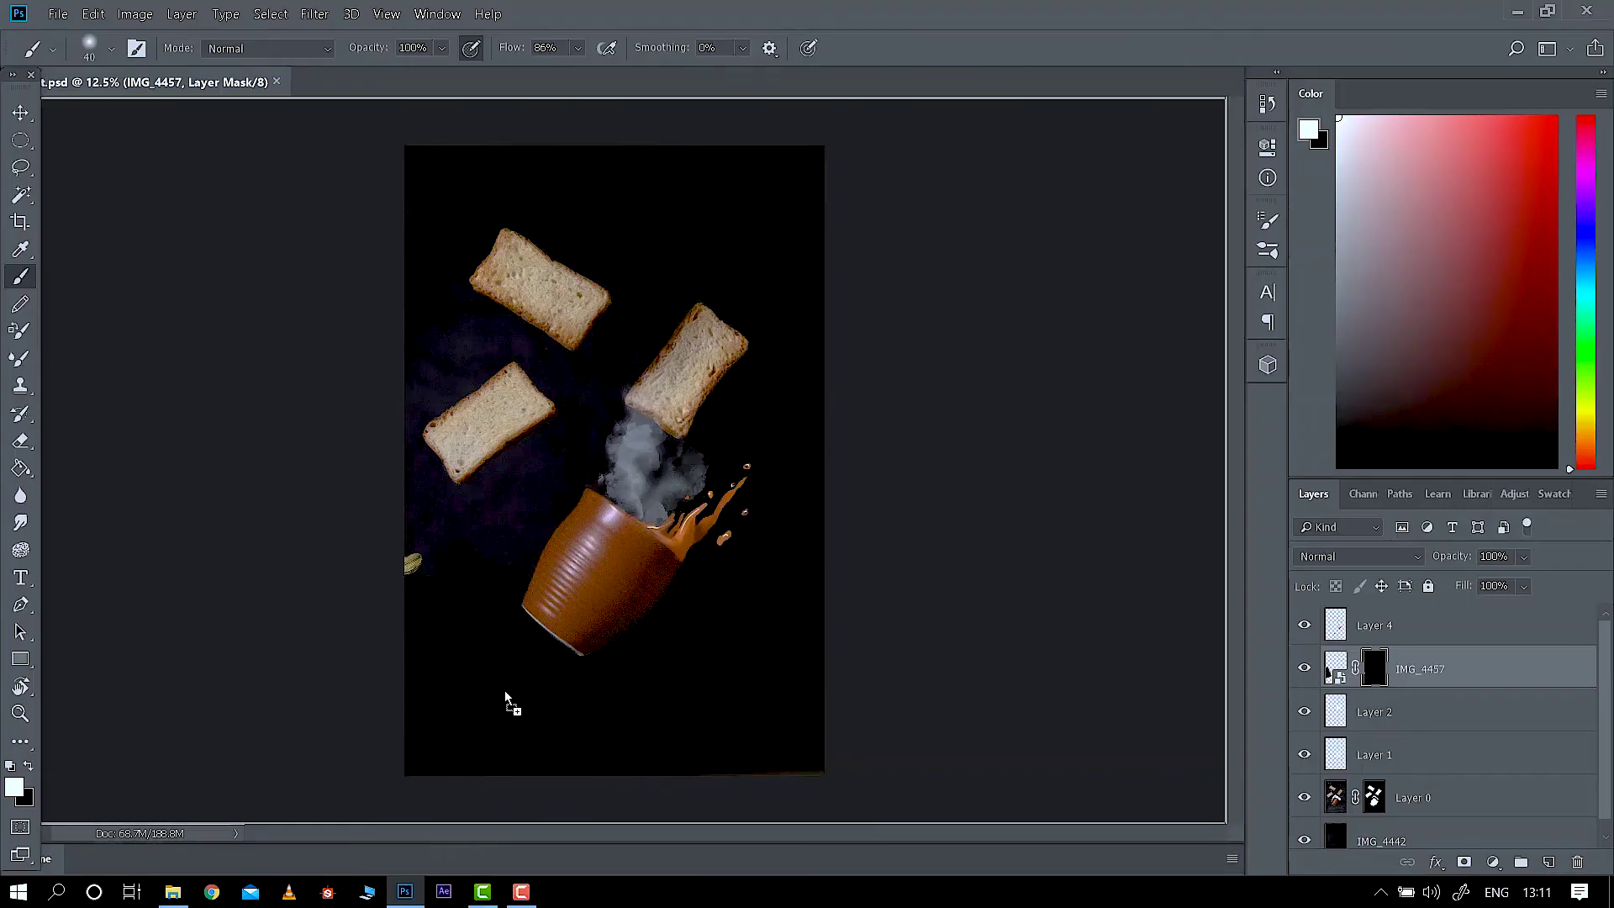
drag(583, 555, 701, 380)
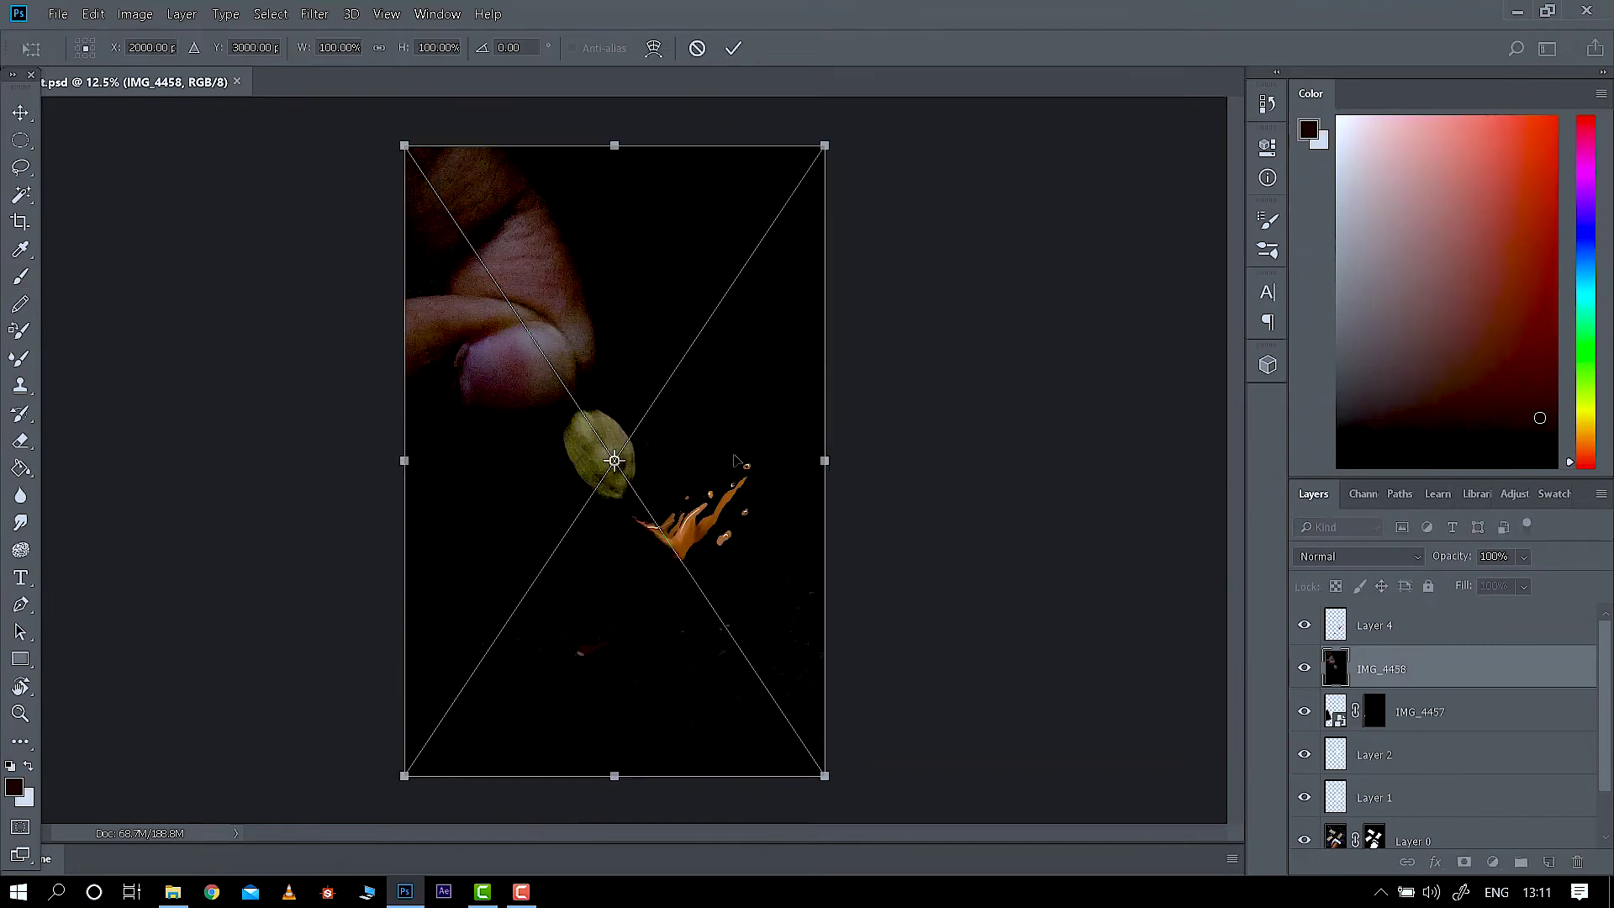
drag(864, 120, 767, 631)
drag(797, 523, 923, 292)
drag(385, 354, 848, 176)
mouse_move(912, 189)
mouse_down()
mouse_move(727, 256)
mouse_move(801, 177)
mouse_up()
key(Return)
click(1463, 861)
key(ctrl+i)
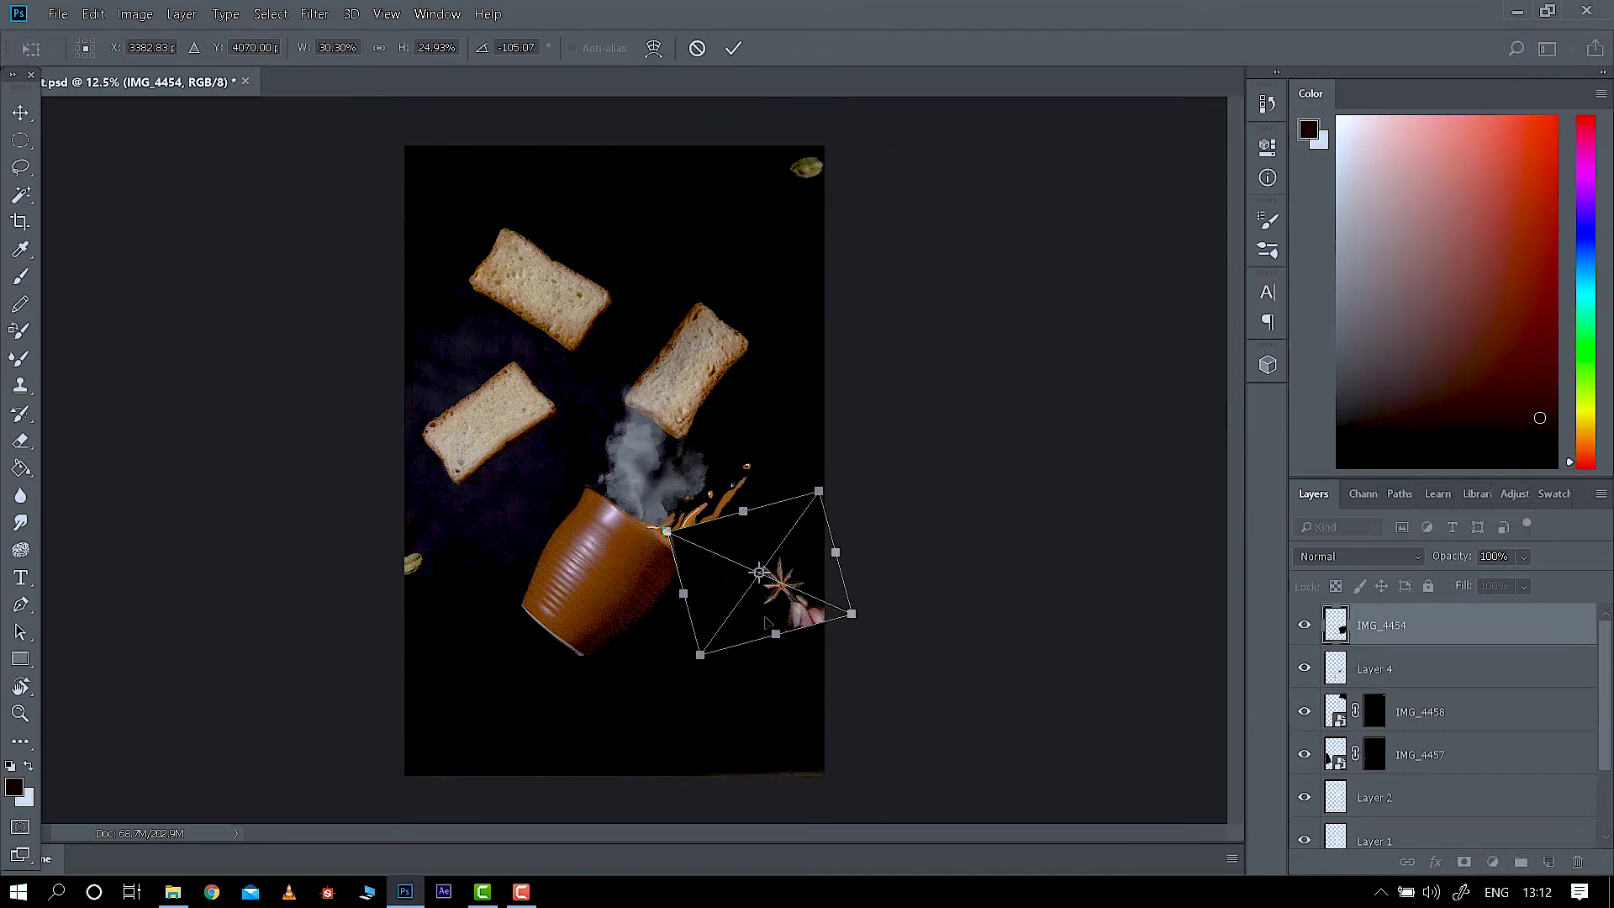
Fix IMG_4454 in place beside the cup, rotated about -105°, and reveal only its star anise through an inverted mask.
key(Return)
click(1463, 862)
key(ctrl+i)
key(x)
mouse_move(756, 598)
mouse_down()
mouse_move(723, 636)
mouse_move(779, 613)
mouse_move(778, 590)
mouse_move(752, 609)
mouse_move(787, 632)
mouse_move(802, 606)
mouse_move(778, 586)
mouse_move(754, 615)
mouse_move(759, 577)
mouse_move(737, 629)
mouse_move(800, 629)
mouse_up()
key(x)
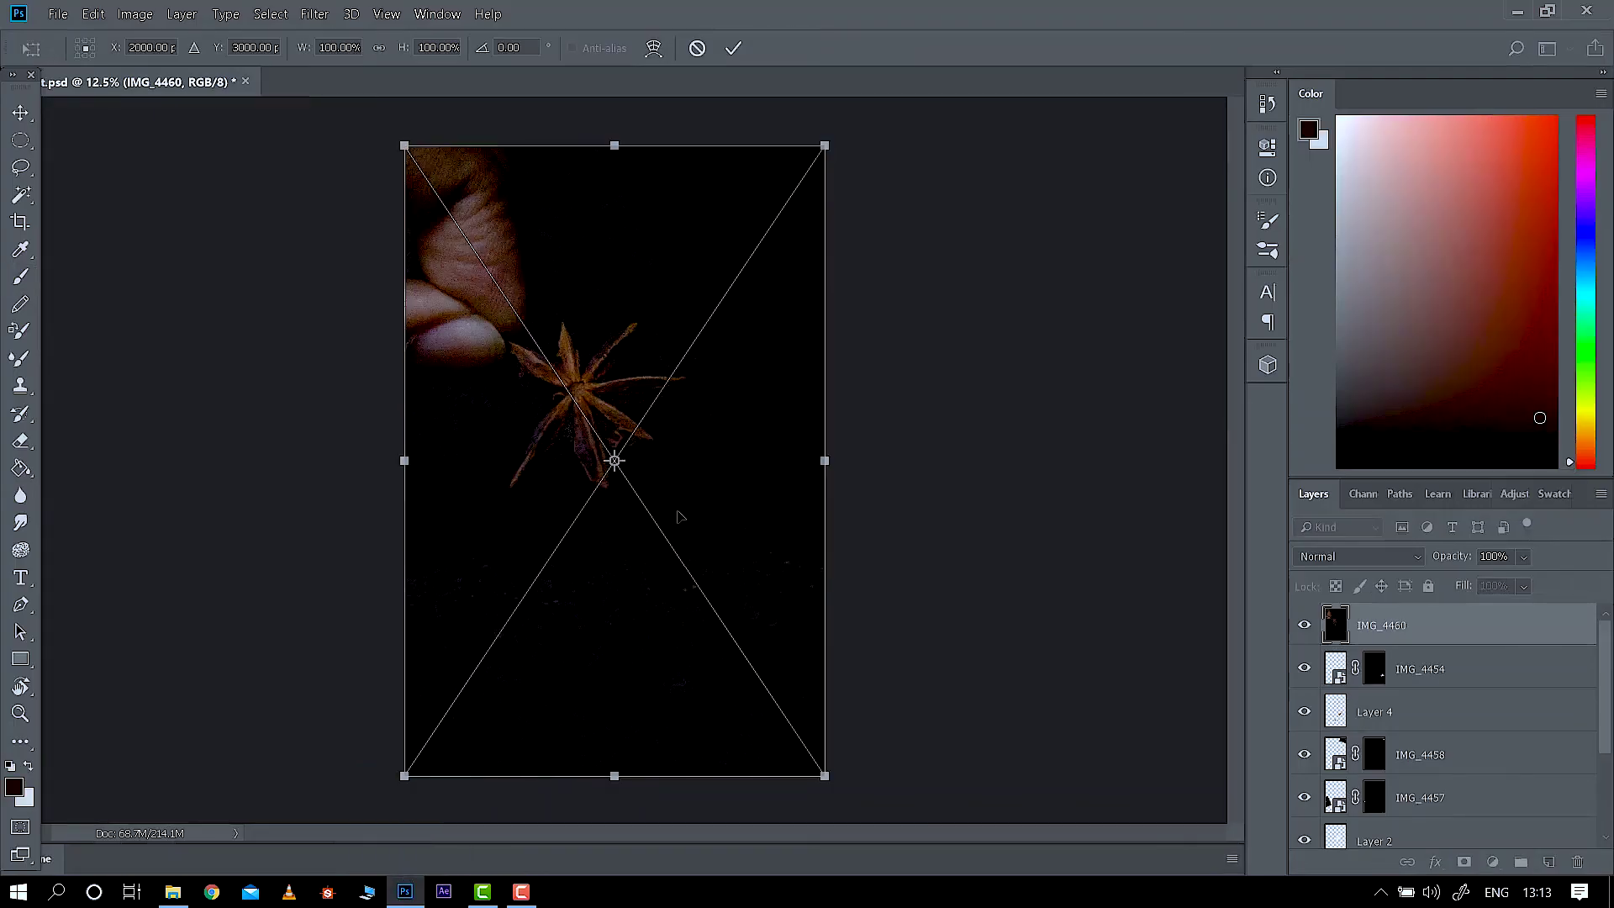
Scale IMG_4460 down so its star anise sits above the toast, and mask out everything else with an inverted mask.
mouse_move(824, 774)
mouse_down()
mouse_move(541, 259)
mouse_move(700, 243)
mouse_move(649, 277)
mouse_up()
key(Return)
click(1464, 862)
key(ctrl+i)
key(x)
key(x)
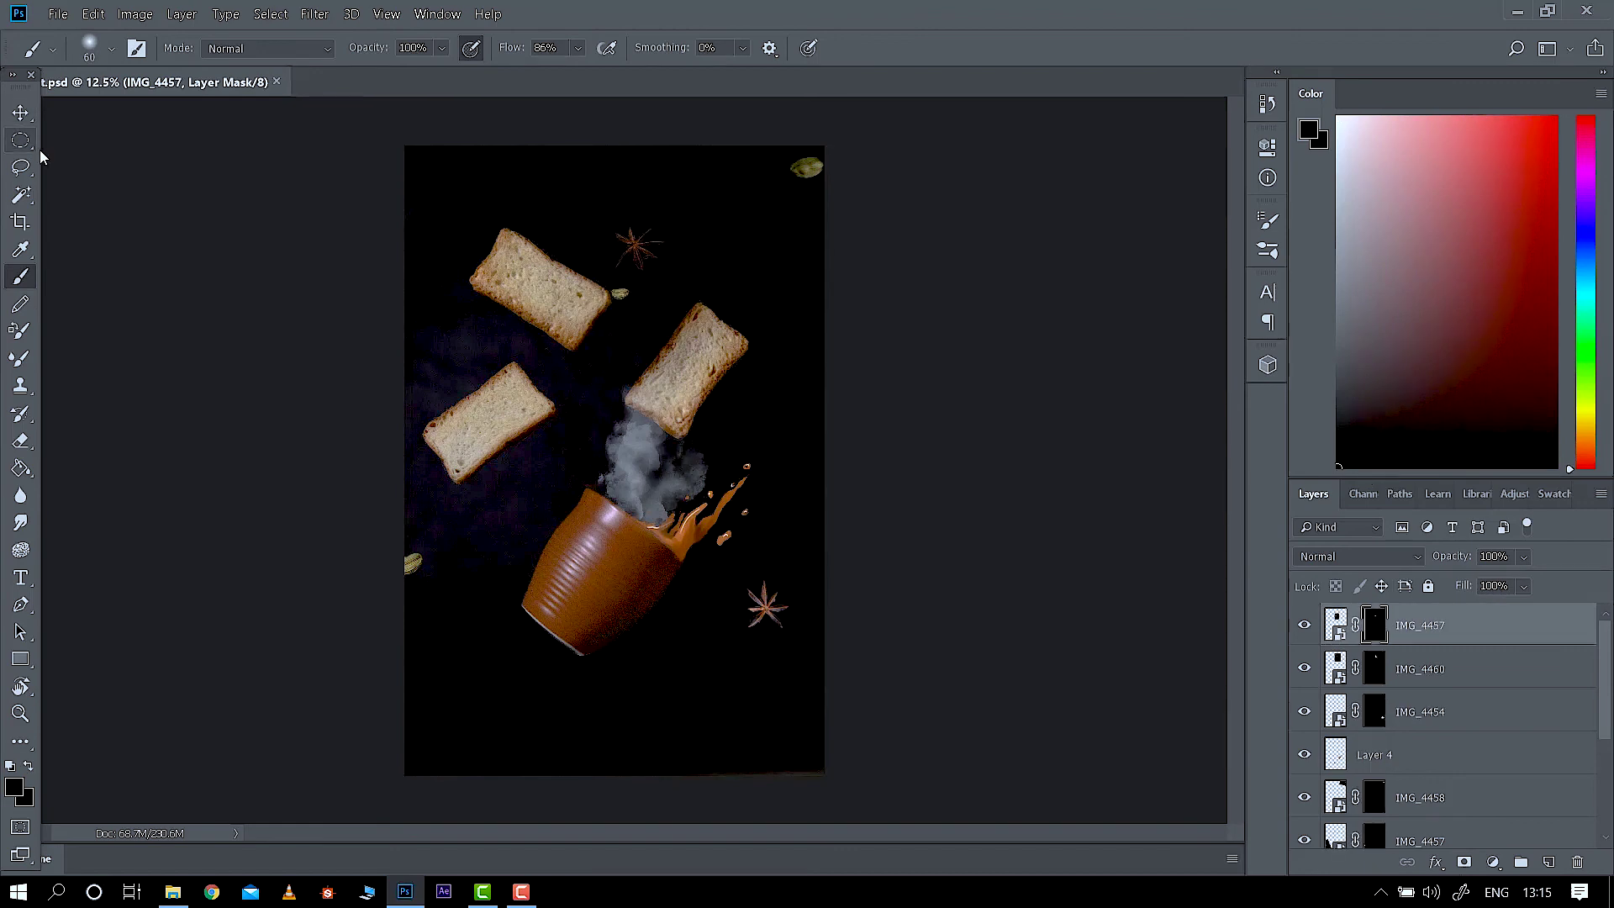
Start cropping the finished composite with the Crop tool.
click(21, 222)
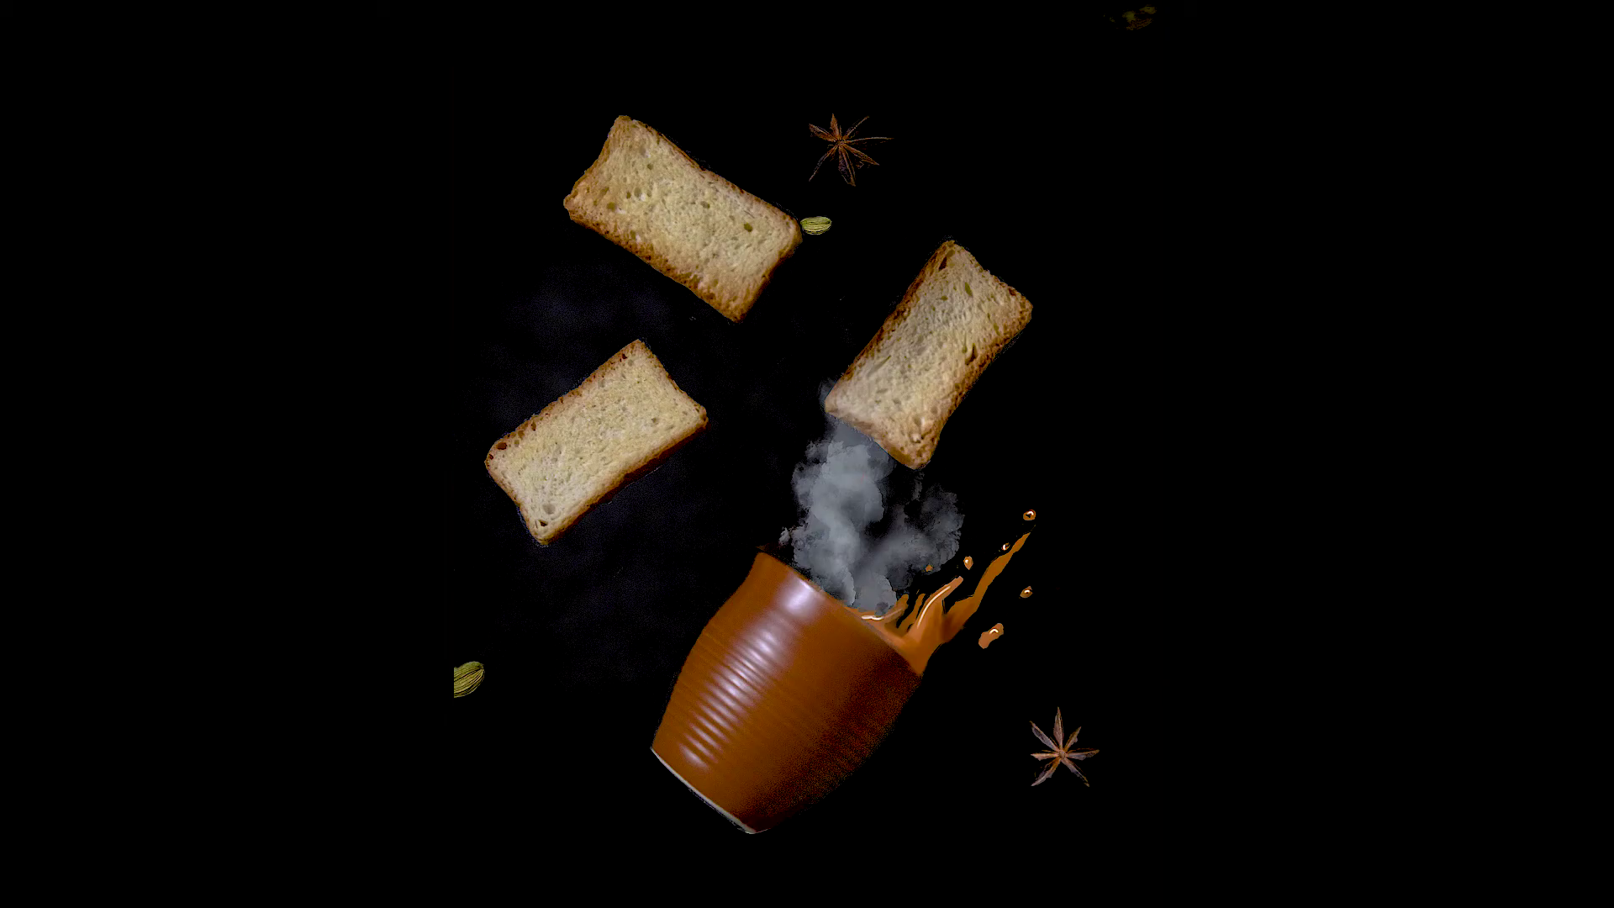